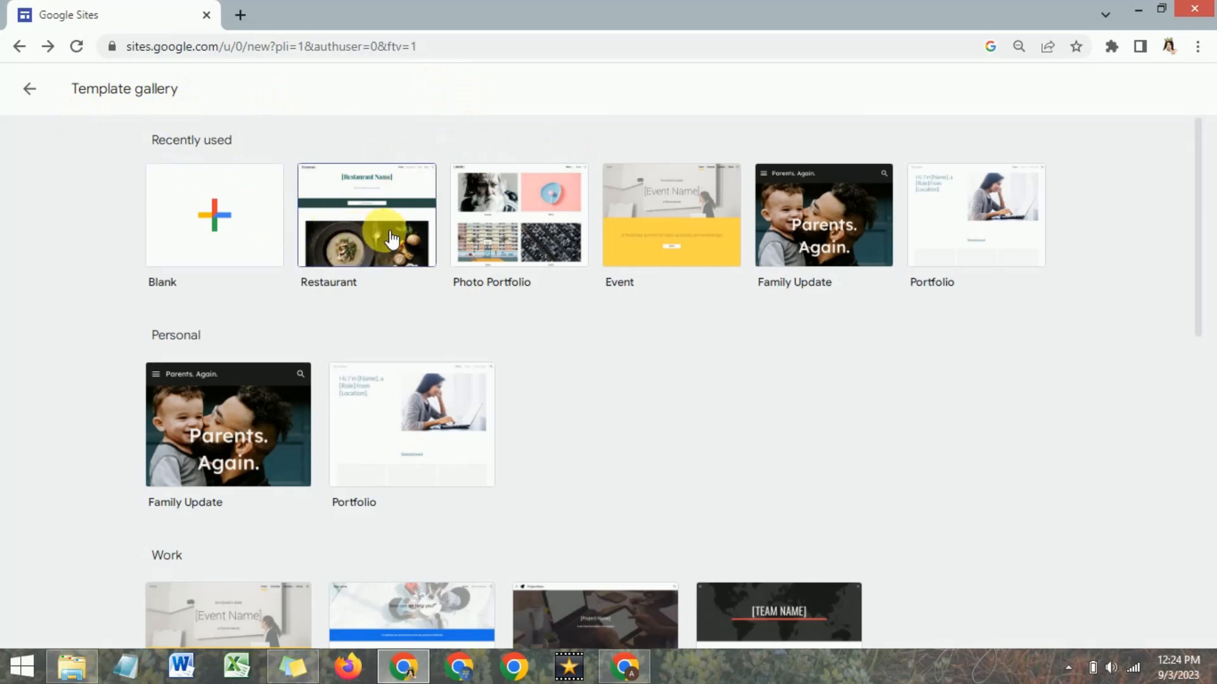
Create a new site from the Restaurant template and check the logo options in its brand image settings.
{"action": "left_click", "coordinate": [391, 239]}
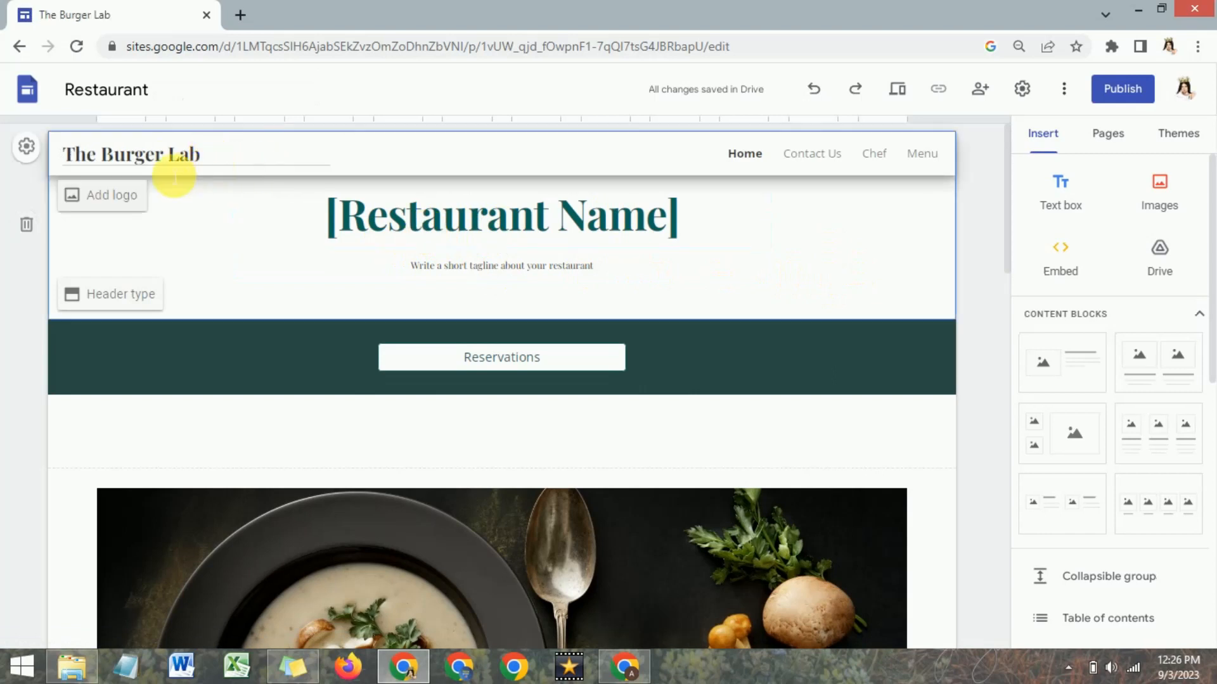
{"action": "left_click", "coordinate": [112, 209]}
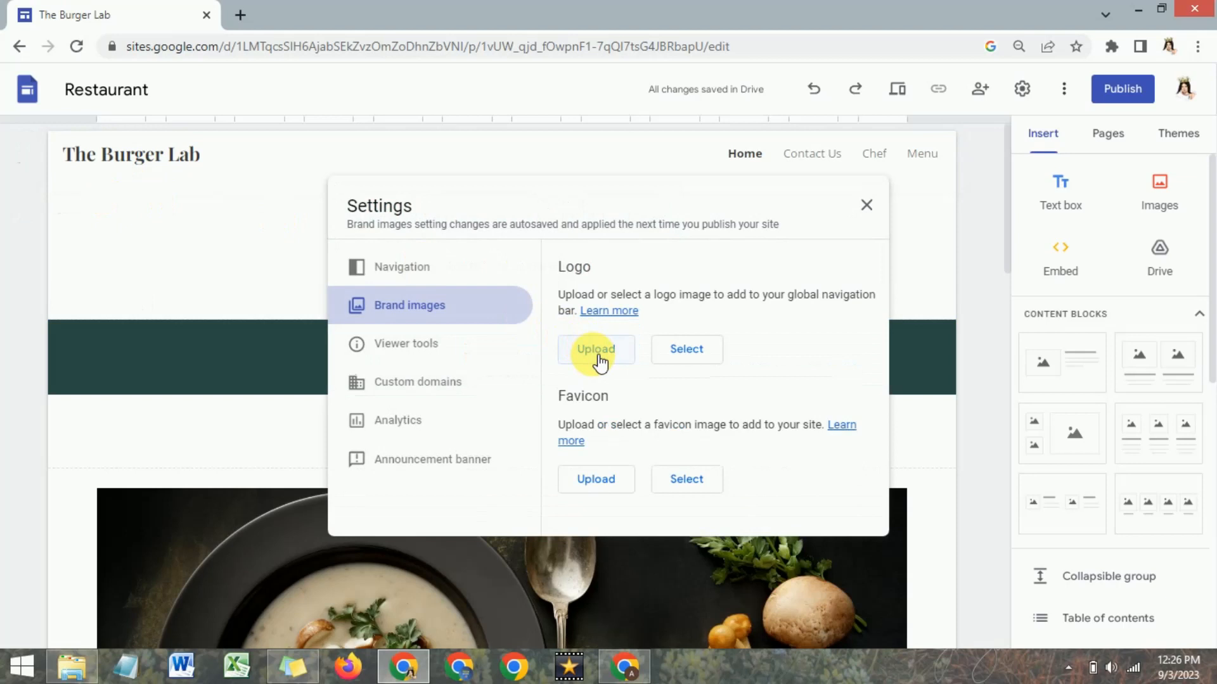
{"action": "left_click", "coordinate": [223, 241]}
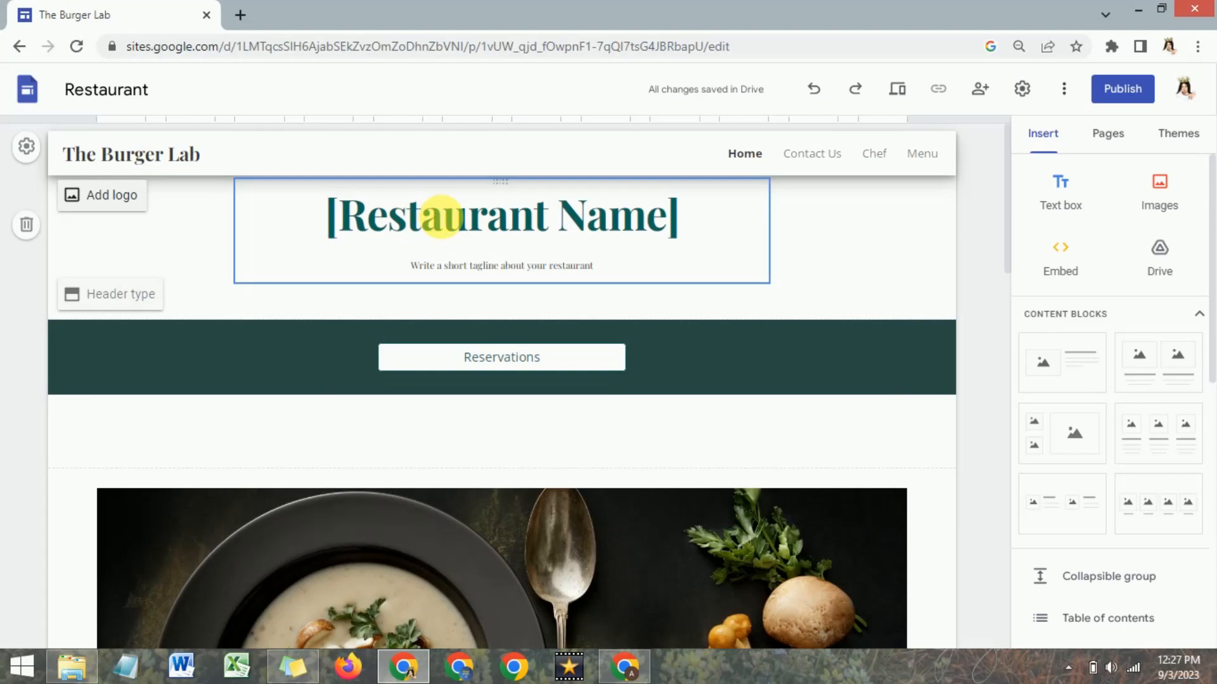
Remove the "[Restaurant Name]" title text box from the page header.
{"action": "left_click", "coordinate": [440, 216]}
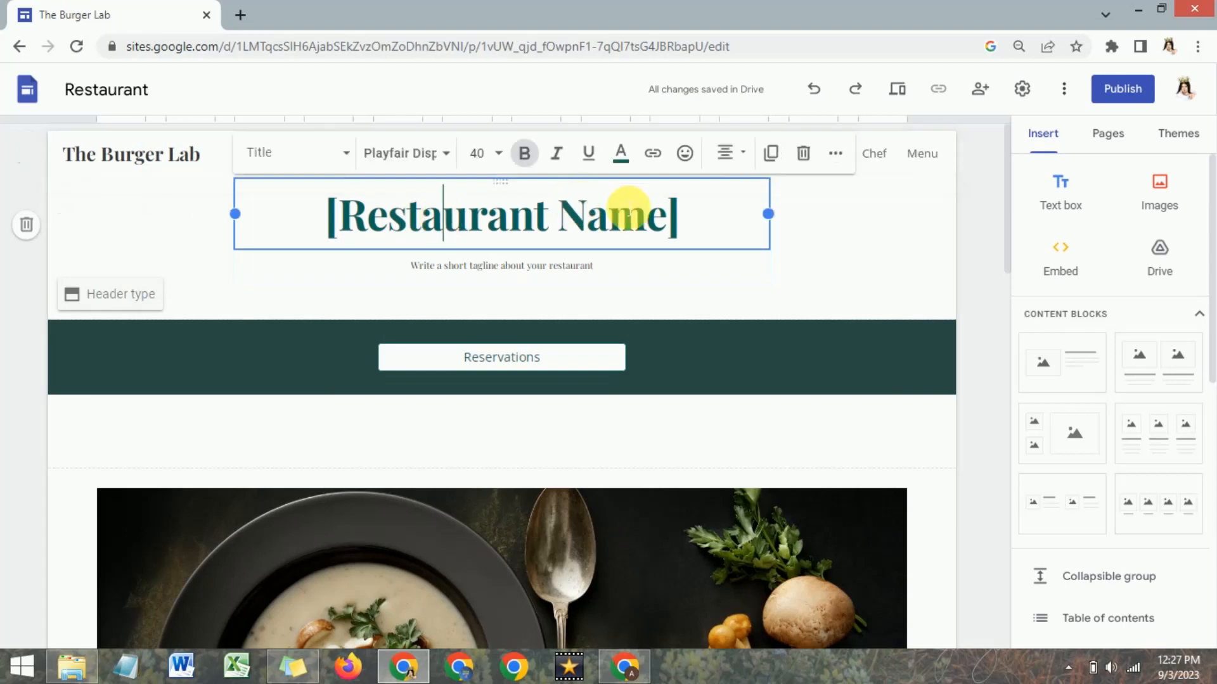
{"action": "left_click", "coordinate": [803, 152]}
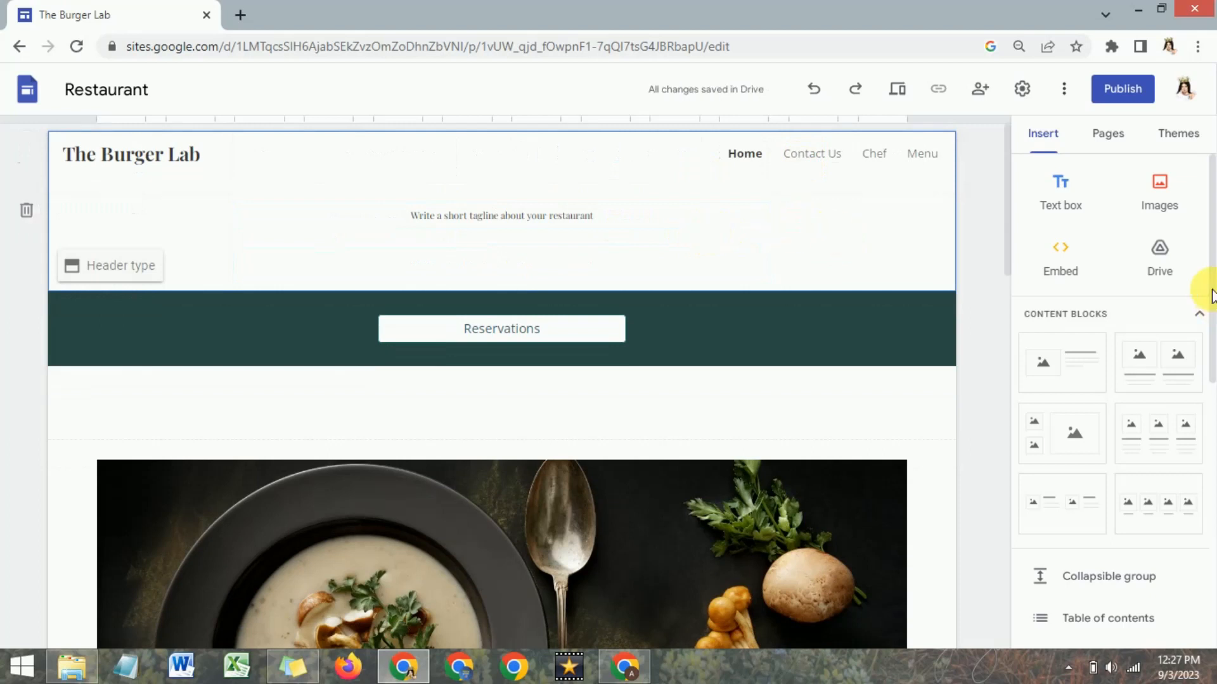
Insert an image carousel with two food photos and a kitchen photo, with Auto start enabled.
{"action": "triple_click", "coordinate": [1212, 317]}
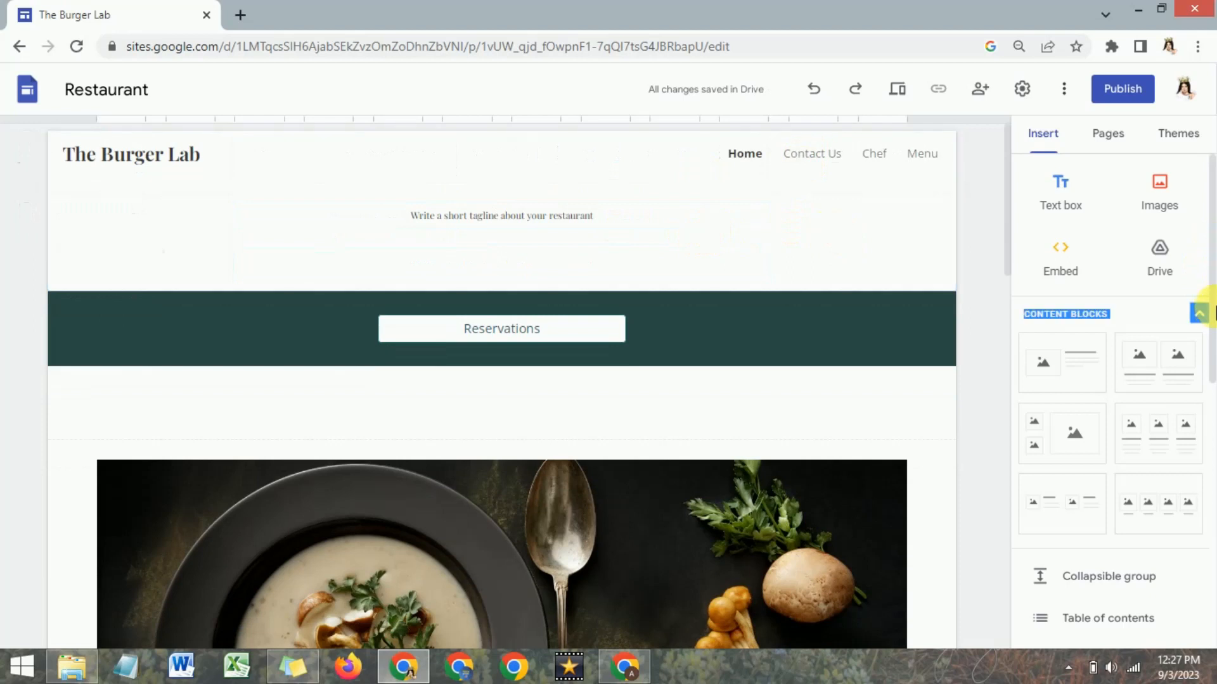
{"action": "left_click_drag", "start_coordinate": [1212, 317], "coordinate": [1211, 407]}
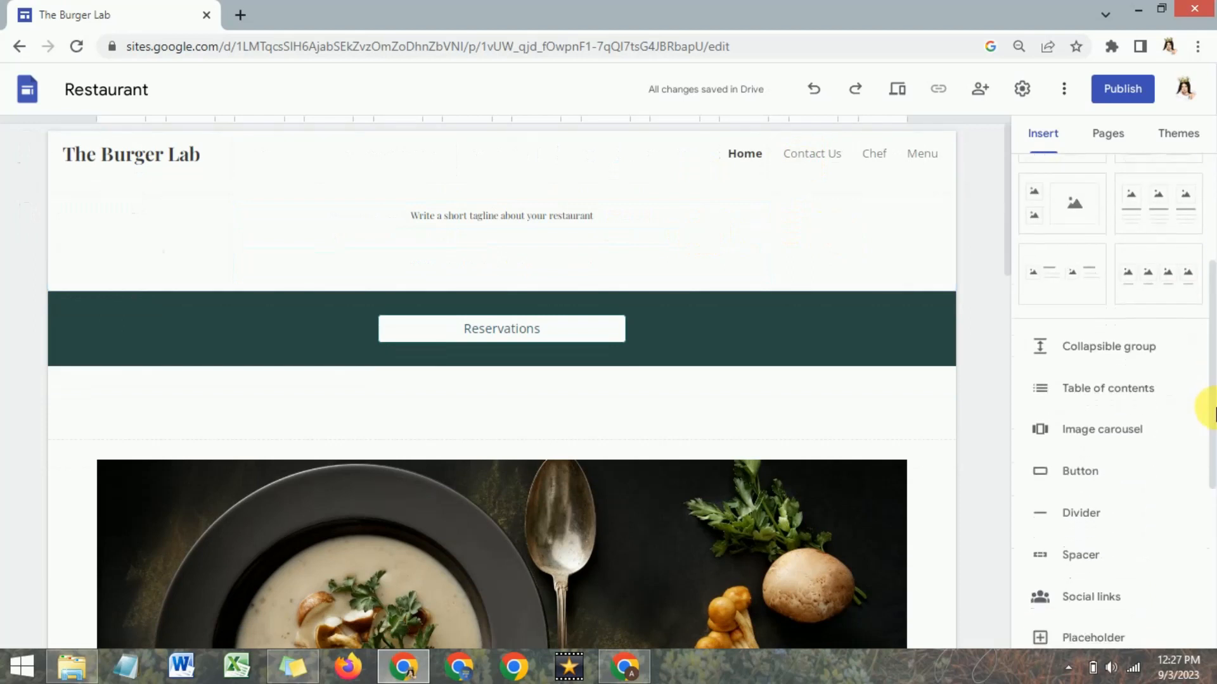
{"action": "left_click", "coordinate": [1115, 431]}
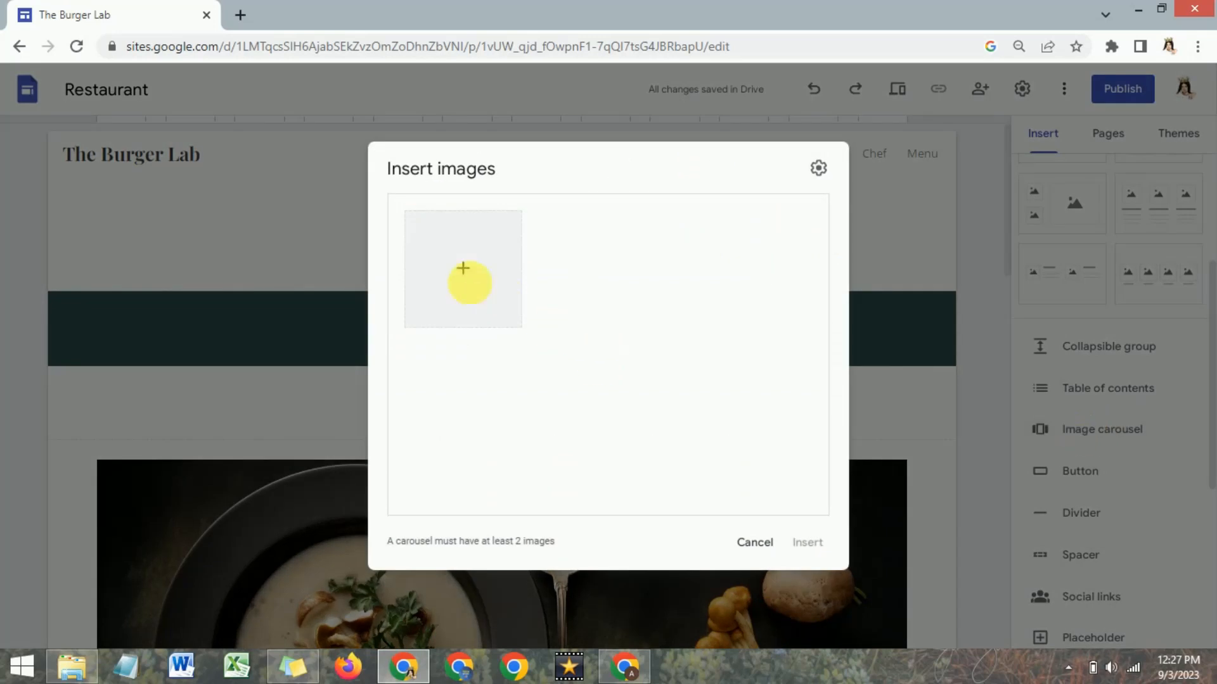
{"action": "left_click", "coordinate": [474, 274]}
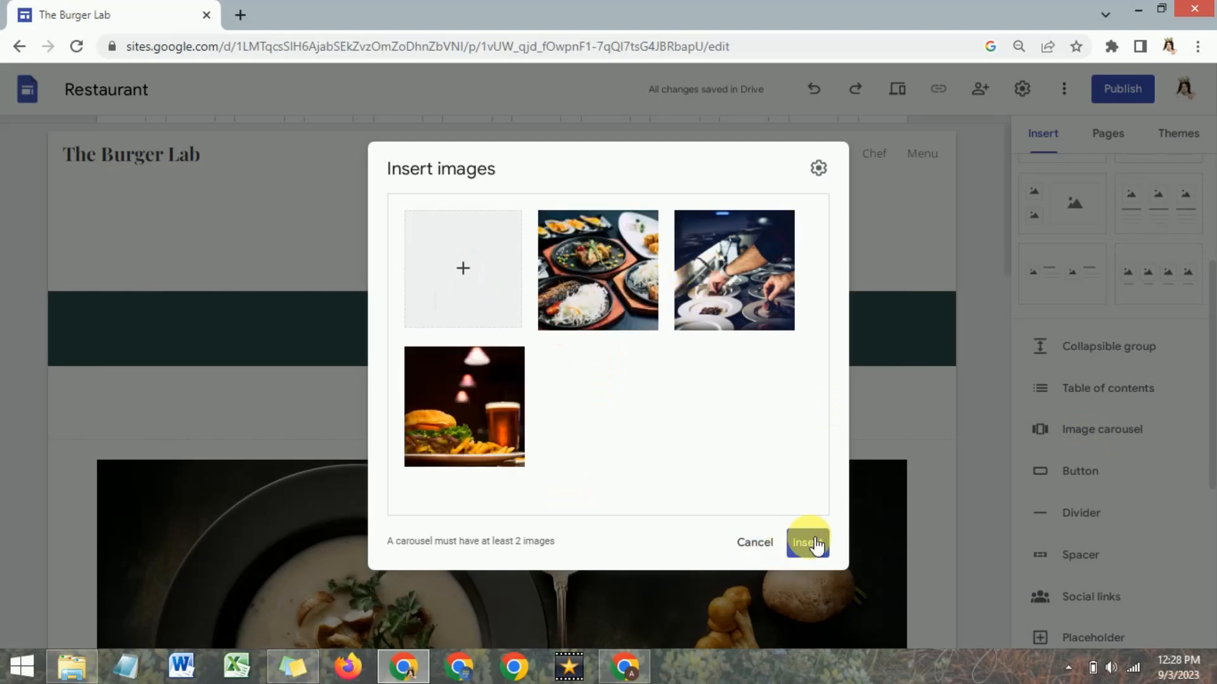
{"action": "left_click", "coordinate": [818, 170]}
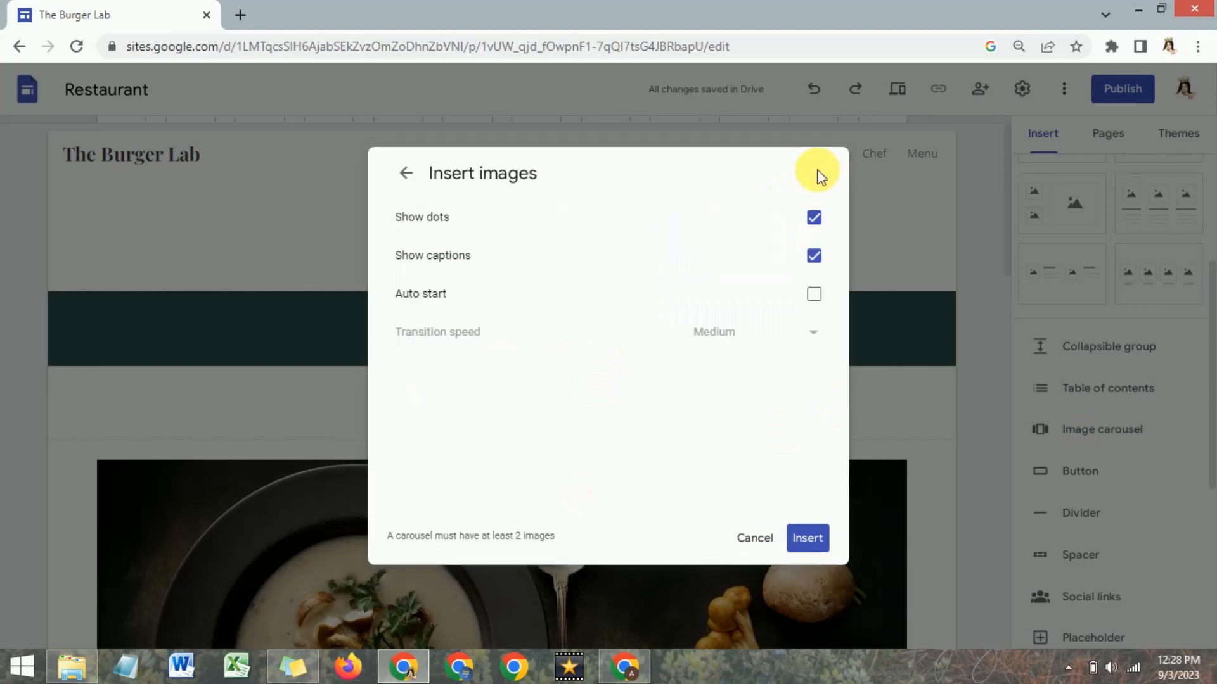
{"action": "left_click", "coordinate": [816, 294]}
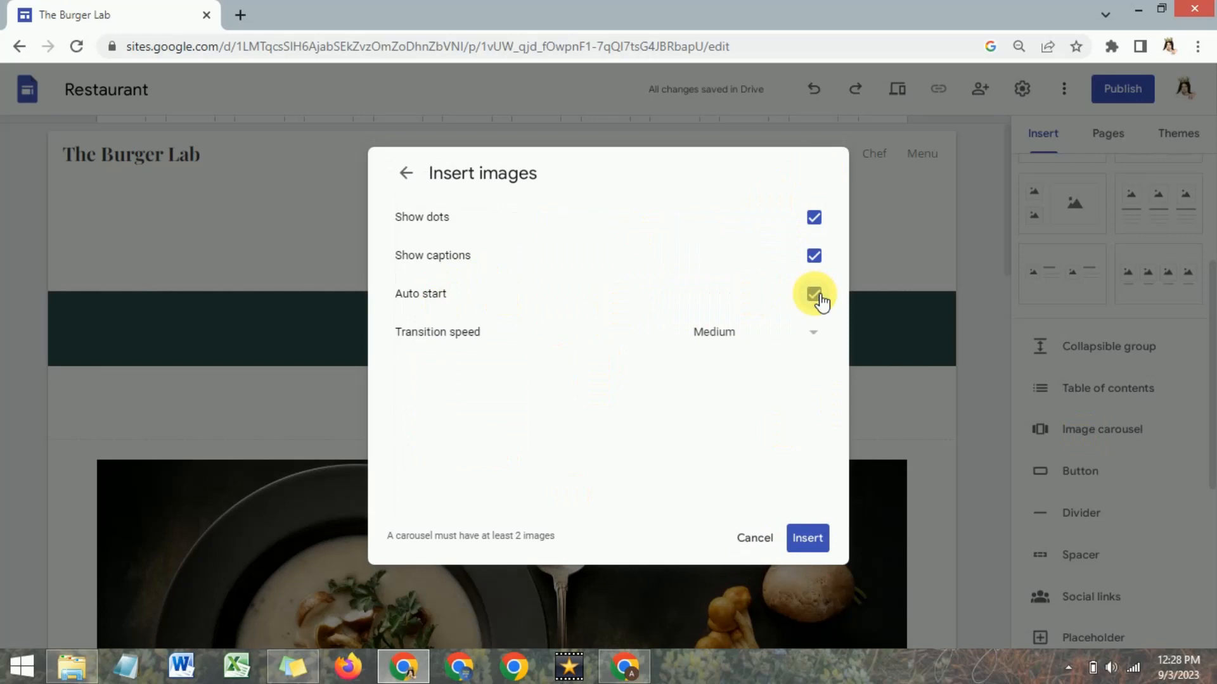
{"action": "left_click", "coordinate": [808, 540]}
Move the image carousel into the page header above the tagline and widen it to the full content width.
{"action": "scroll", "coordinate": [619, 387], "scroll_direction": "up", "scroll_amount": 2}
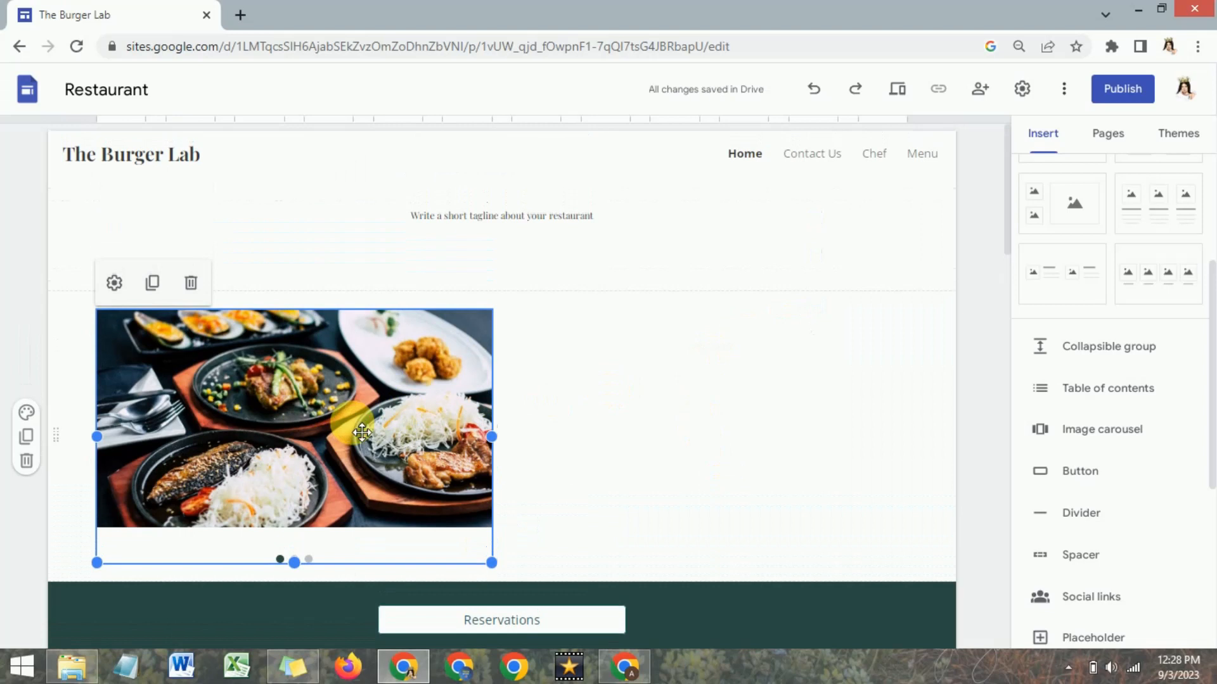
{"action": "left_click_drag", "start_coordinate": [394, 394], "coordinate": [374, 186]}
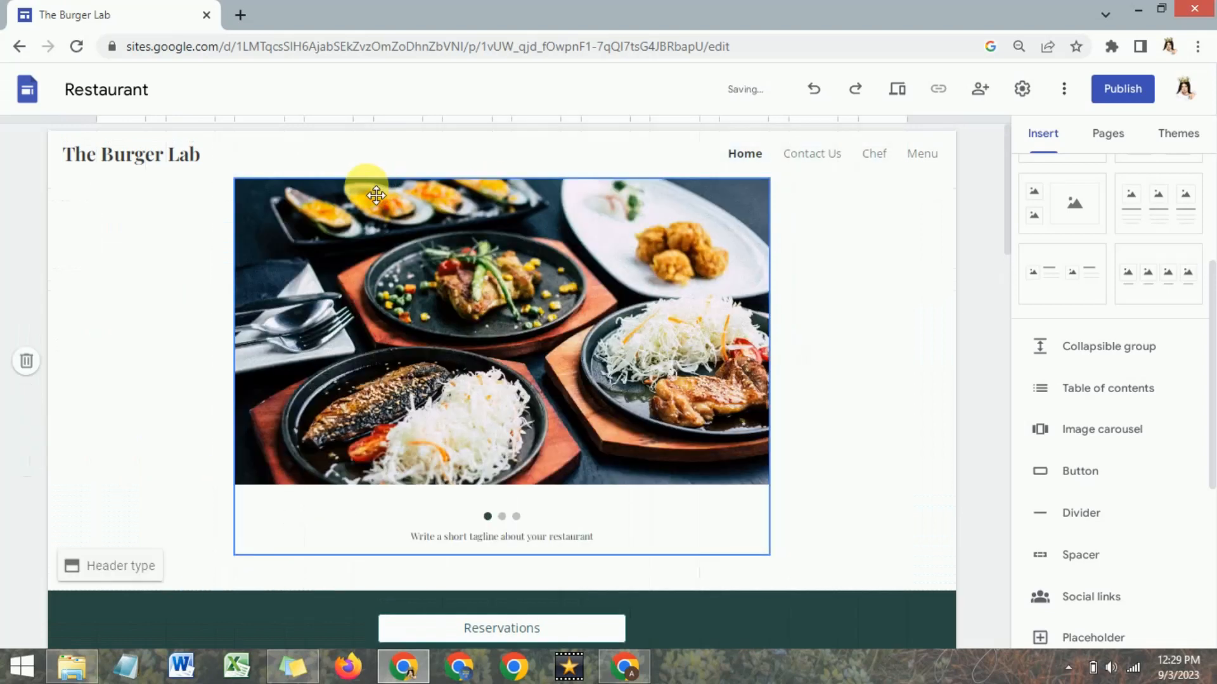
{"action": "left_click", "coordinate": [564, 355]}
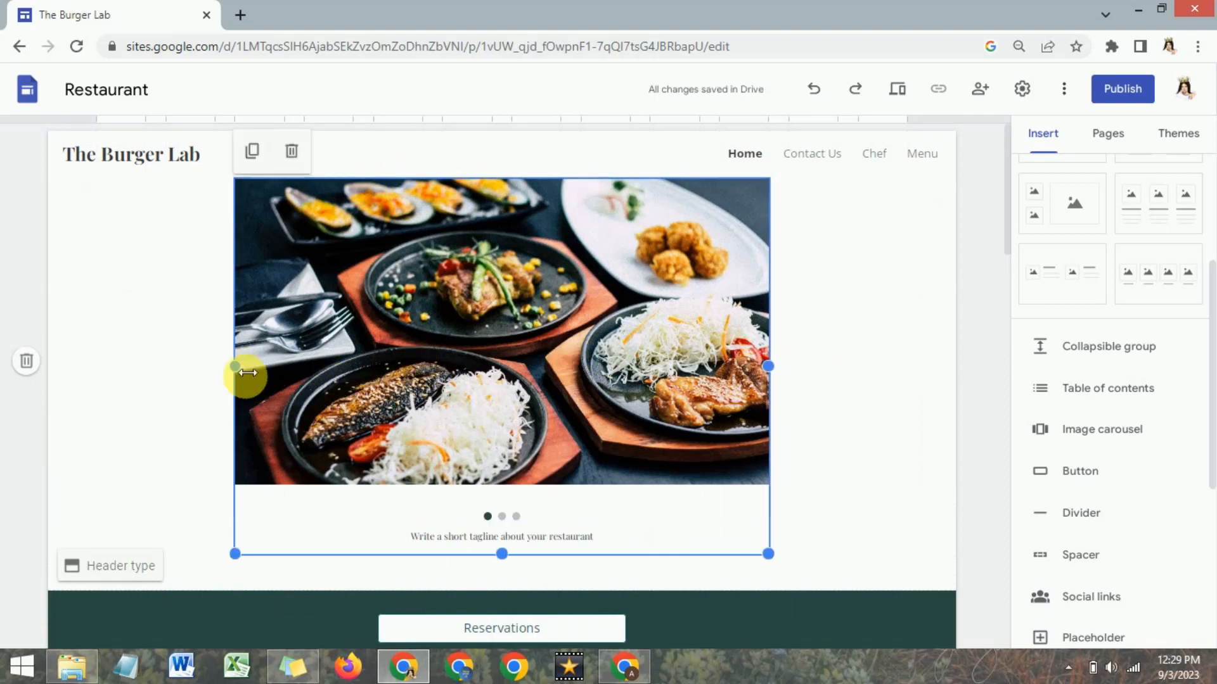
{"action": "left_click_drag", "start_coordinate": [245, 374], "coordinate": [89, 359]}
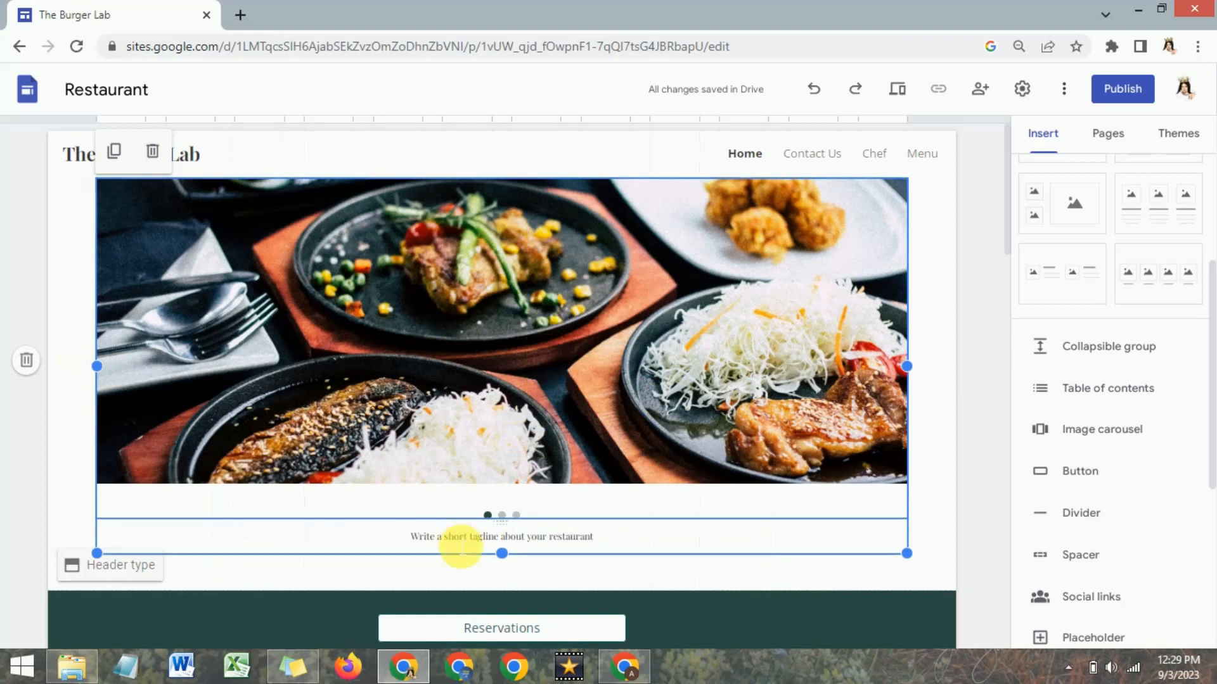
Replace the header tagline with "For the love of delicious food." and format it in bold at font size 12.
{"action": "scroll", "coordinate": [460, 547], "scroll_direction": "down", "scroll_amount": 1}
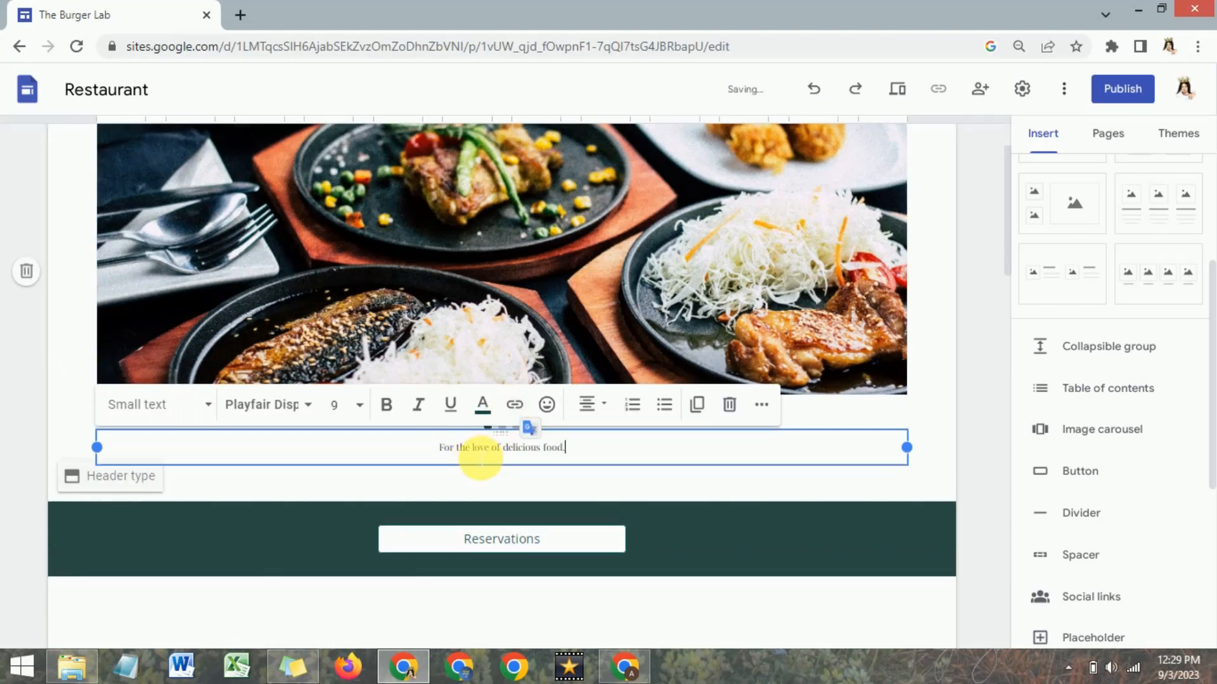
{"action": "triple_click", "coordinate": [476, 454]}
{"action": "left_click", "coordinate": [386, 404]}
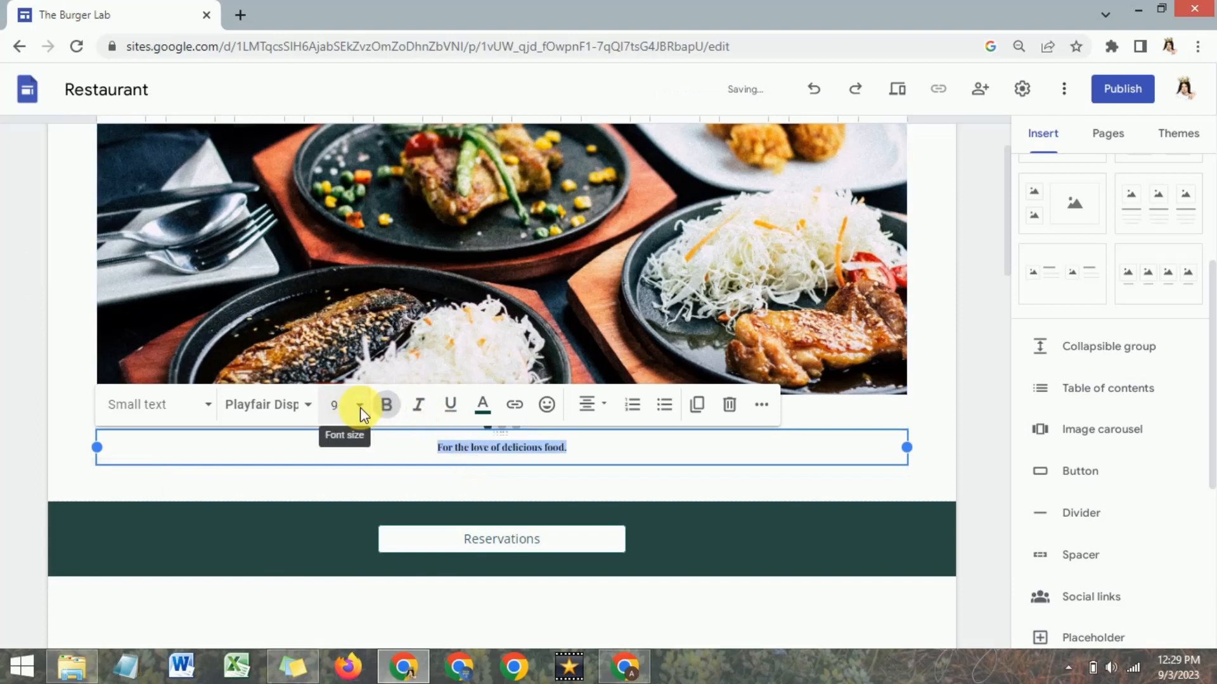
{"action": "left_click", "coordinate": [360, 408]}
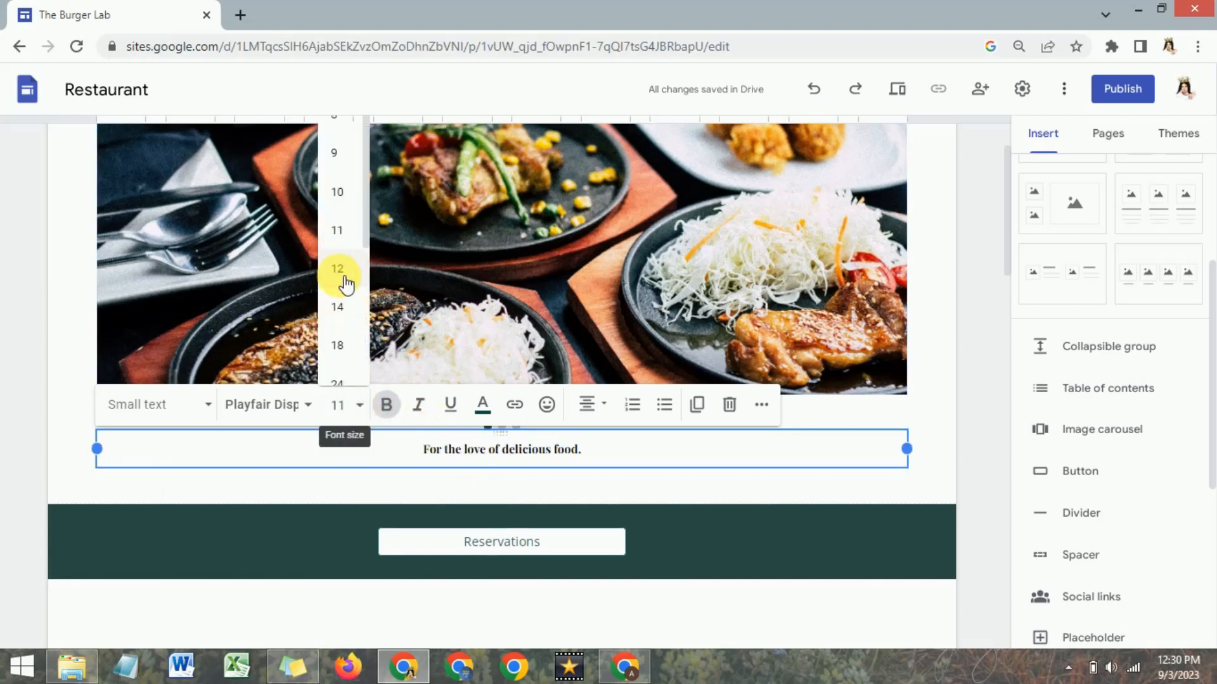
{"action": "left_click", "coordinate": [338, 269]}
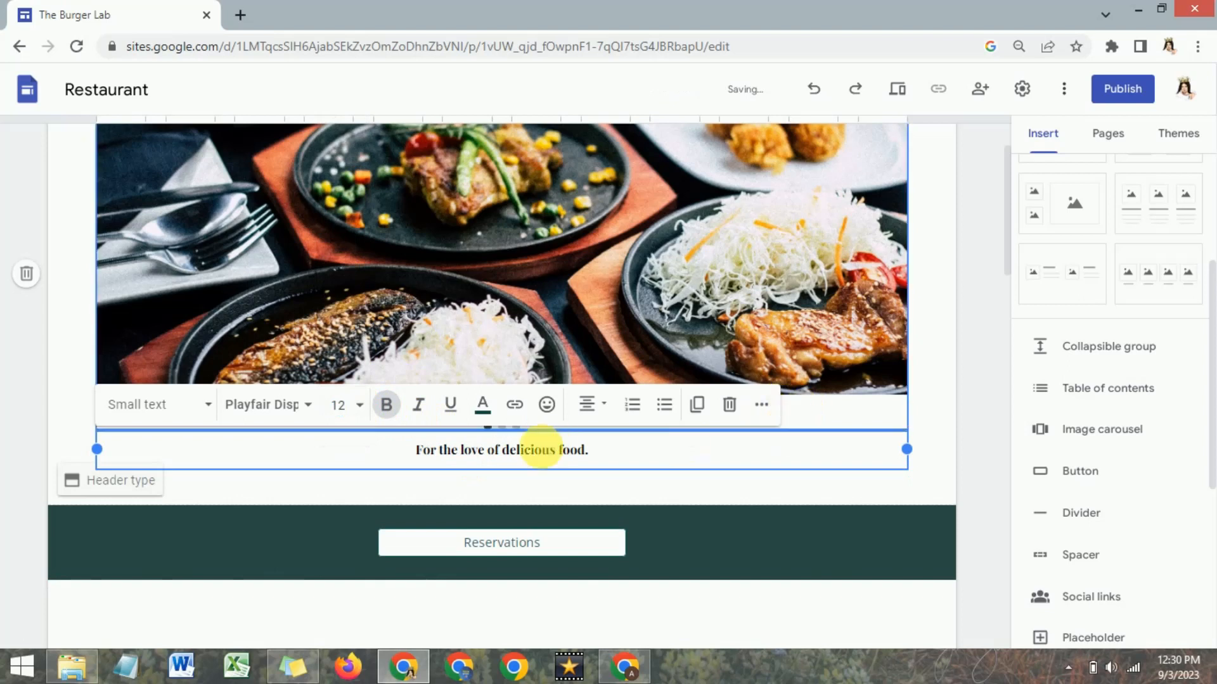
{"action": "left_click", "coordinate": [934, 413]}
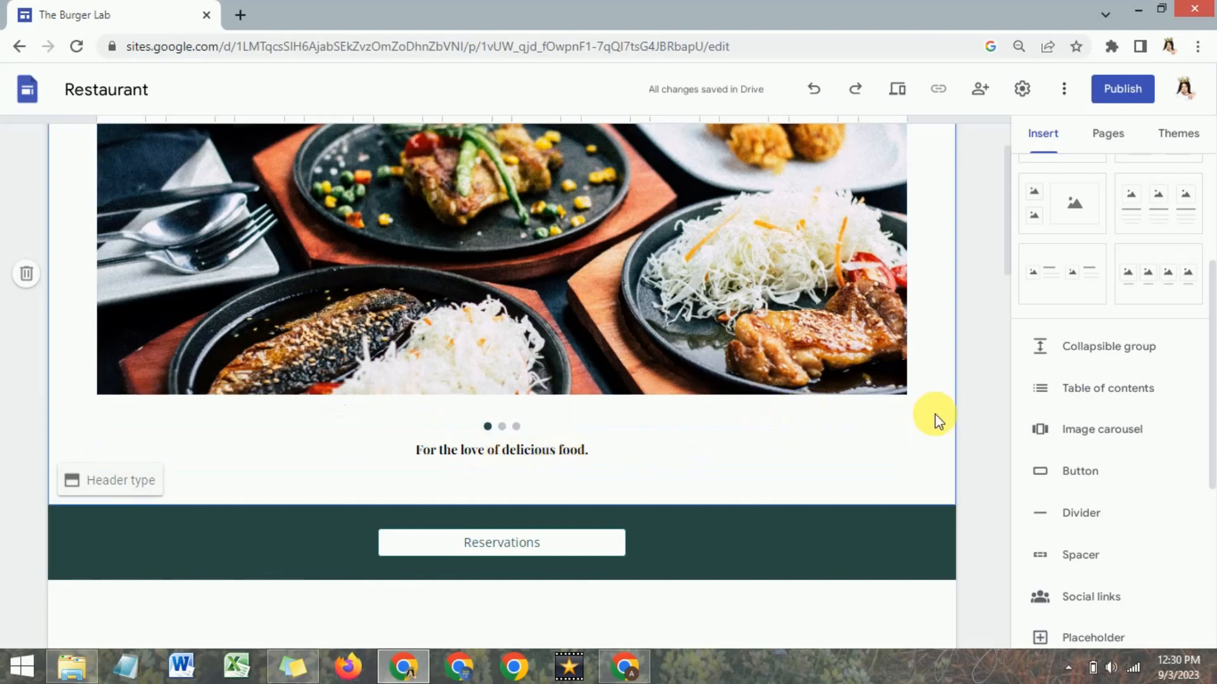
Remove the large mushroom soup image below the Reservations section.
{"action": "scroll", "coordinate": [557, 329], "scroll_direction": "up", "scroll_amount": 2}
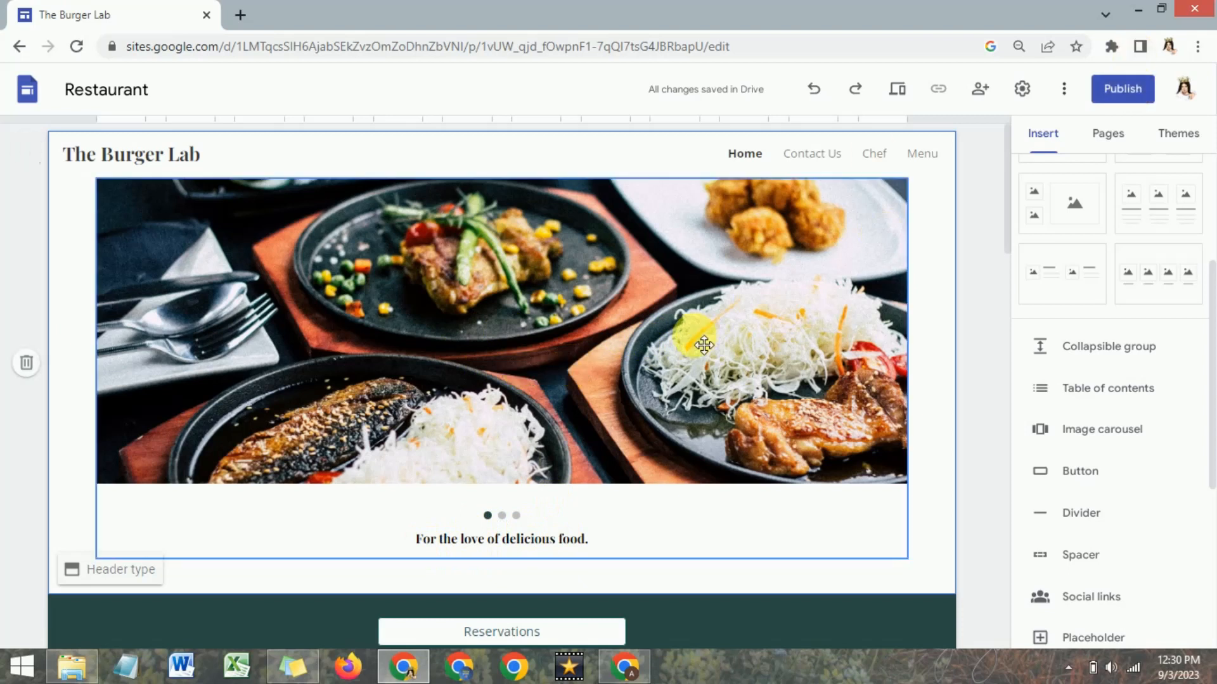
{"action": "scroll", "coordinate": [652, 319], "scroll_direction": "down", "scroll_amount": 2}
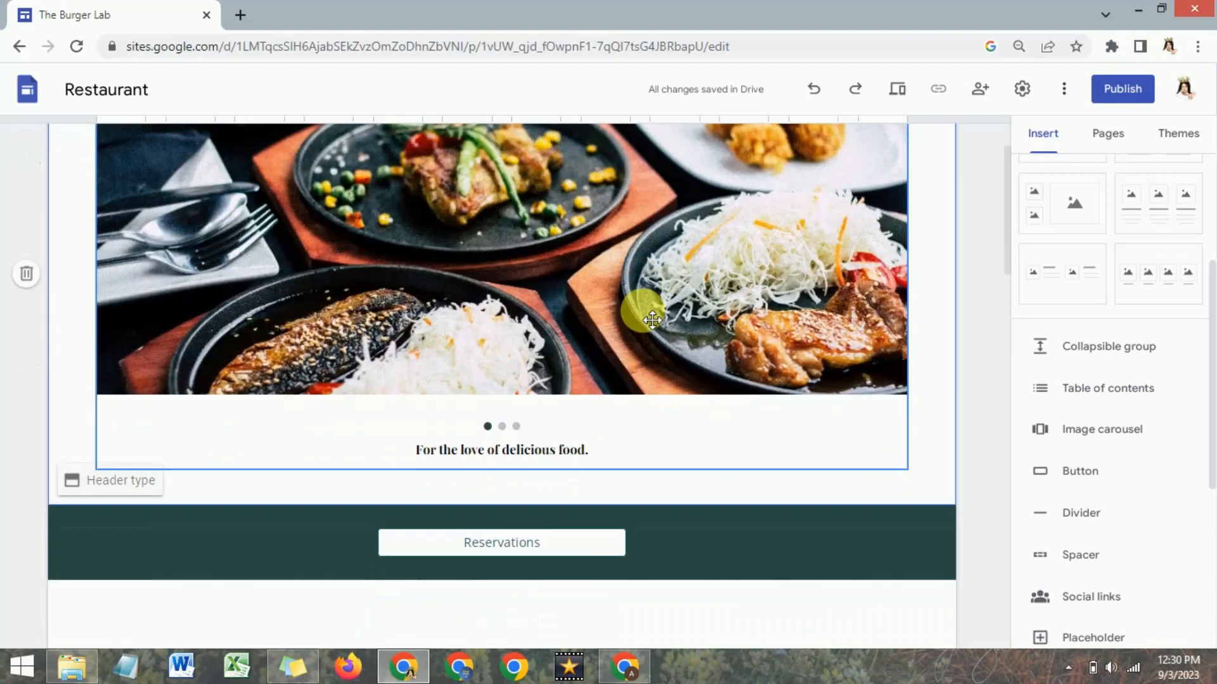
{"action": "scroll", "coordinate": [652, 320], "scroll_direction": "up", "scroll_amount": 2}
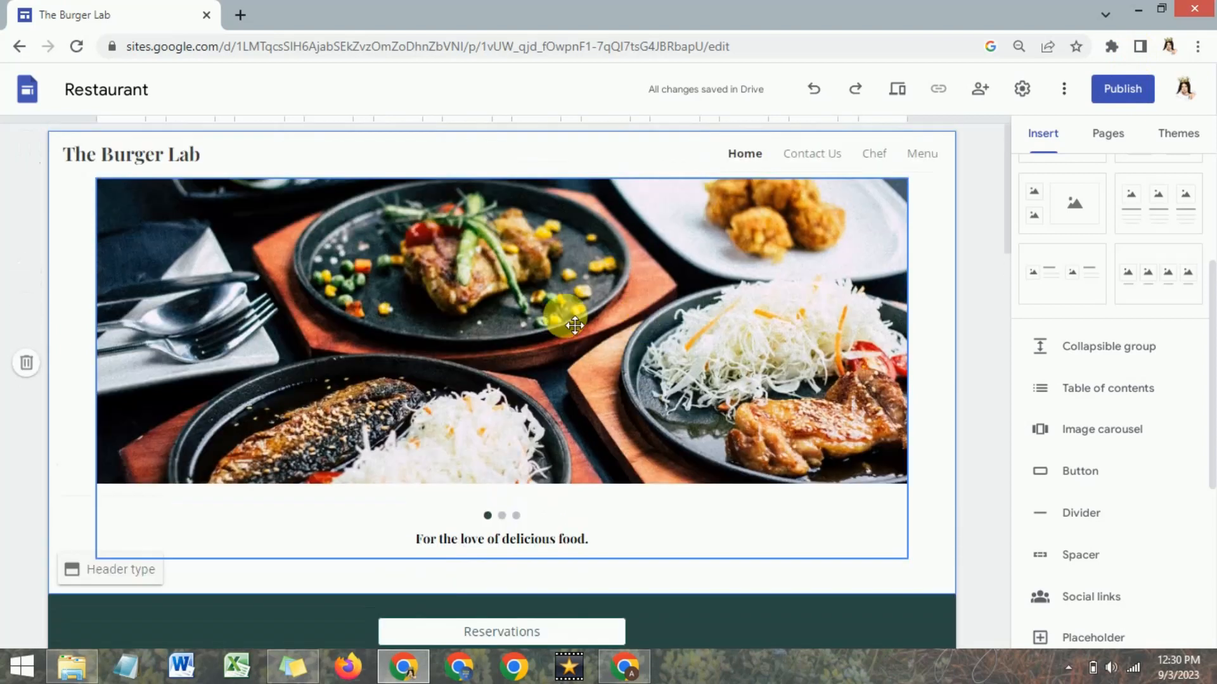
{"action": "scroll", "coordinate": [469, 330], "scroll_direction": "down", "scroll_amount": 4}
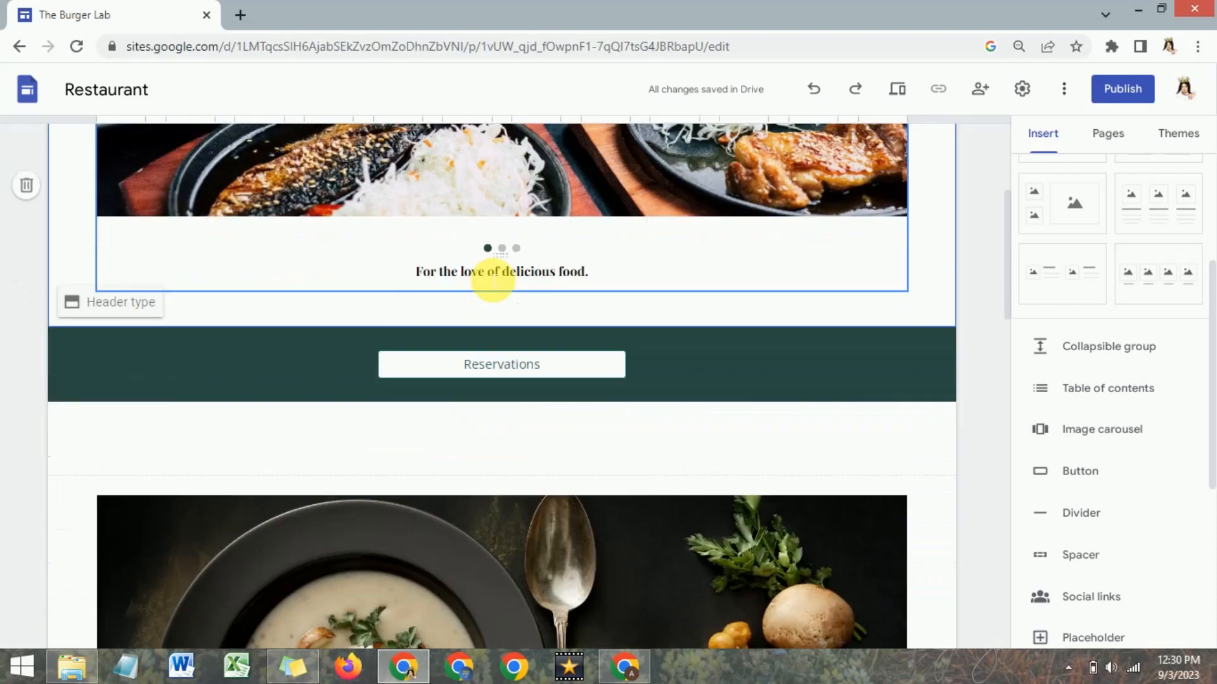
{"action": "scroll", "coordinate": [495, 282], "scroll_direction": "down", "scroll_amount": 5}
{"action": "left_click", "coordinate": [495, 282]}
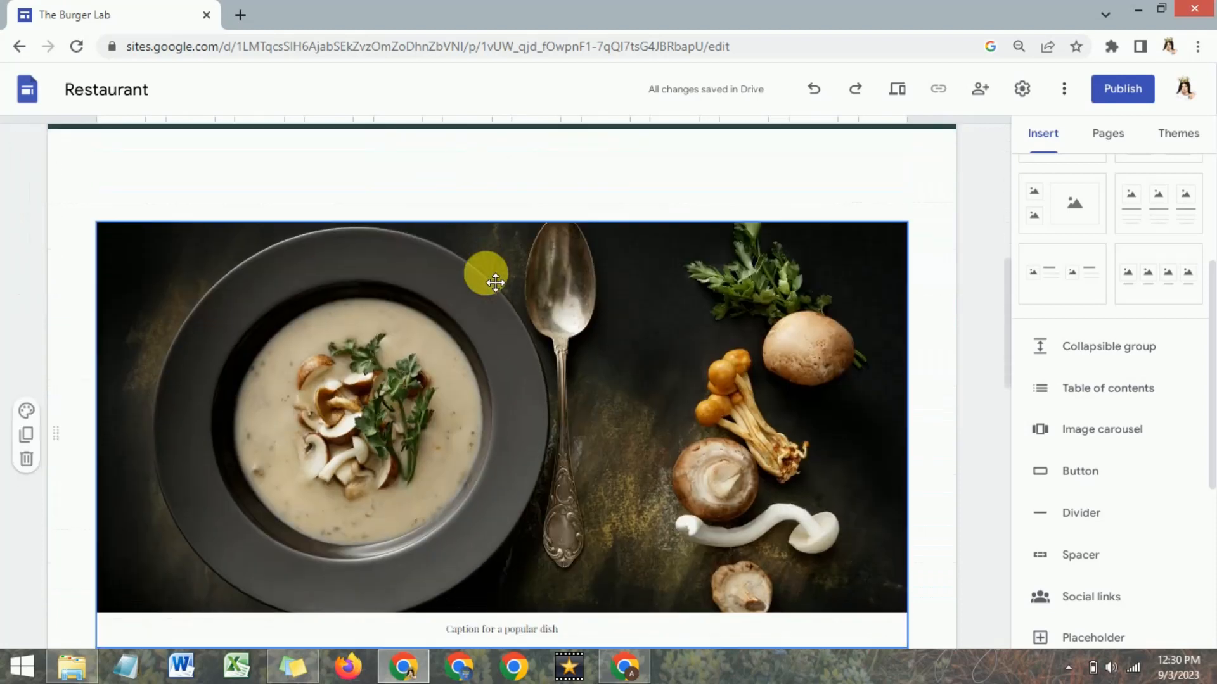
{"action": "scroll", "coordinate": [488, 276], "scroll_direction": "down", "scroll_amount": 2}
{"action": "left_click", "coordinate": [585, 330]}
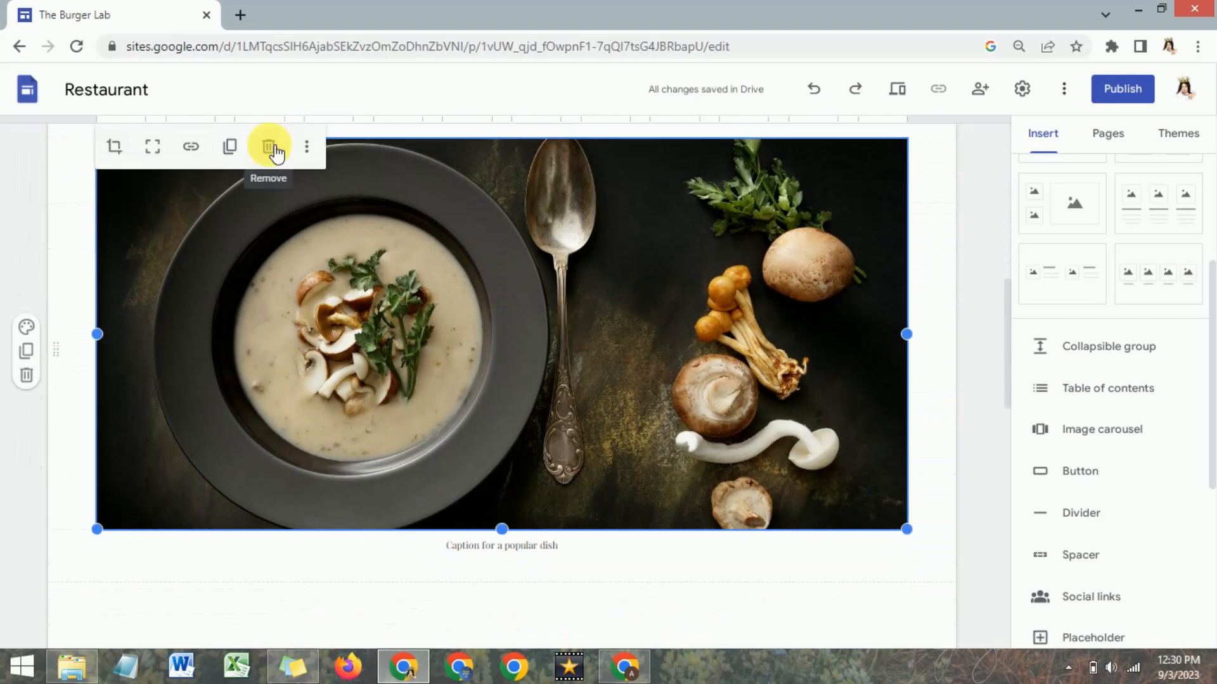
{"action": "left_click", "coordinate": [277, 152]}
Start adding an image in the empty section below Reservations and search Google Images for "burger lab".
{"action": "scroll", "coordinate": [331, 247], "scroll_direction": "up", "scroll_amount": 3}
{"action": "left_click", "coordinate": [499, 275]}
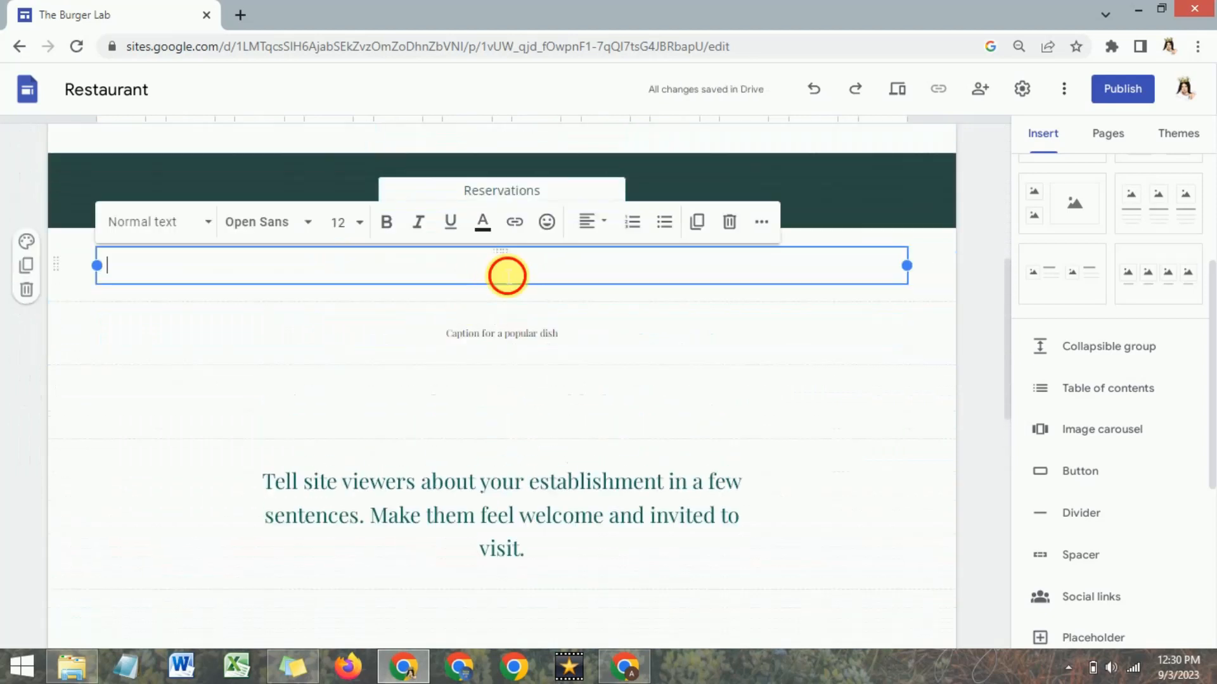
{"action": "left_click", "coordinate": [499, 293]}
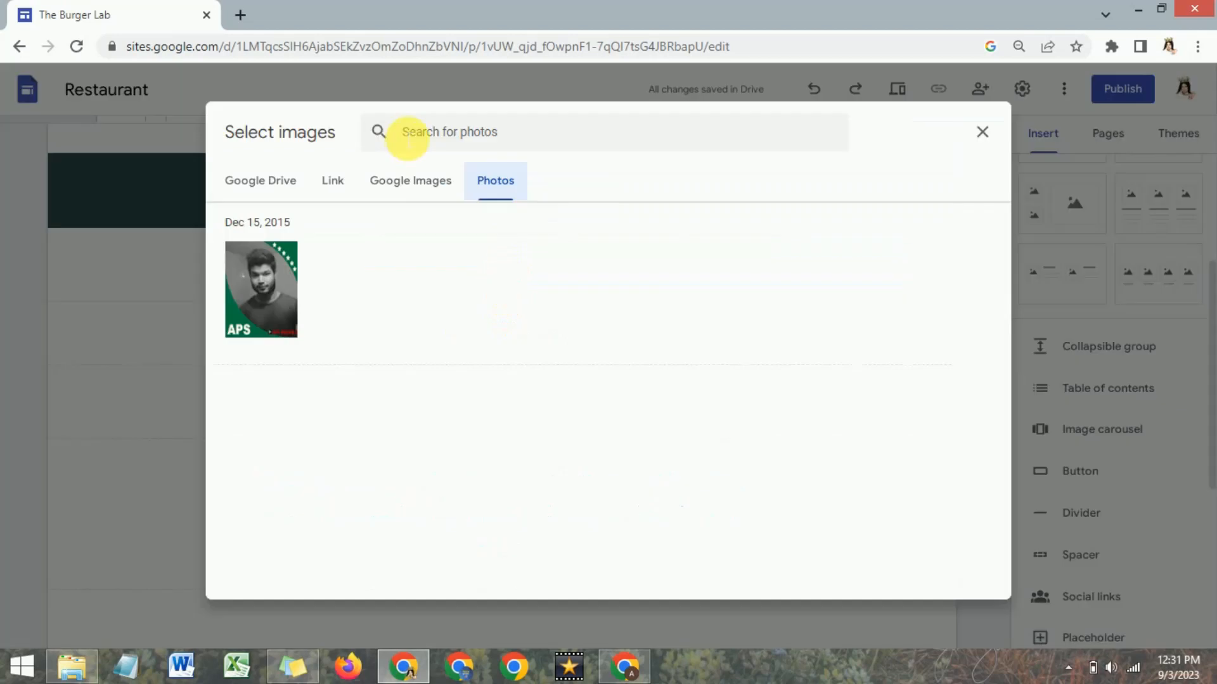
{"action": "left_click", "coordinate": [425, 184]}
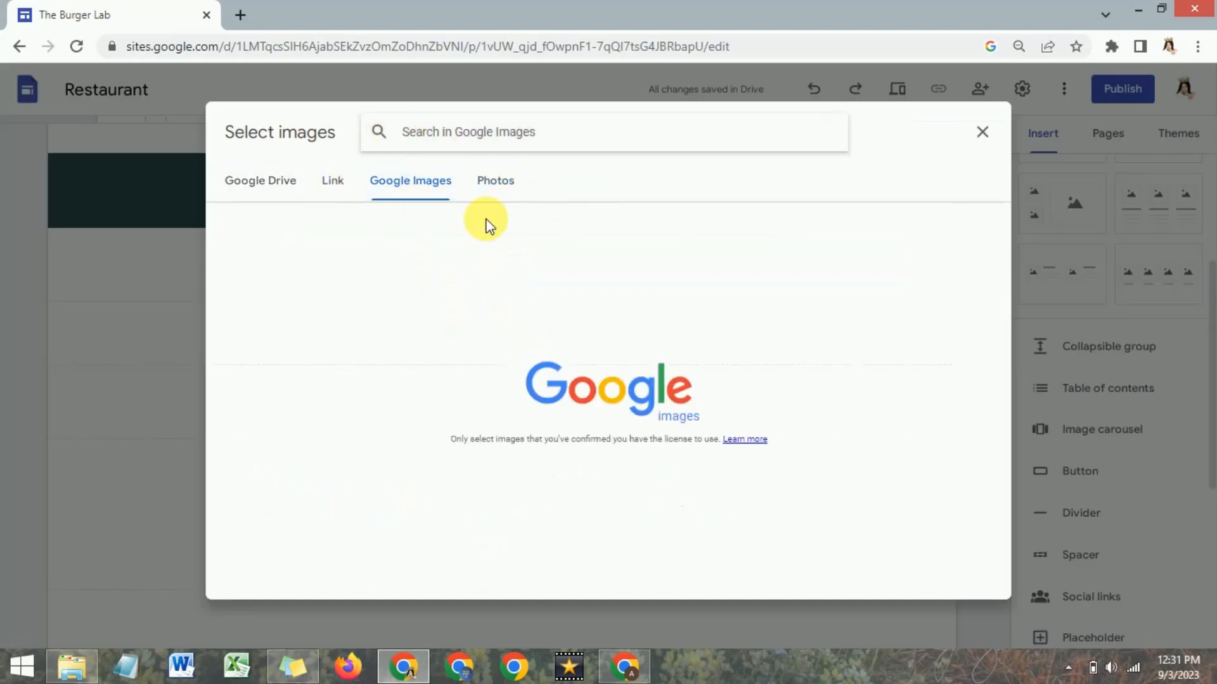
{"action": "left_click", "coordinate": [455, 141]}
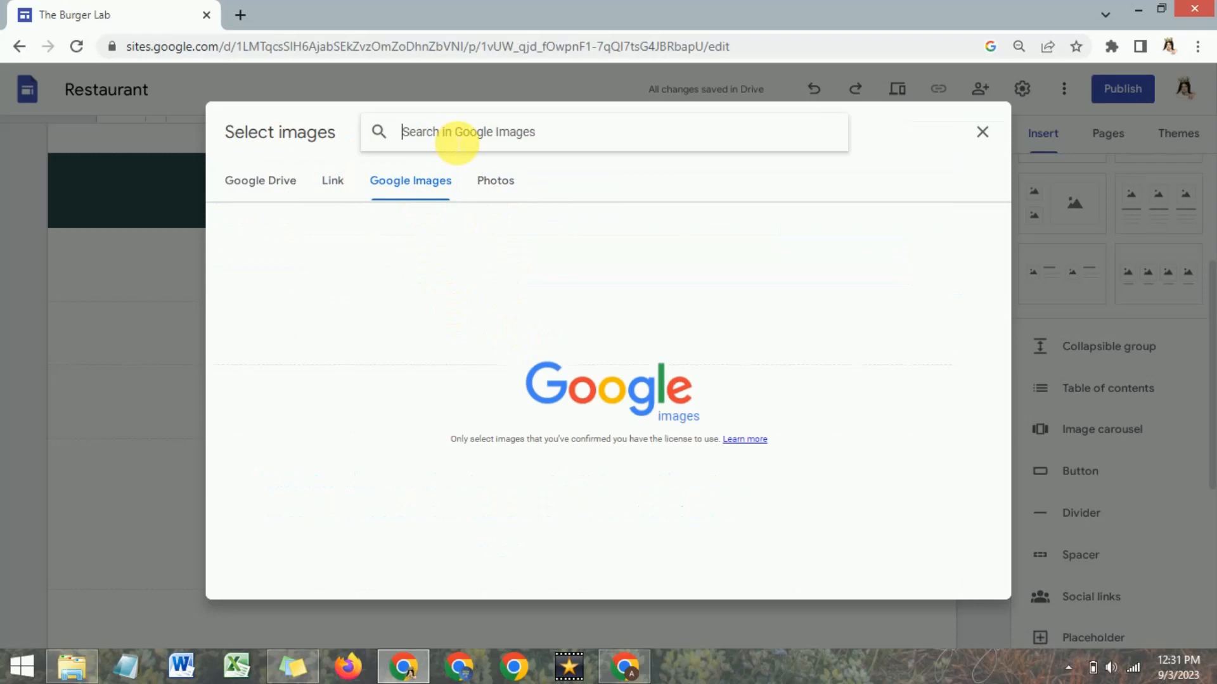
{"action": "left_click", "coordinate": [457, 145]}
{"action": "type", "text": "burger lab"}
{"action": "key", "text": "Return"}
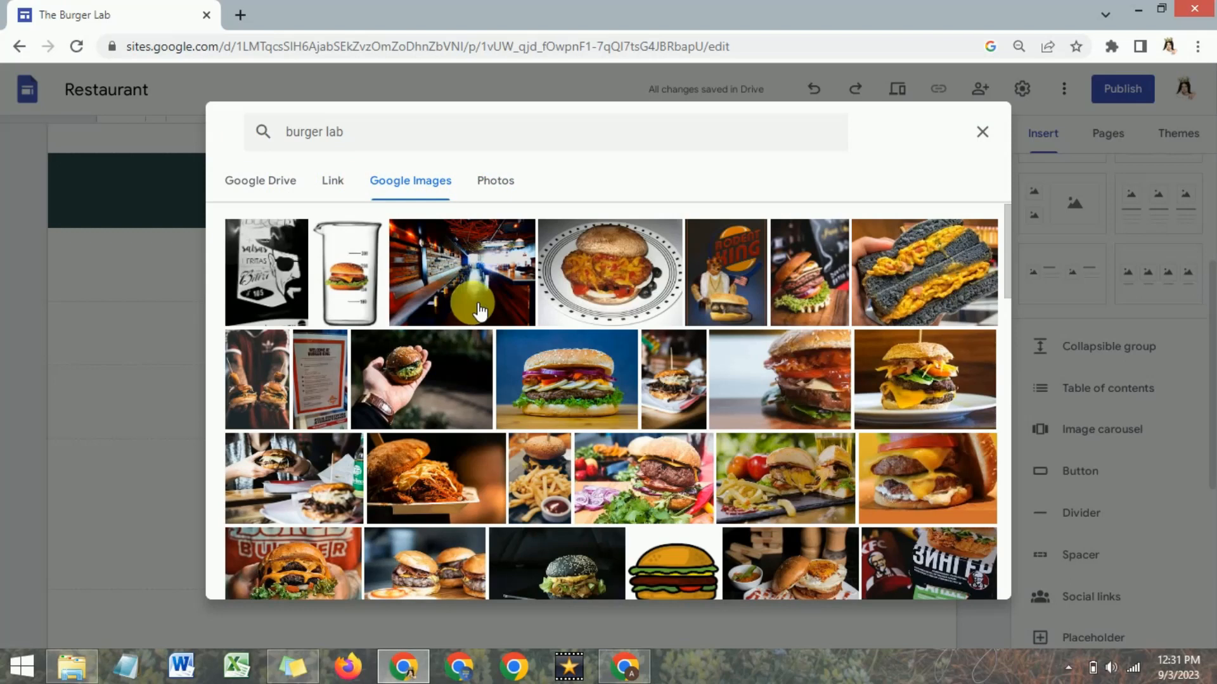
Choose the black-bun burger photo on a dark background from the image results and insert it.
{"action": "scroll", "coordinate": [571, 310], "scroll_direction": "down", "scroll_amount": 3}
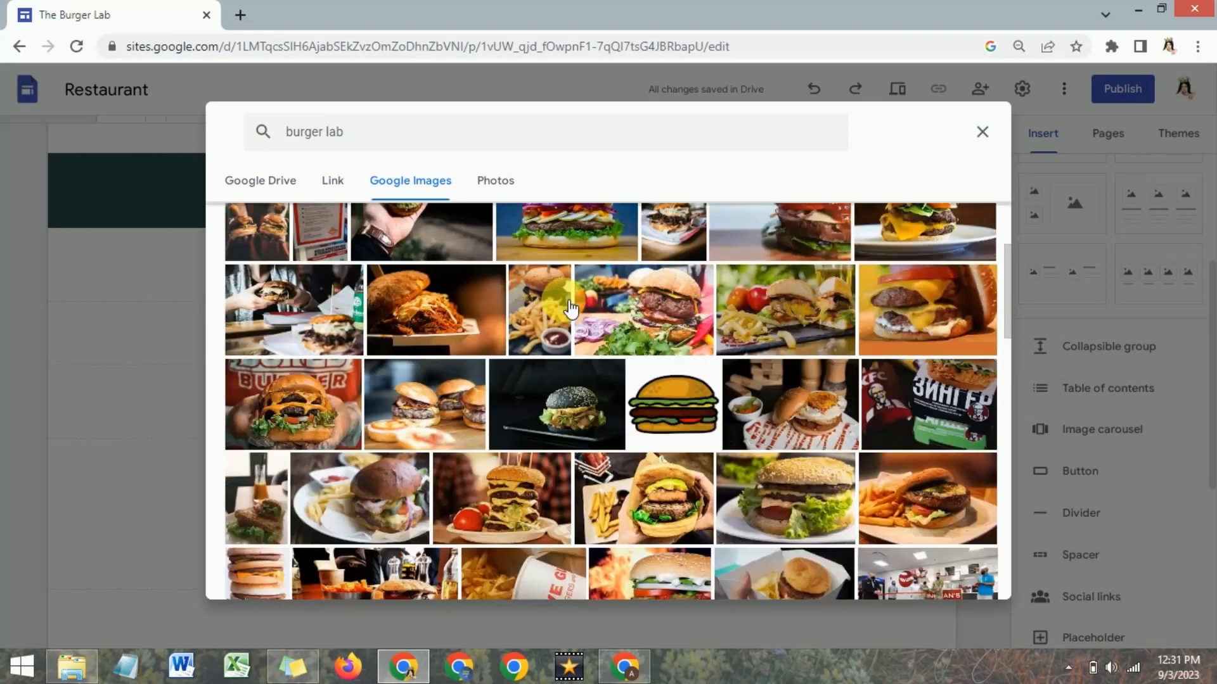
{"action": "scroll", "coordinate": [572, 309], "scroll_direction": "up", "scroll_amount": 1}
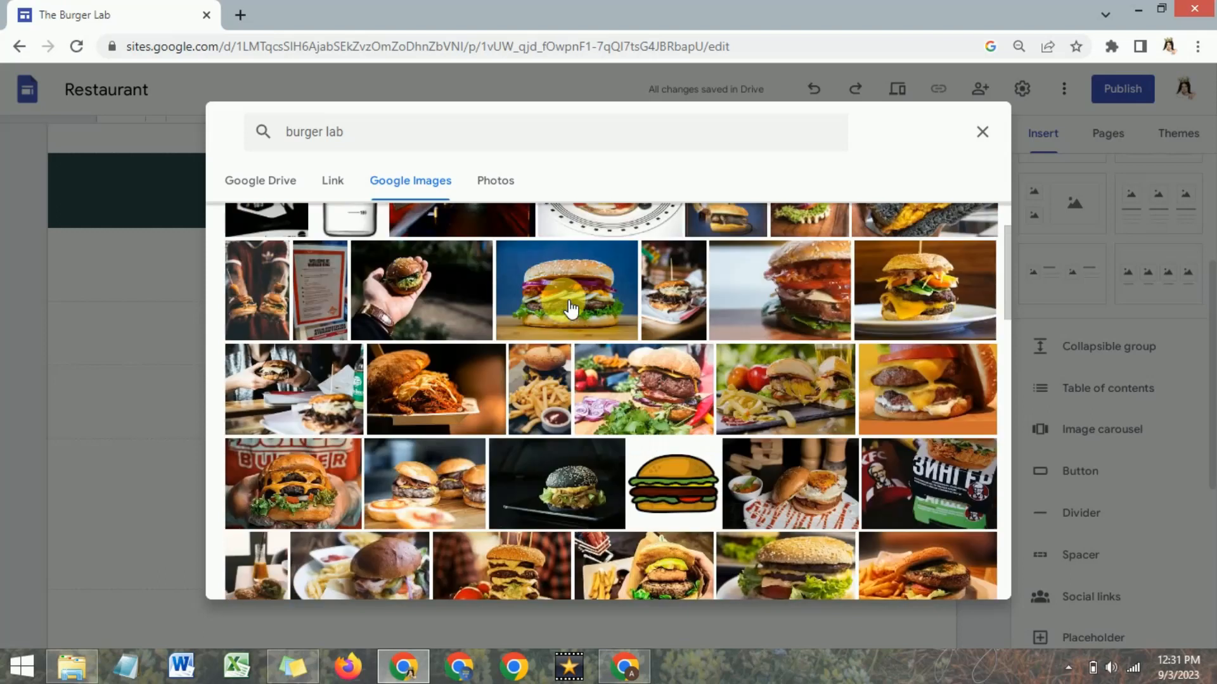
{"action": "left_click", "coordinate": [564, 501]}
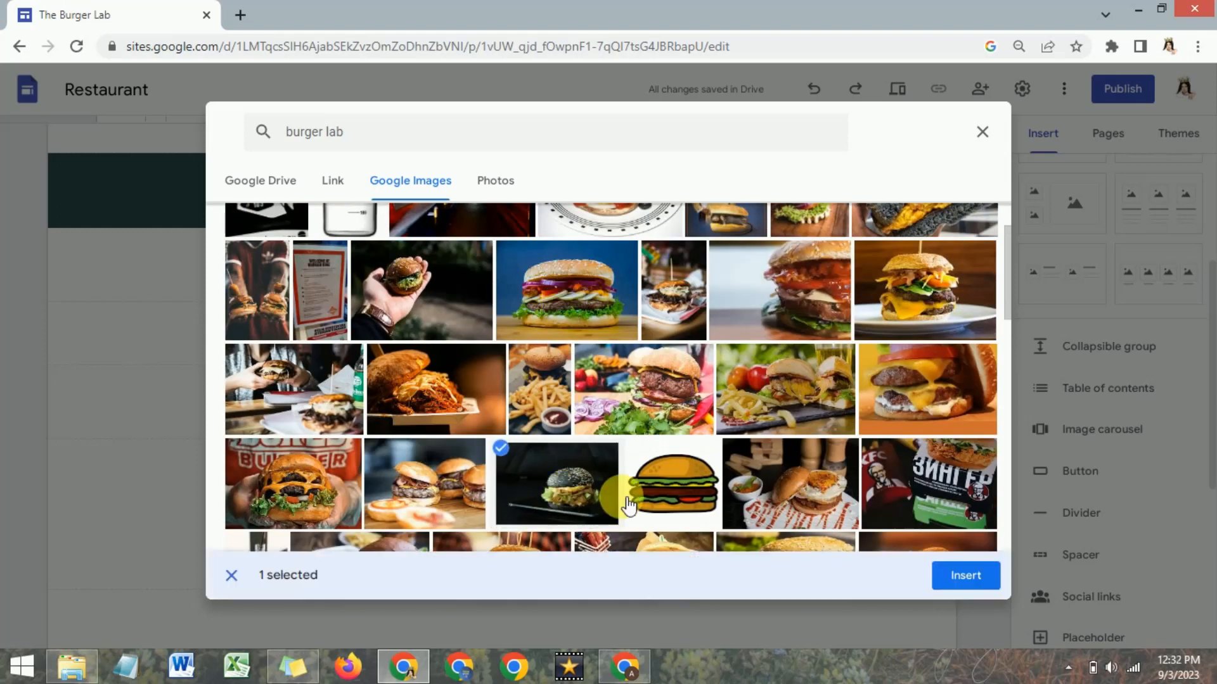
{"action": "left_click", "coordinate": [965, 575]}
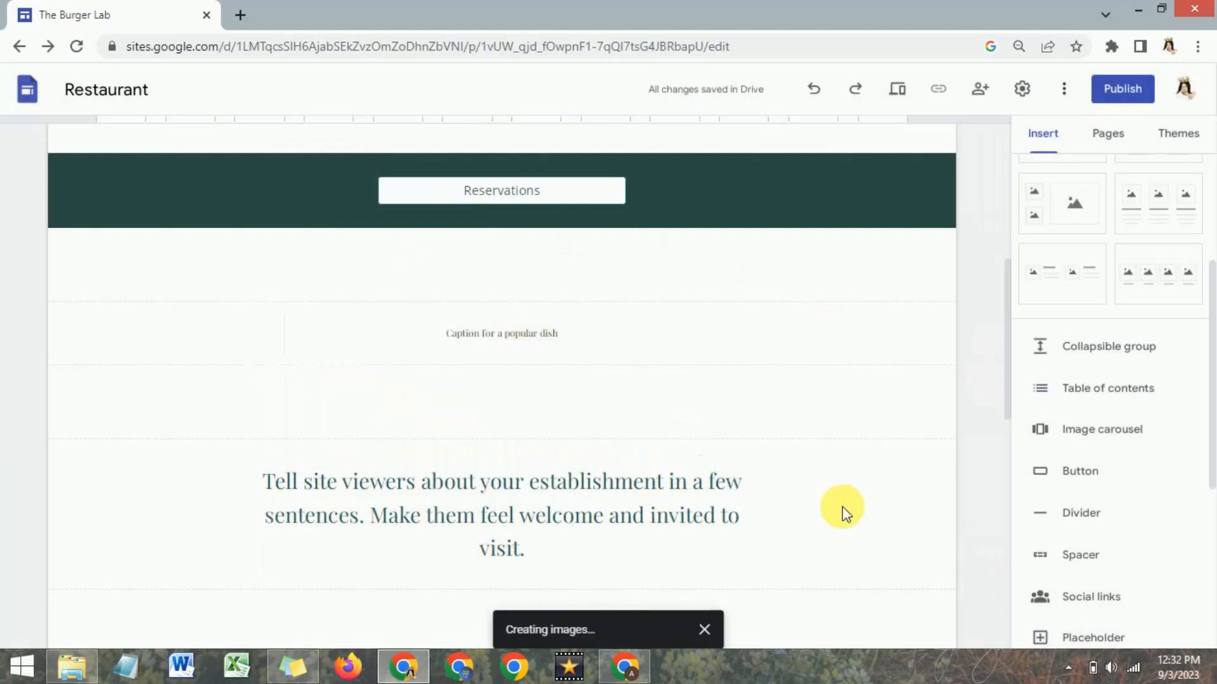
Shrink the burger image and centre it beneath the popular dish caption in the section below Reservations.
{"action": "scroll", "coordinate": [558, 353], "scroll_direction": "down", "scroll_amount": 3}
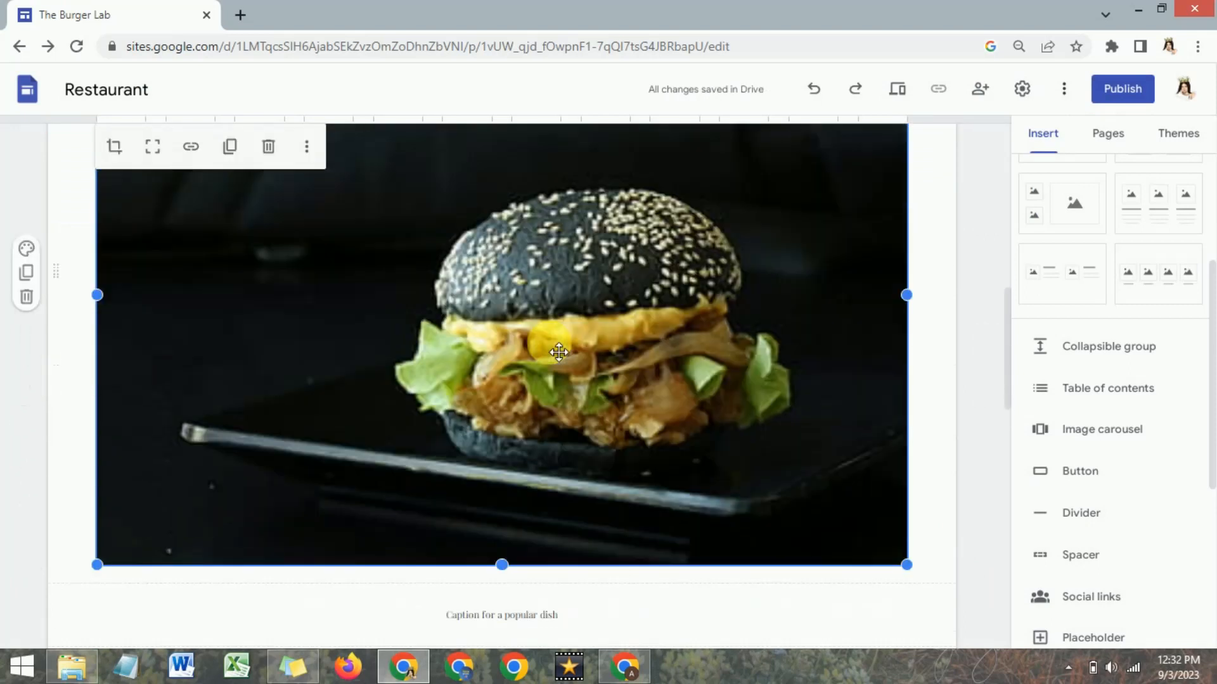
{"action": "left_click_drag", "start_coordinate": [148, 502], "coordinate": [393, 369]}
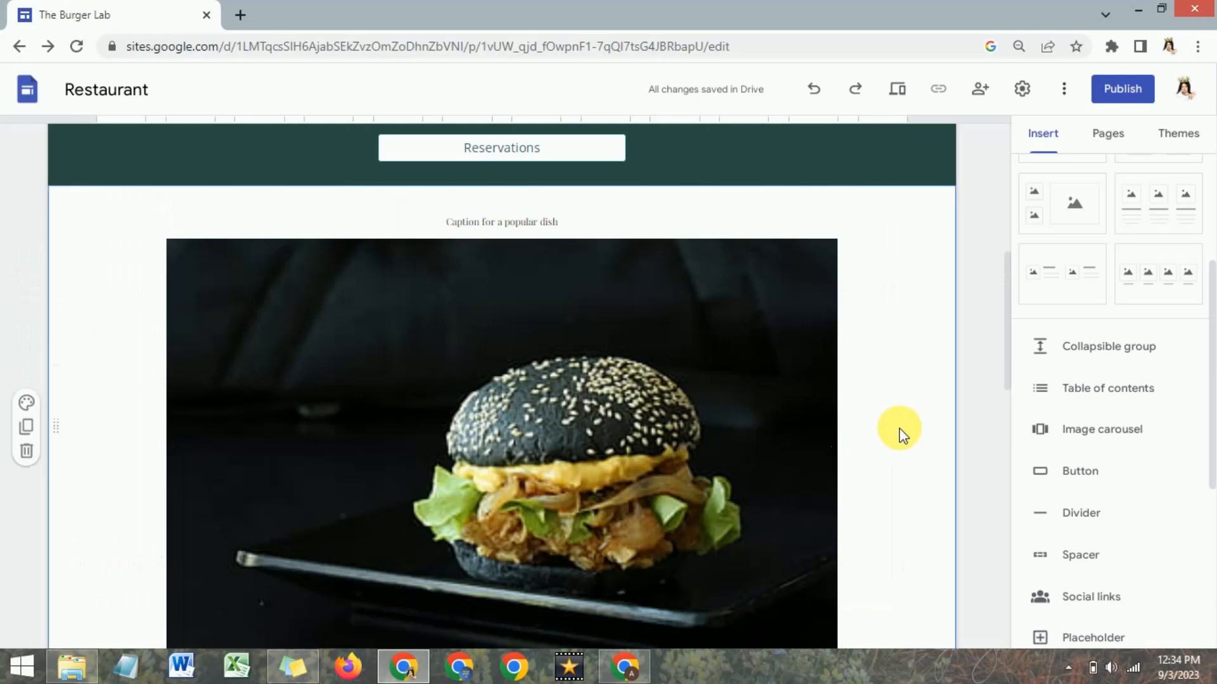
{"action": "scroll", "coordinate": [895, 430], "scroll_direction": "up", "scroll_amount": 2}
{"action": "scroll", "coordinate": [893, 432], "scroll_direction": "down", "scroll_amount": 3}
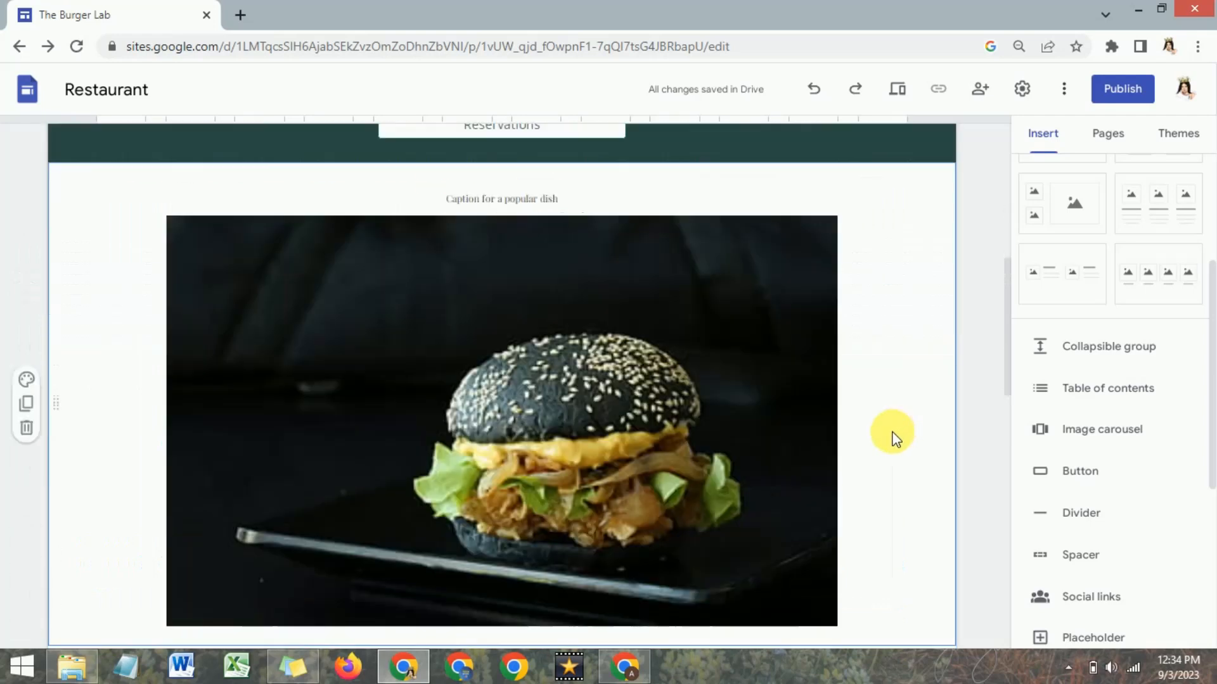
Replace the caption above the burger image with "Burger Lab".
{"action": "scroll", "coordinate": [892, 433], "scroll_direction": "down", "scroll_amount": 1}
{"action": "scroll", "coordinate": [889, 437], "scroll_direction": "up", "scroll_amount": 2}
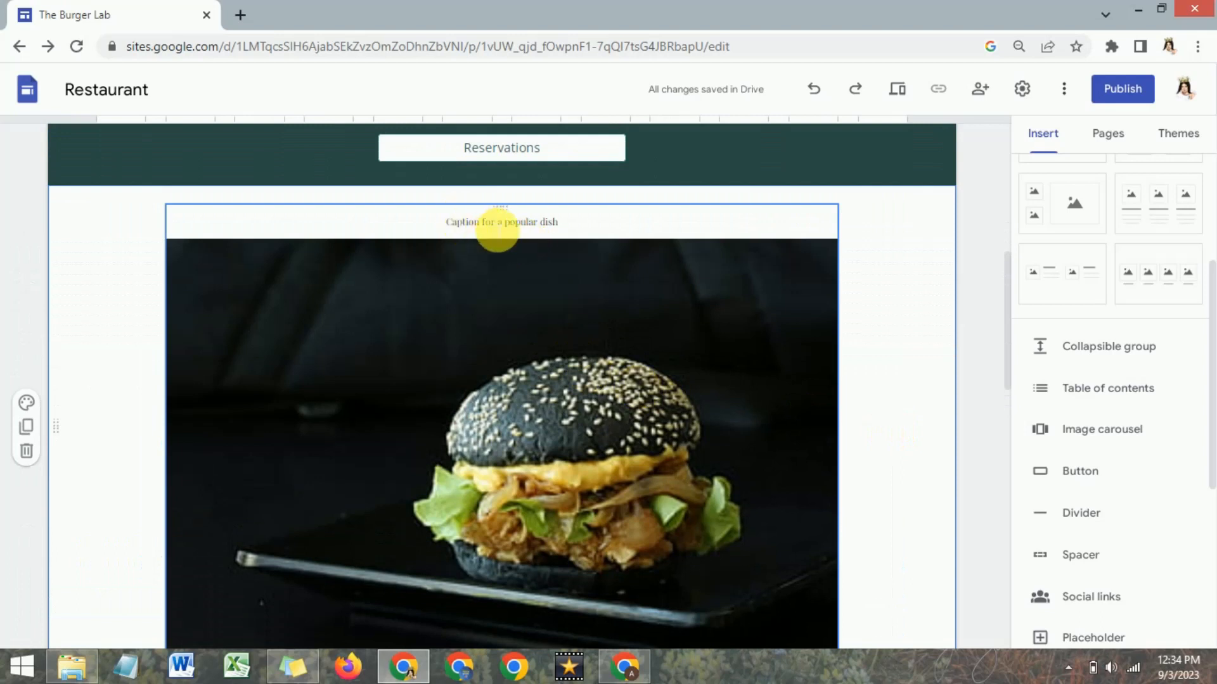
{"action": "triple_click", "coordinate": [498, 225]}
{"action": "type", "text": "Burger Lab"}
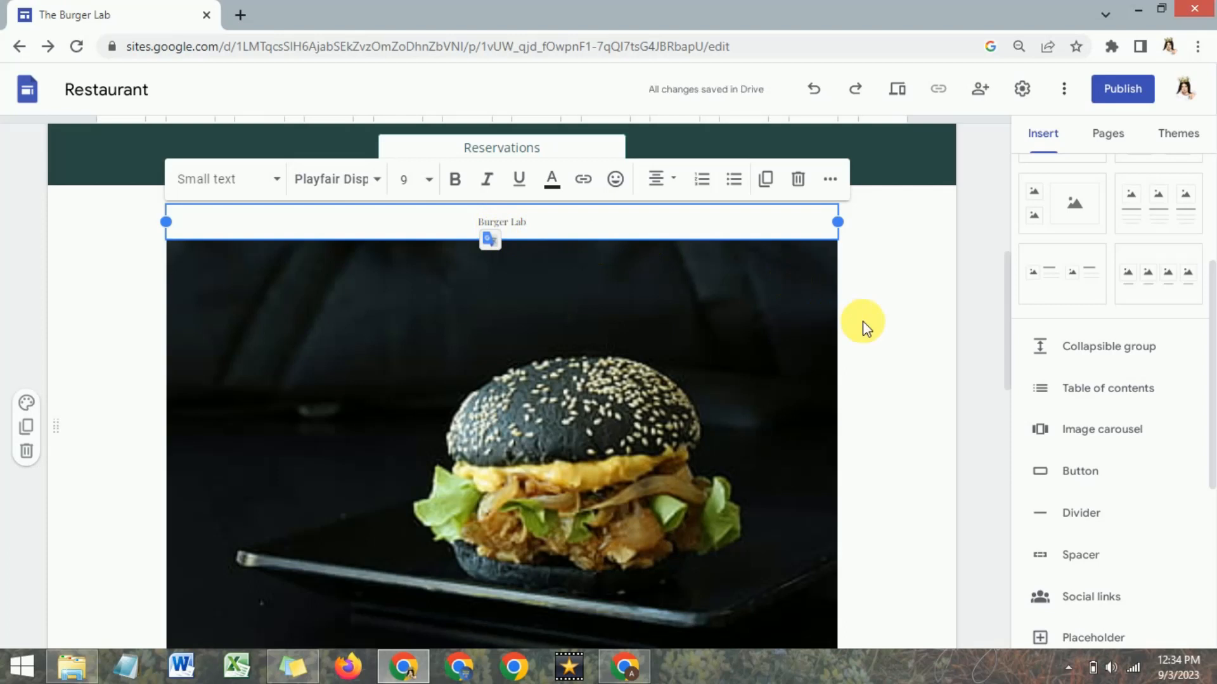
{"action": "scroll", "coordinate": [862, 320], "scroll_direction": "up", "scroll_amount": 3}
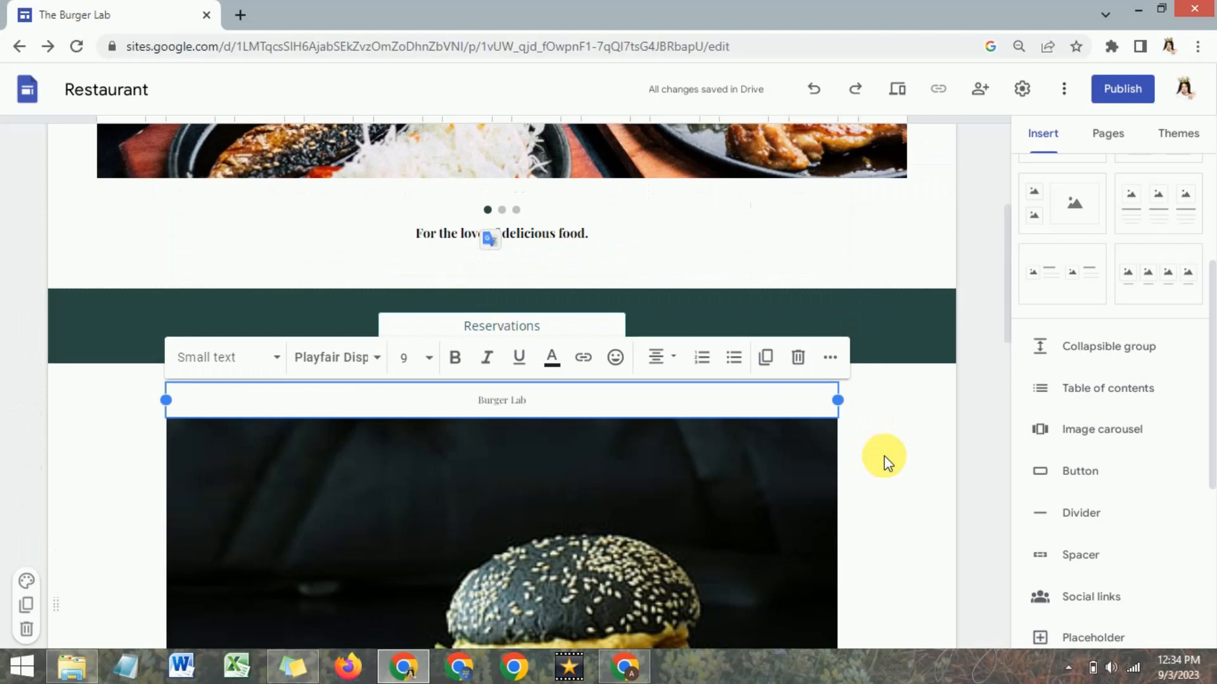
{"action": "scroll", "coordinate": [593, 491], "scroll_direction": "down", "scroll_amount": 2}
{"action": "scroll", "coordinate": [594, 417], "scroll_direction": "down", "scroll_amount": 2}
{"action": "left_click", "coordinate": [883, 375]}
Replace the establishment description below the burger image with "We're glad you've chosen us, and we want to show our appreciation by giving you a special incentive.".
{"action": "scroll", "coordinate": [737, 360], "scroll_direction": "down", "scroll_amount": 5}
{"action": "scroll", "coordinate": [747, 369], "scroll_direction": "down", "scroll_amount": 3}
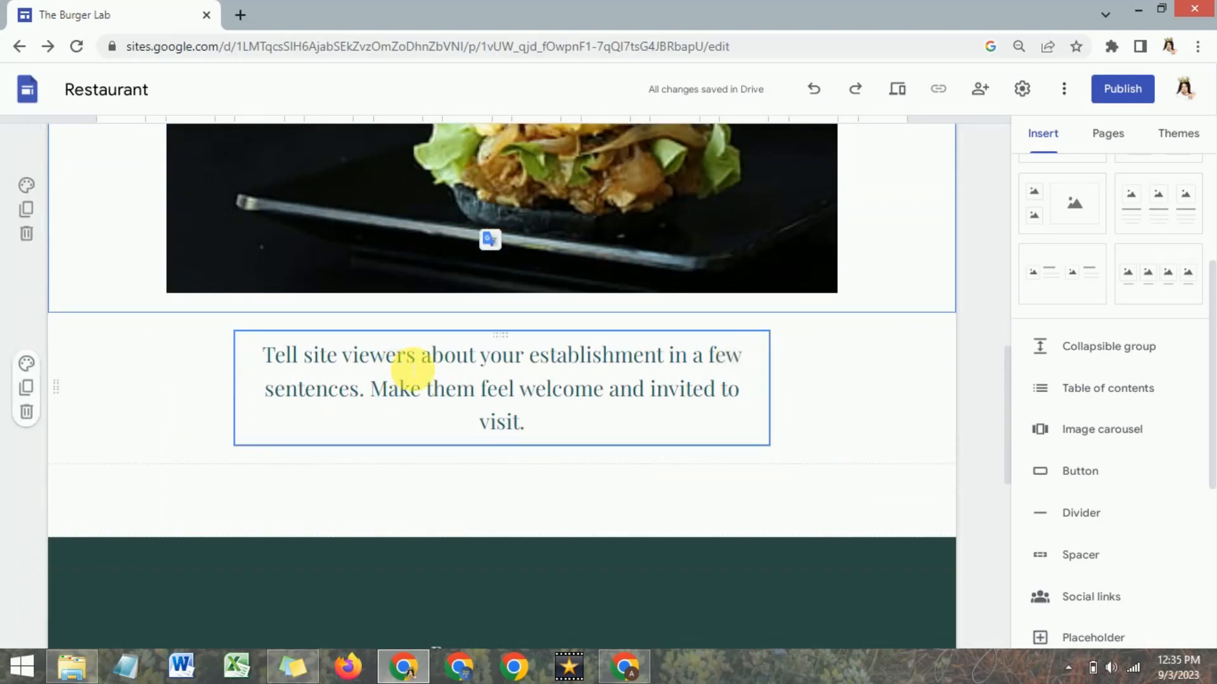
{"action": "triple_click", "coordinate": [413, 370]}
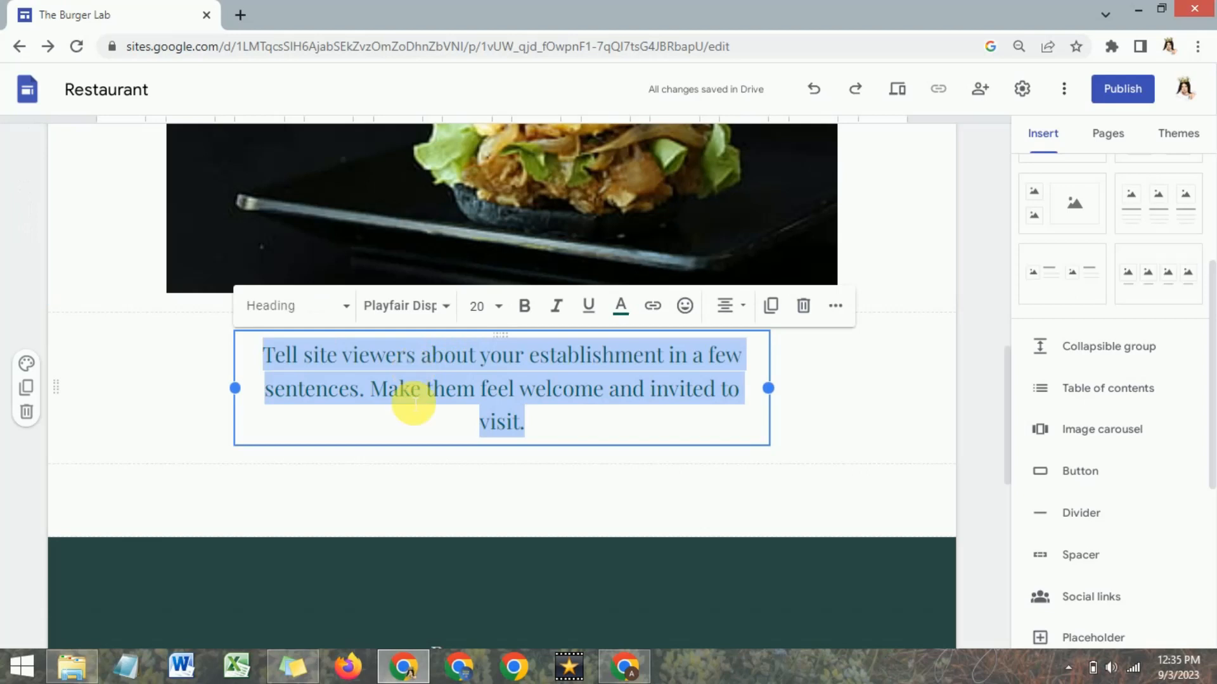
{"action": "type", "text": "We're glad you've chosen us, and we want to show our appreciation by giving you a special incentive."}
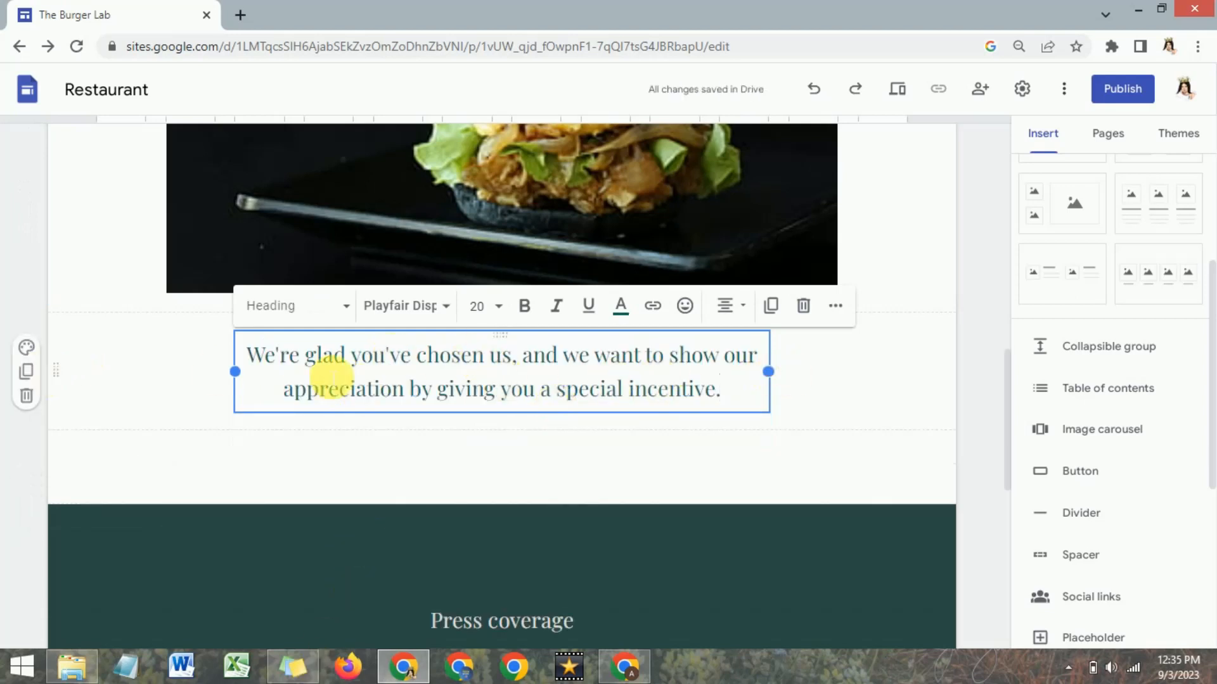
Set the section colors of the welcome message below the burger image to Style 3.
{"action": "left_click", "coordinate": [35, 355]}
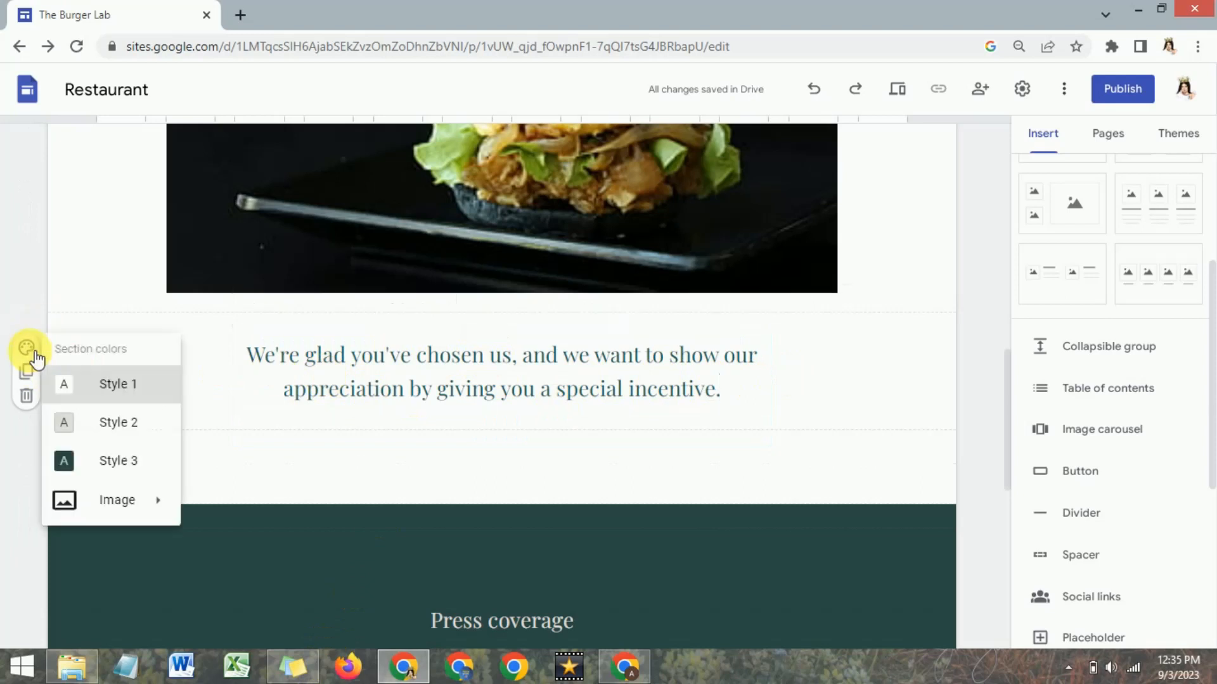
{"action": "left_click", "coordinate": [97, 464]}
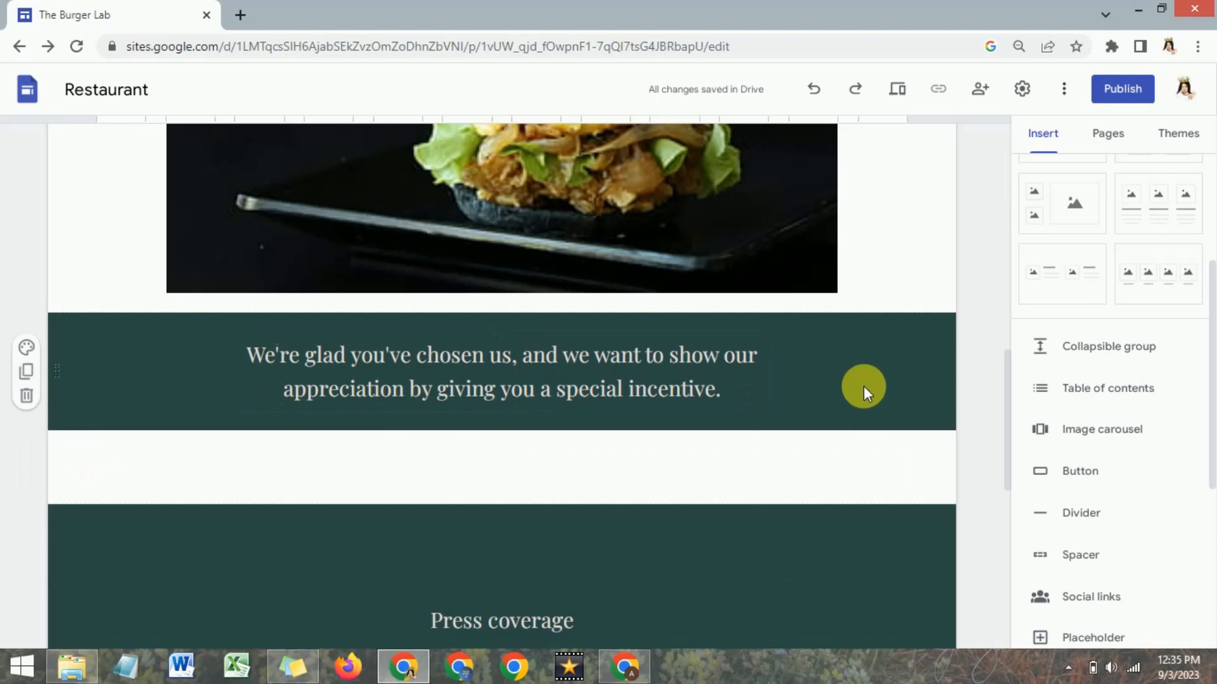
{"action": "scroll", "coordinate": [863, 386], "scroll_direction": "up", "scroll_amount": 1}
{"action": "scroll", "coordinate": [863, 386], "scroll_direction": "down", "scroll_amount": 1}
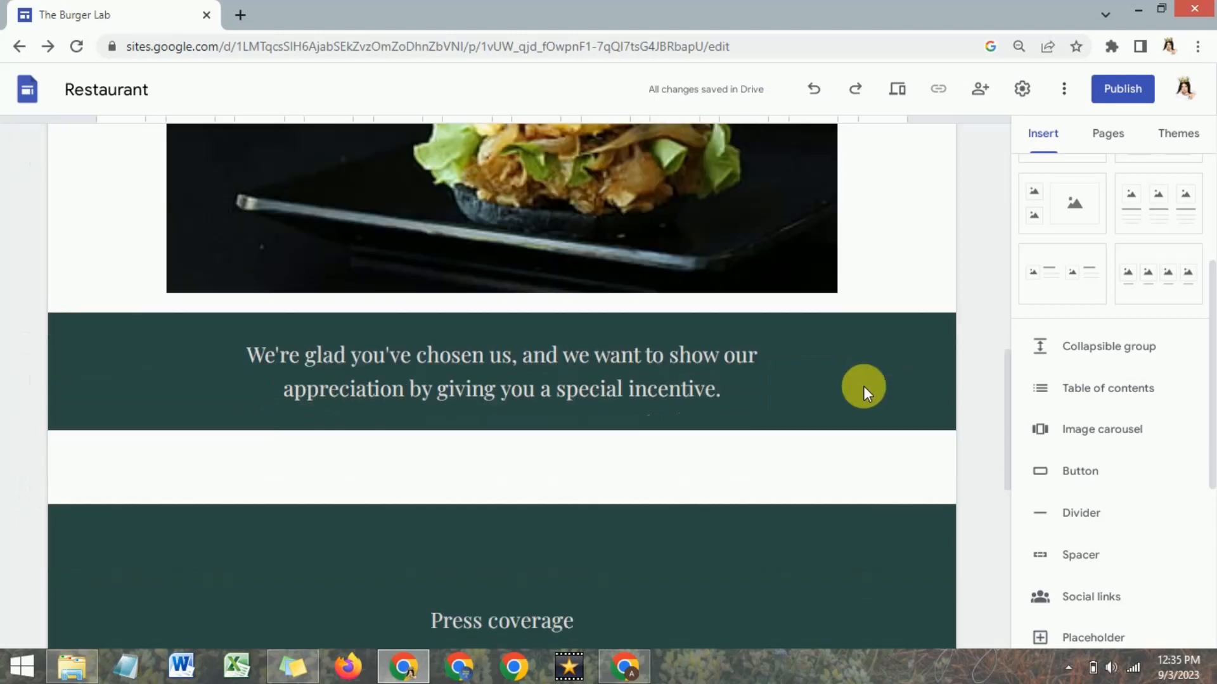
Delete the empty green section directly above the Press coverage heading.
{"action": "scroll", "coordinate": [863, 386], "scroll_direction": "down", "scroll_amount": 1}
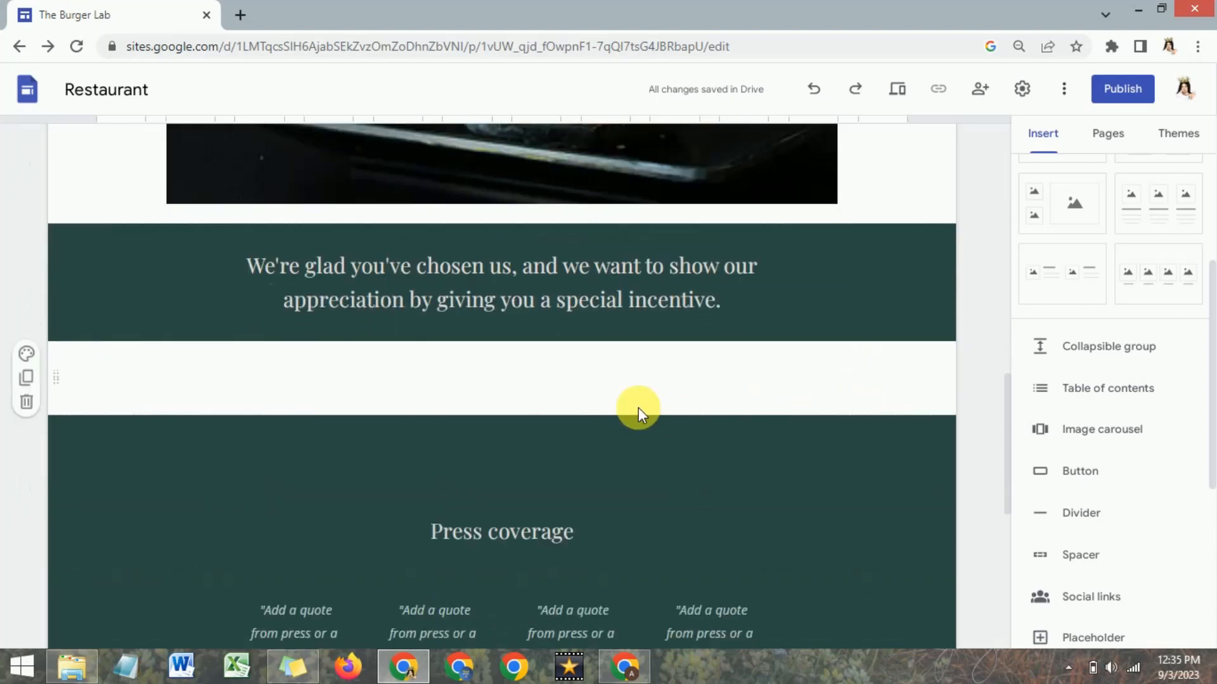
{"action": "double_click", "coordinate": [583, 480]}
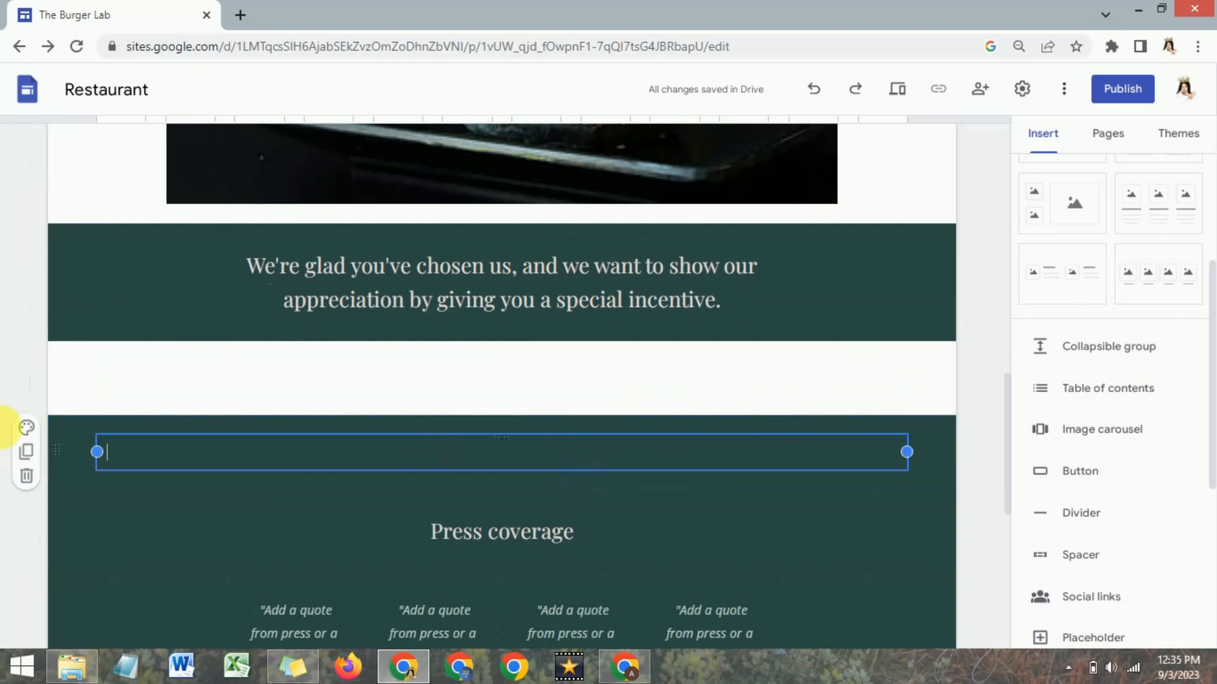
{"action": "left_click", "coordinate": [28, 478]}
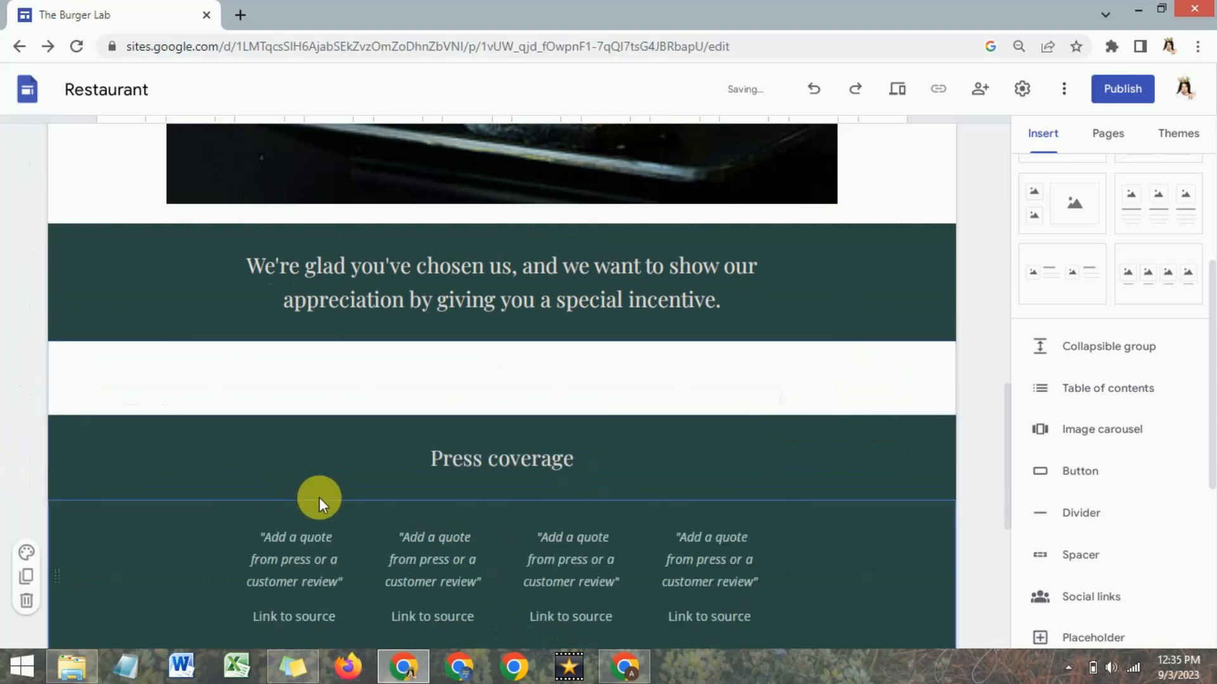
Review the home page from the header carousel down to the blank sections below the welcome message.
{"action": "scroll", "coordinate": [395, 394], "scroll_direction": "up", "scroll_amount": 10}
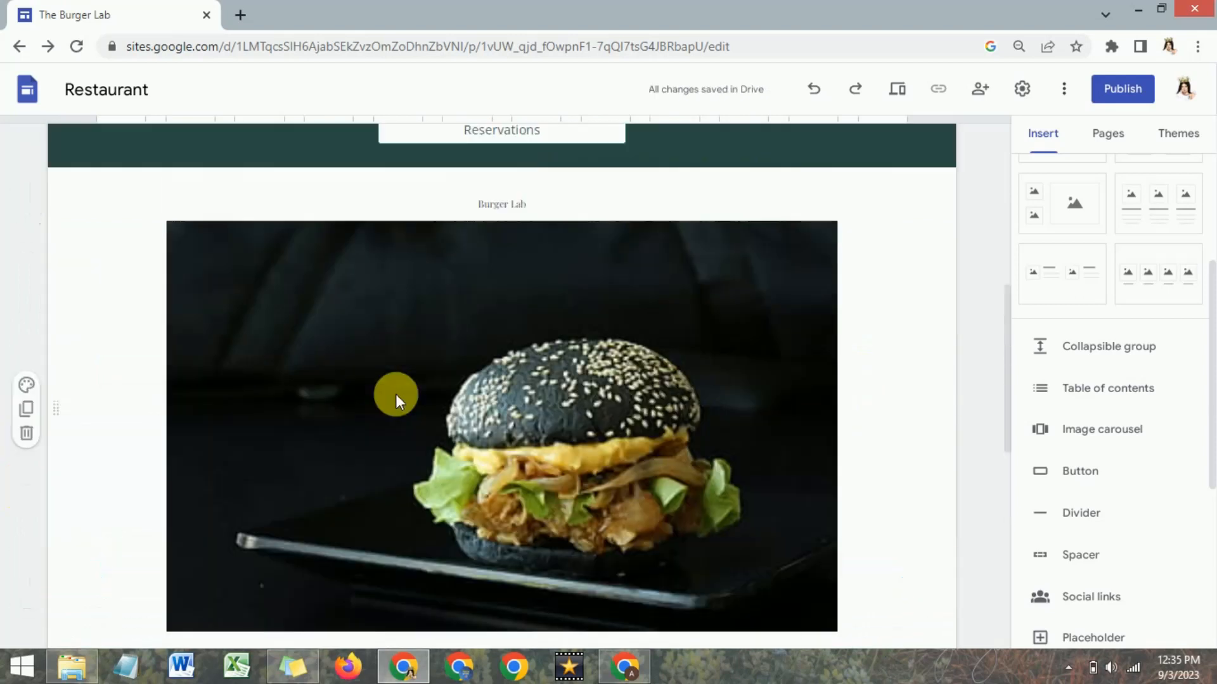
{"action": "scroll", "coordinate": [395, 394], "scroll_direction": "down", "scroll_amount": 10}
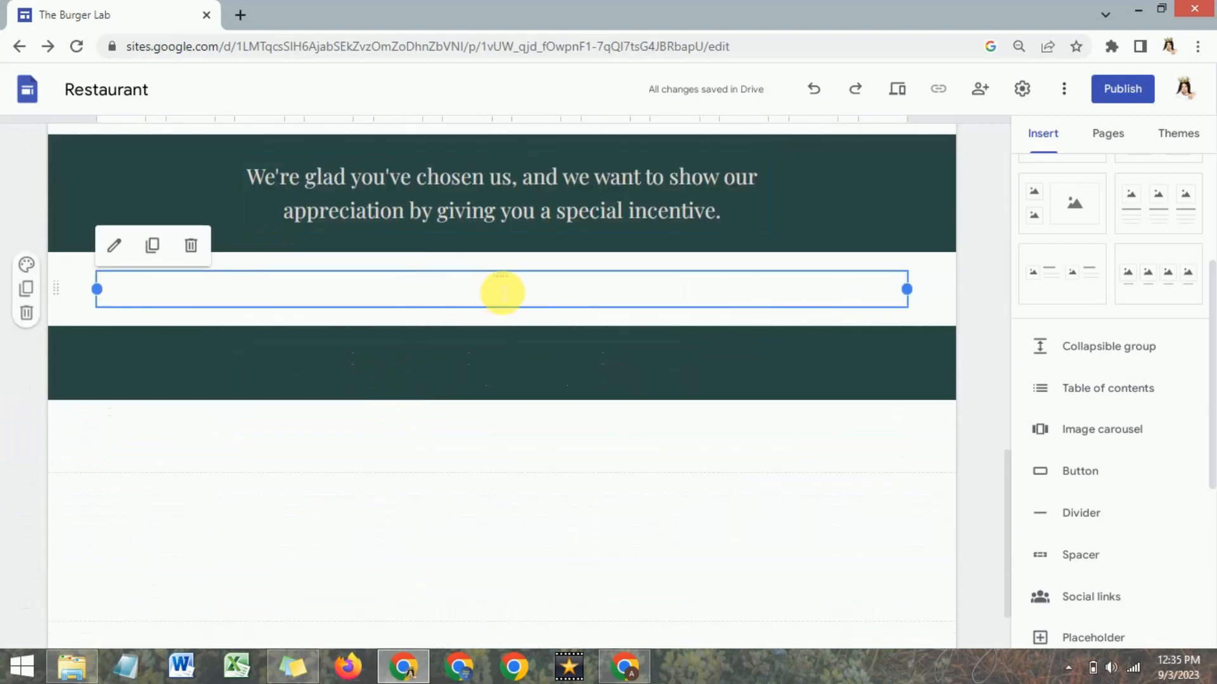
{"action": "scroll", "coordinate": [500, 297], "scroll_direction": "up", "scroll_amount": 15}
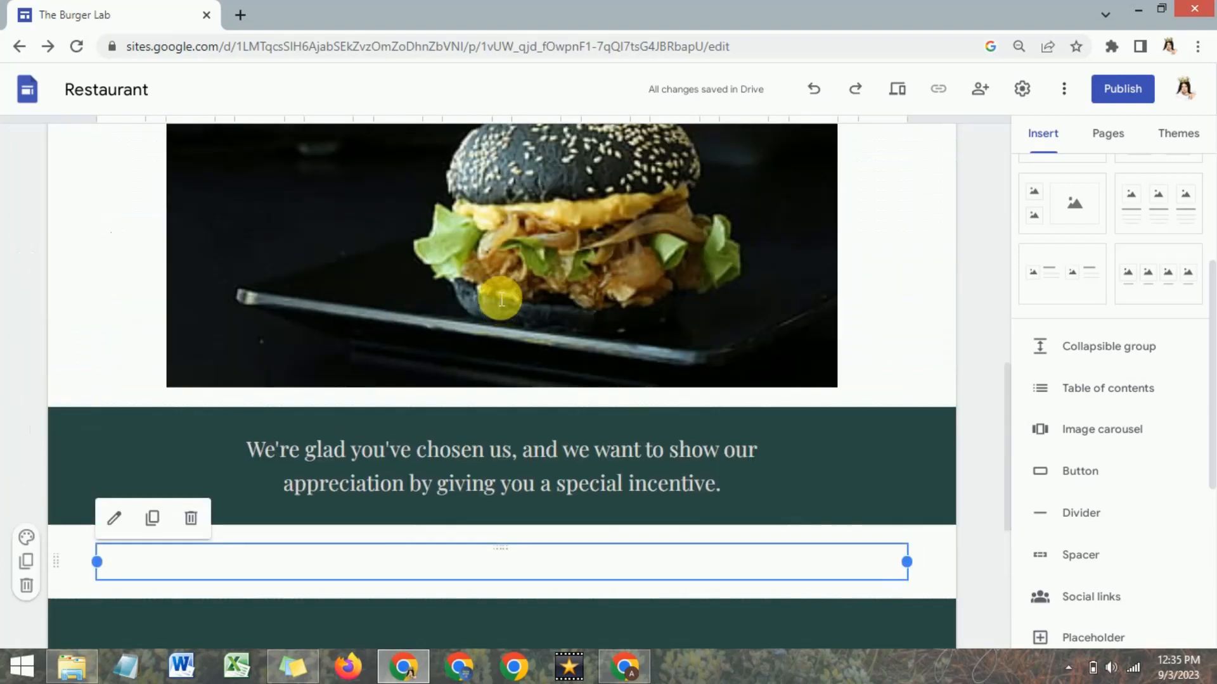
{"action": "scroll", "coordinate": [503, 300], "scroll_direction": "up", "scroll_amount": 4}
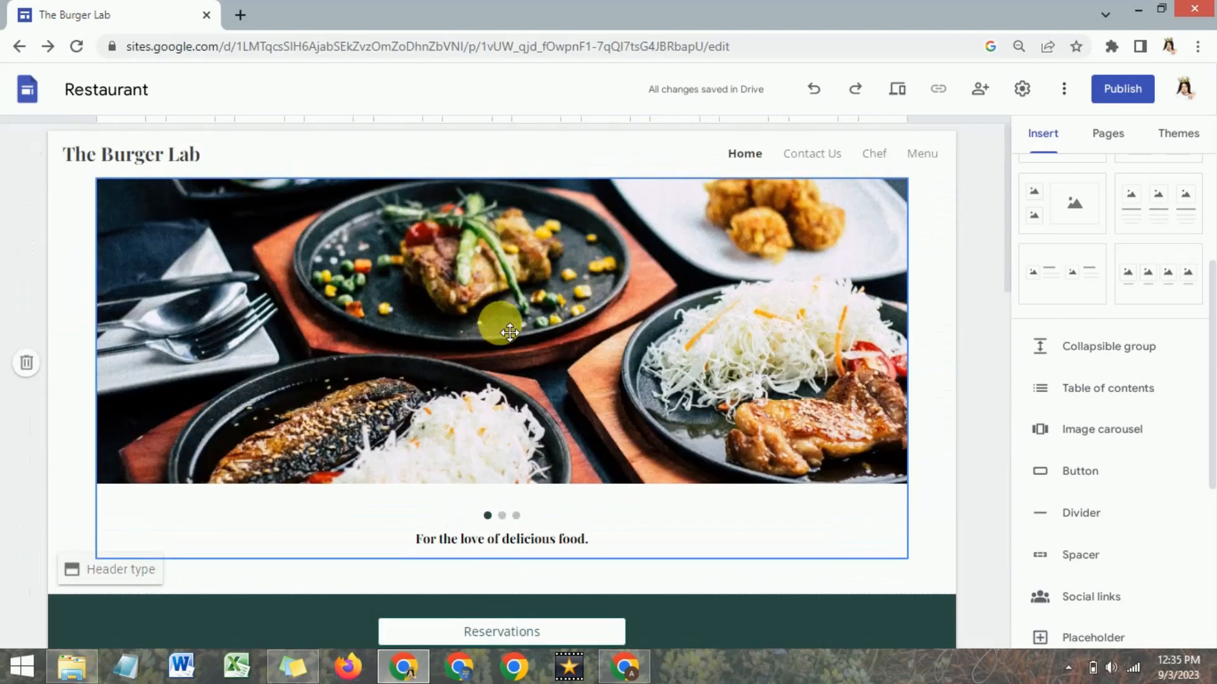
{"action": "scroll", "coordinate": [502, 301], "scroll_direction": "down", "scroll_amount": 4}
{"action": "scroll", "coordinate": [500, 328], "scroll_direction": "down", "scroll_amount": 10}
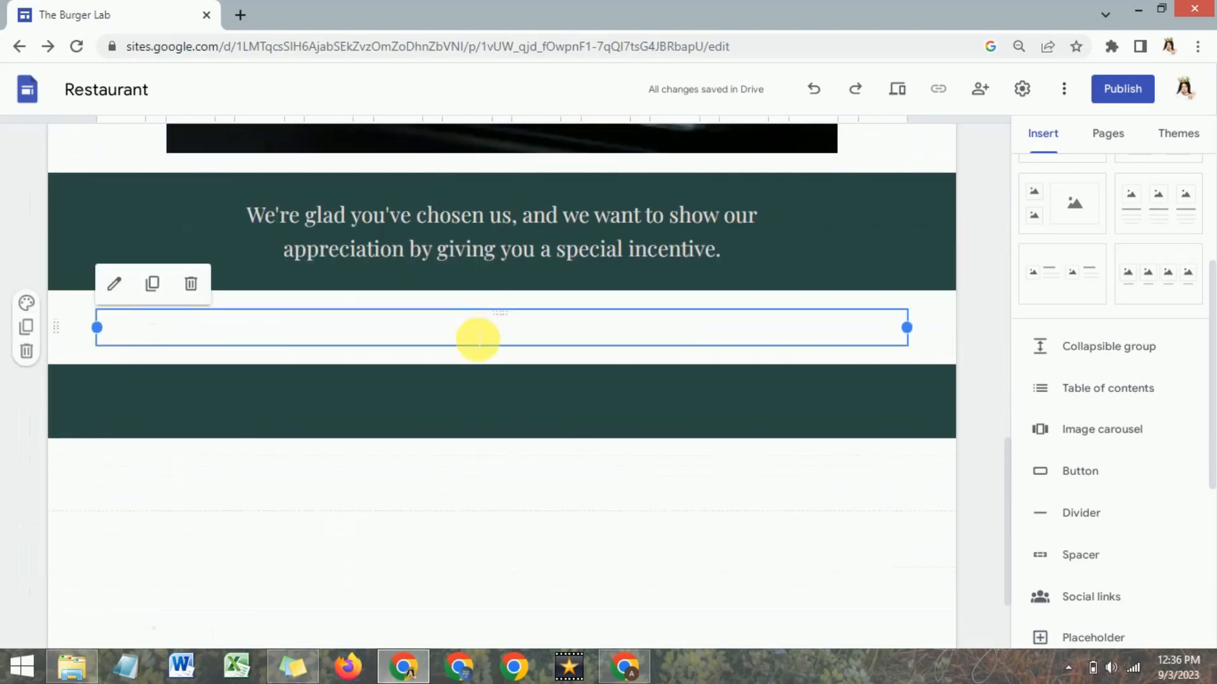
{"action": "scroll", "coordinate": [477, 340], "scroll_direction": "up", "scroll_amount": 14}
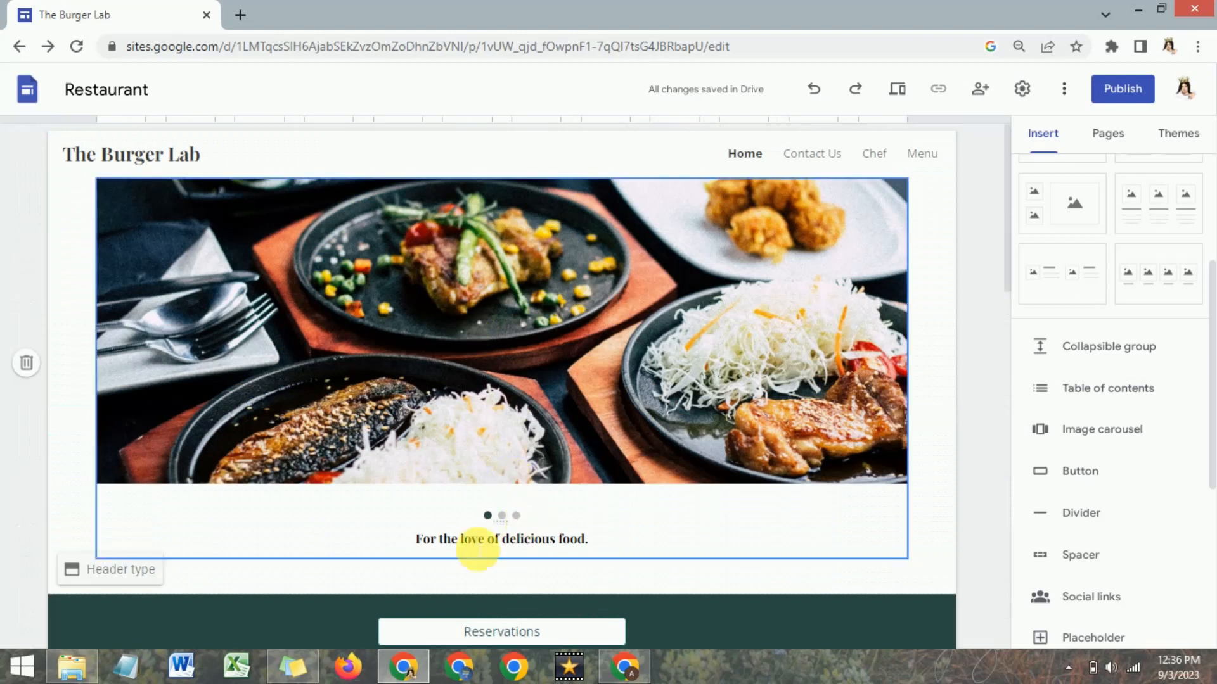
Switch to the Elfsight dashboard, start a new widget, search the catalog for "Restaurant" and choose the Restaurant Menu app.
{"action": "left_click", "coordinate": [628, 667]}
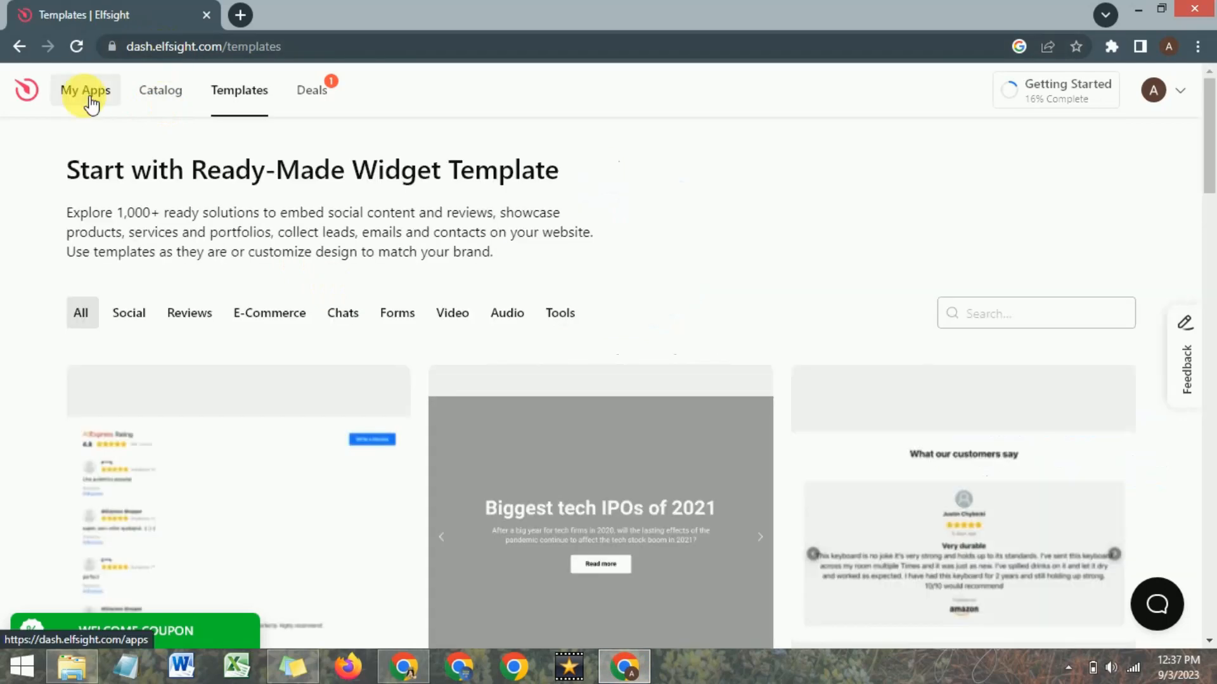
{"action": "left_click", "coordinate": [91, 102]}
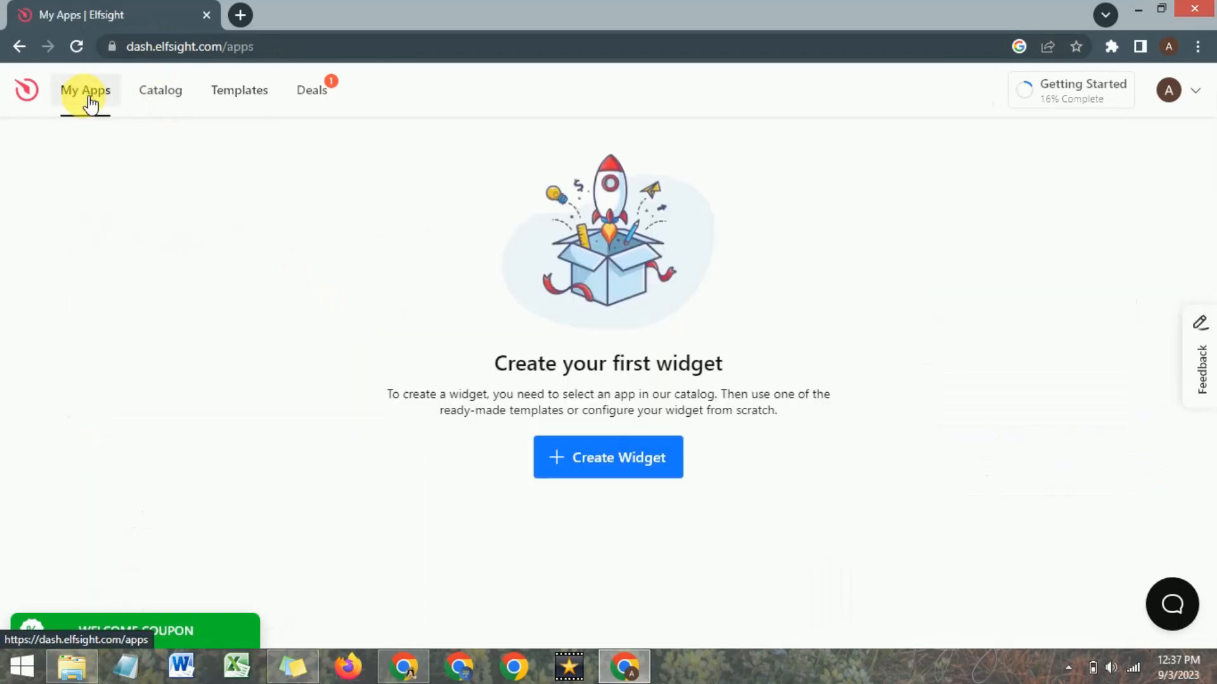
{"action": "left_click", "coordinate": [594, 465]}
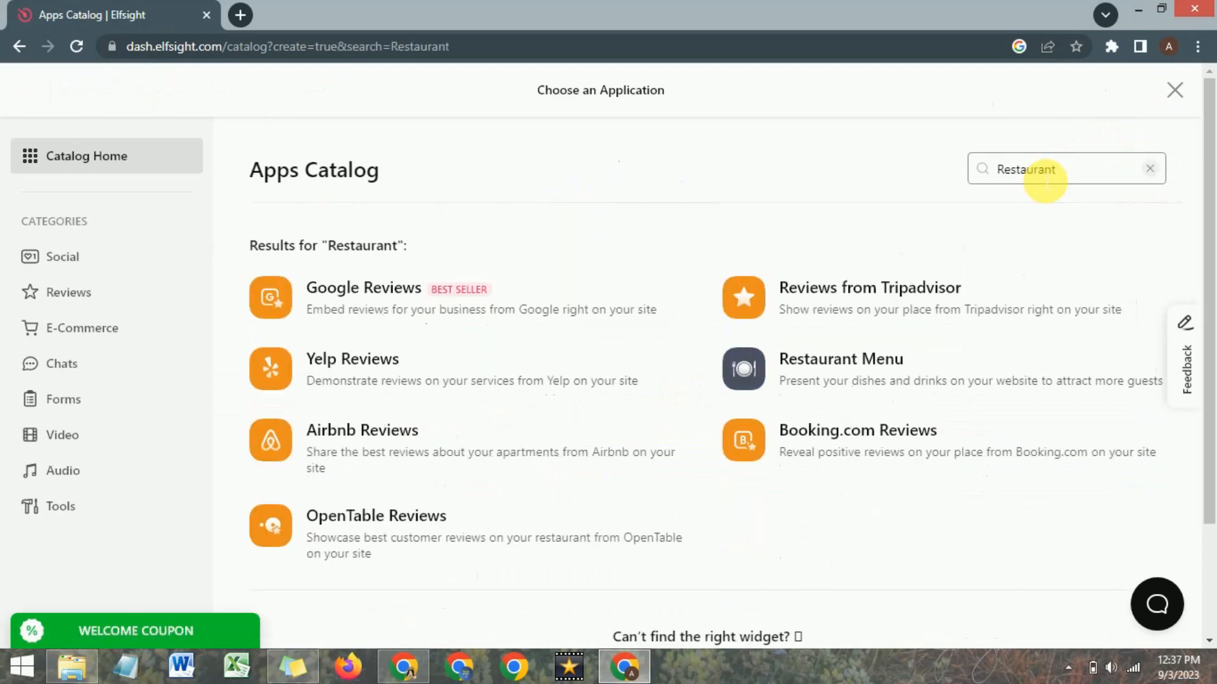
{"action": "left_click", "coordinate": [805, 381]}
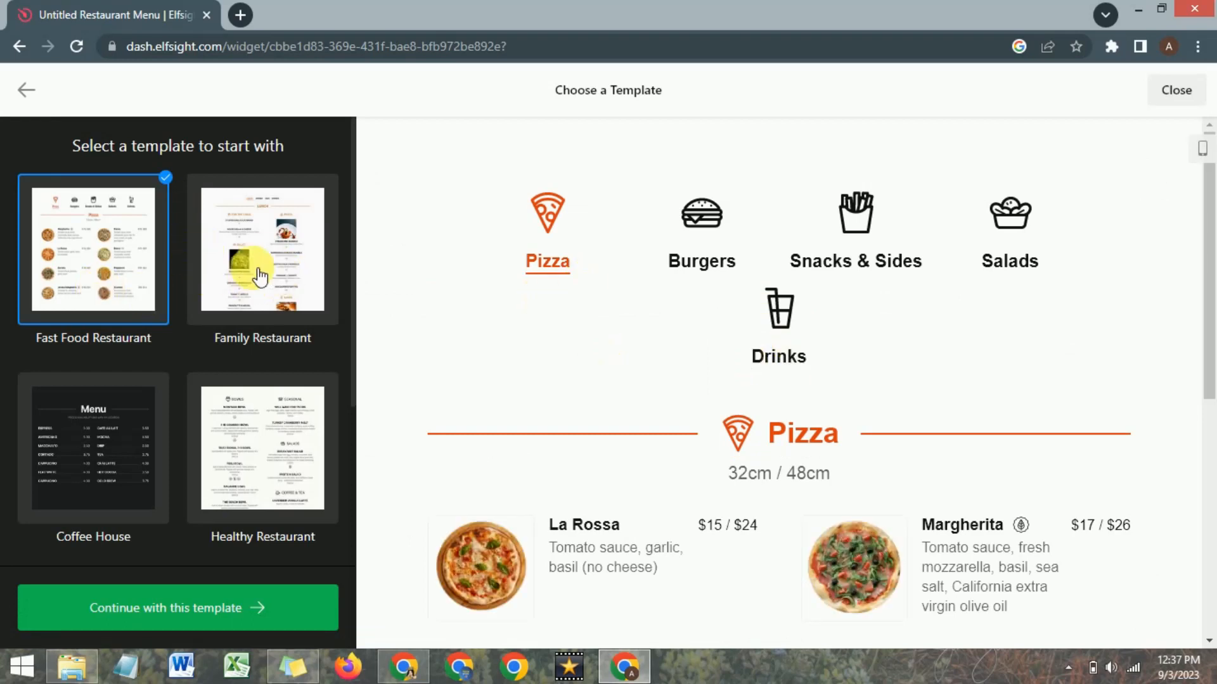
Preview the Family Restaurant menu template.
{"action": "left_click", "coordinate": [260, 277]}
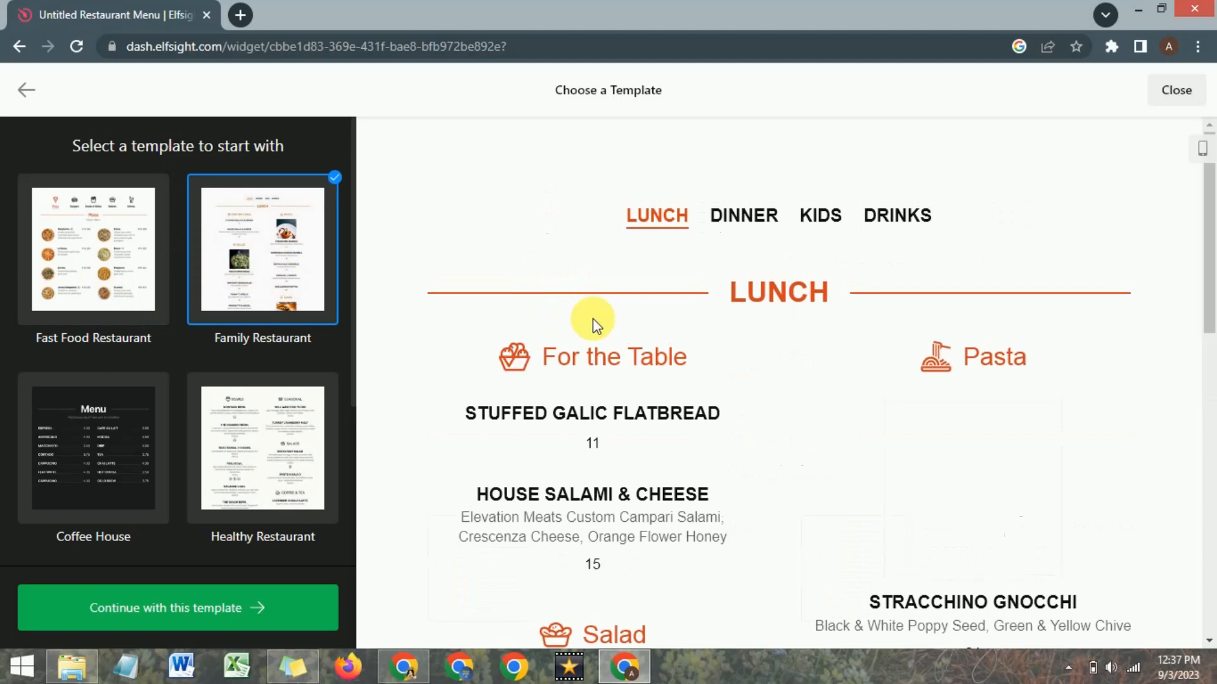
{"action": "scroll", "coordinate": [231, 429], "scroll_direction": "down", "scroll_amount": 3}
{"action": "scroll", "coordinate": [140, 437], "scroll_direction": "up", "scroll_amount": 3}
Select the Fast Food Restaurant template, check its Burgers, Snacks & Sides and Salads menus, and continue with it.
{"action": "left_click", "coordinate": [83, 253]}
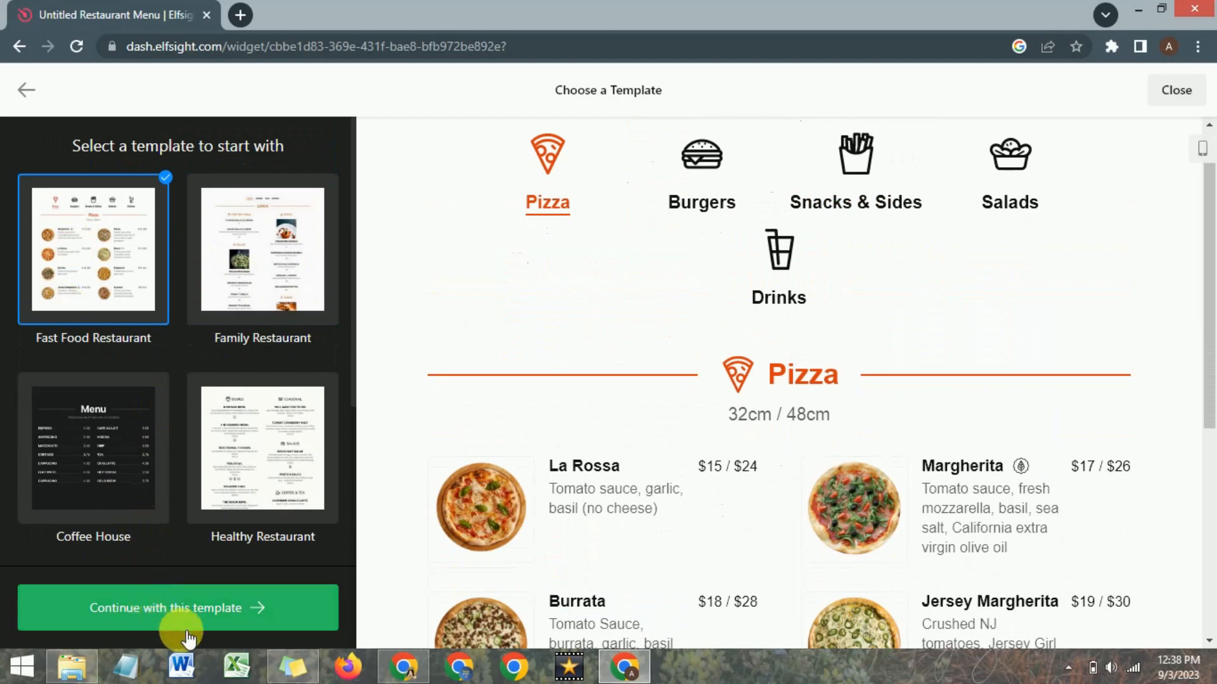
{"action": "left_click", "coordinate": [704, 203]}
{"action": "left_click", "coordinate": [824, 206]}
{"action": "left_click", "coordinate": [1011, 204]}
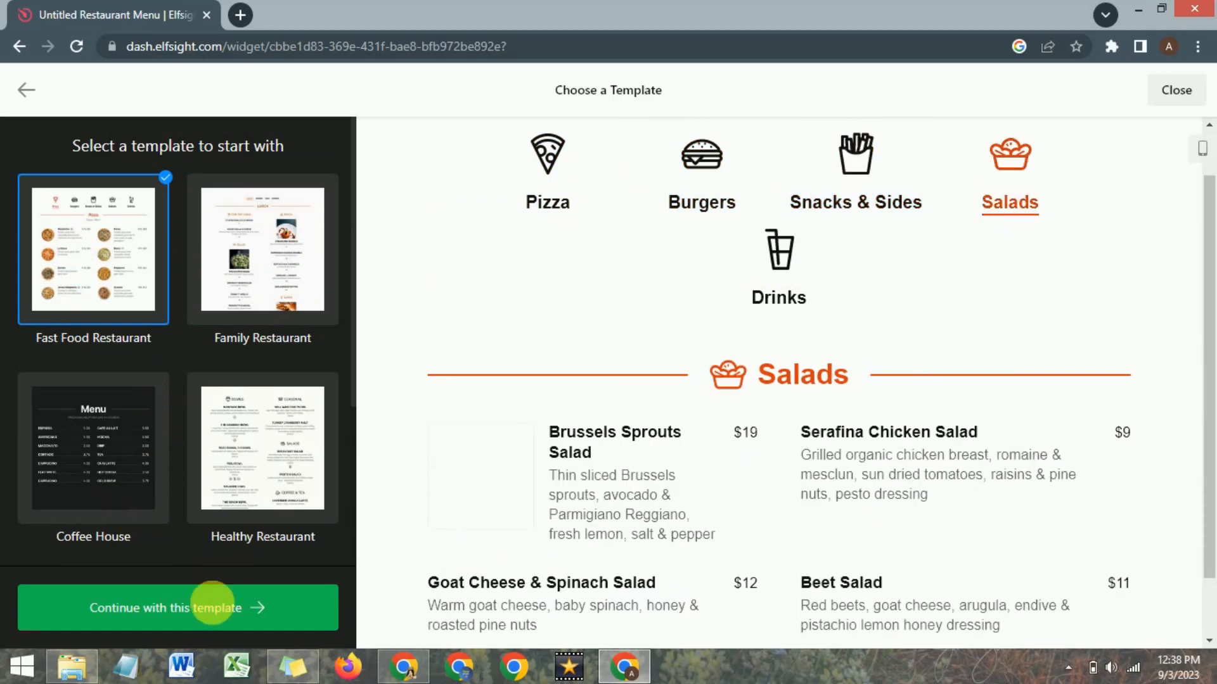
{"action": "left_click", "coordinate": [170, 612]}
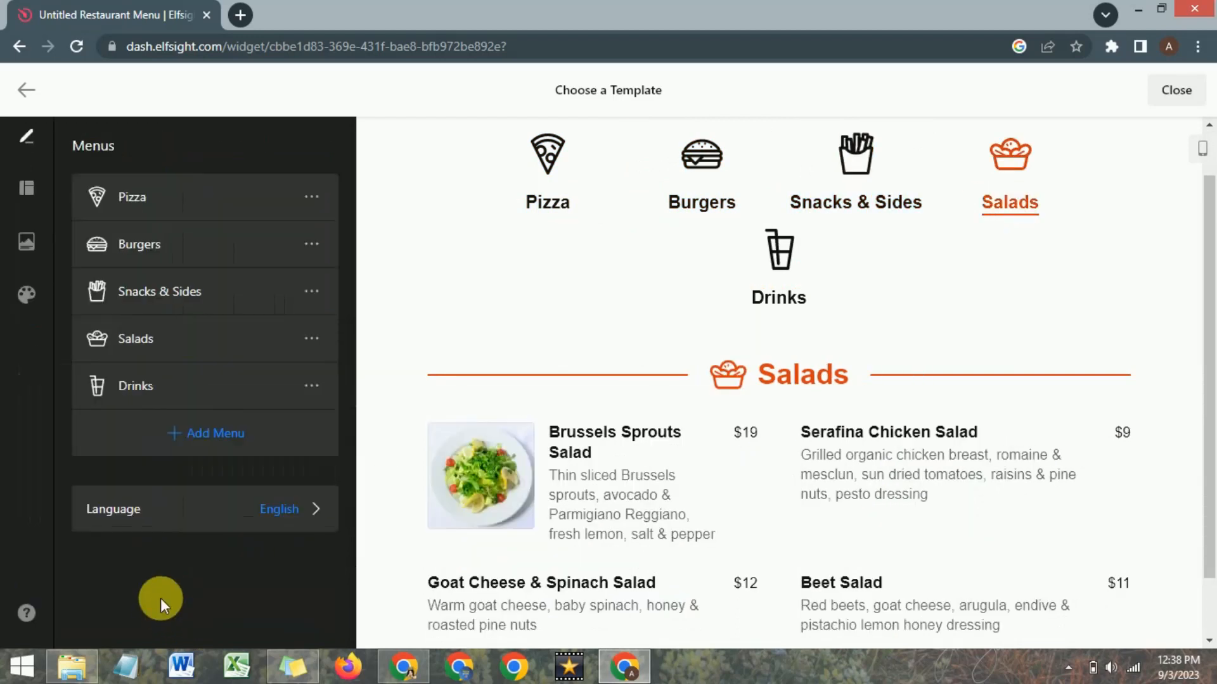
Open the La Rossa item of the Pizza menu for editing and show the Pizza menu in the preview.
{"action": "left_click", "coordinate": [312, 197]}
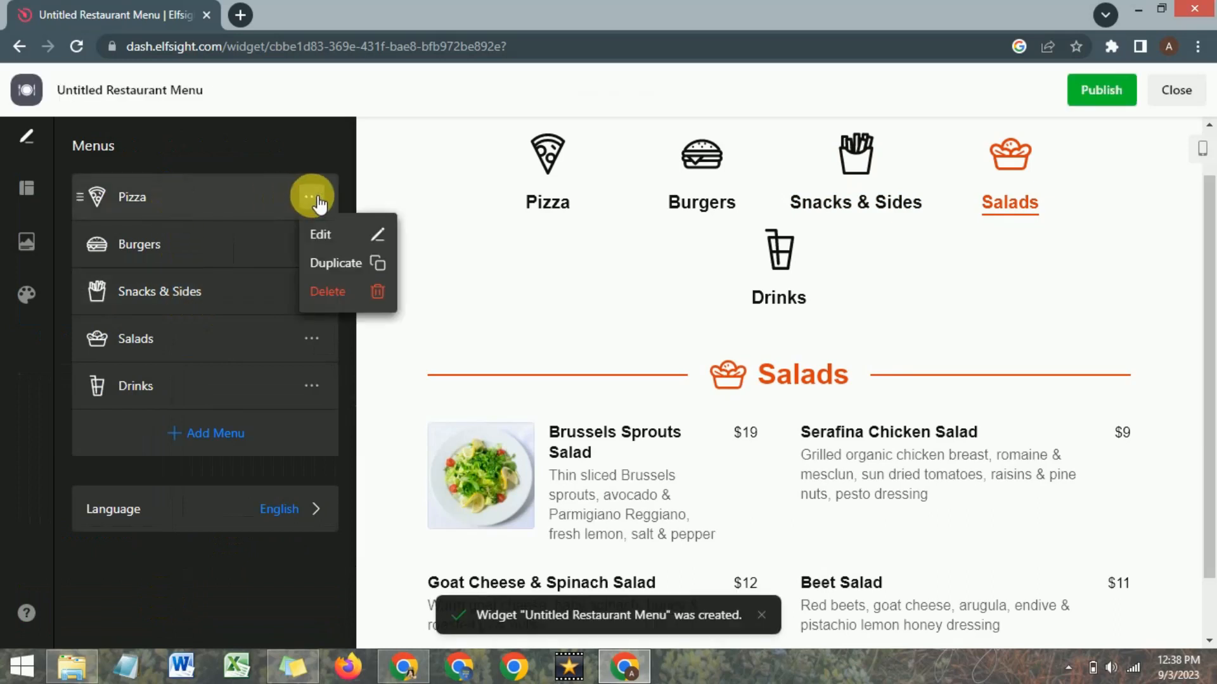
{"action": "left_click", "coordinate": [326, 241]}
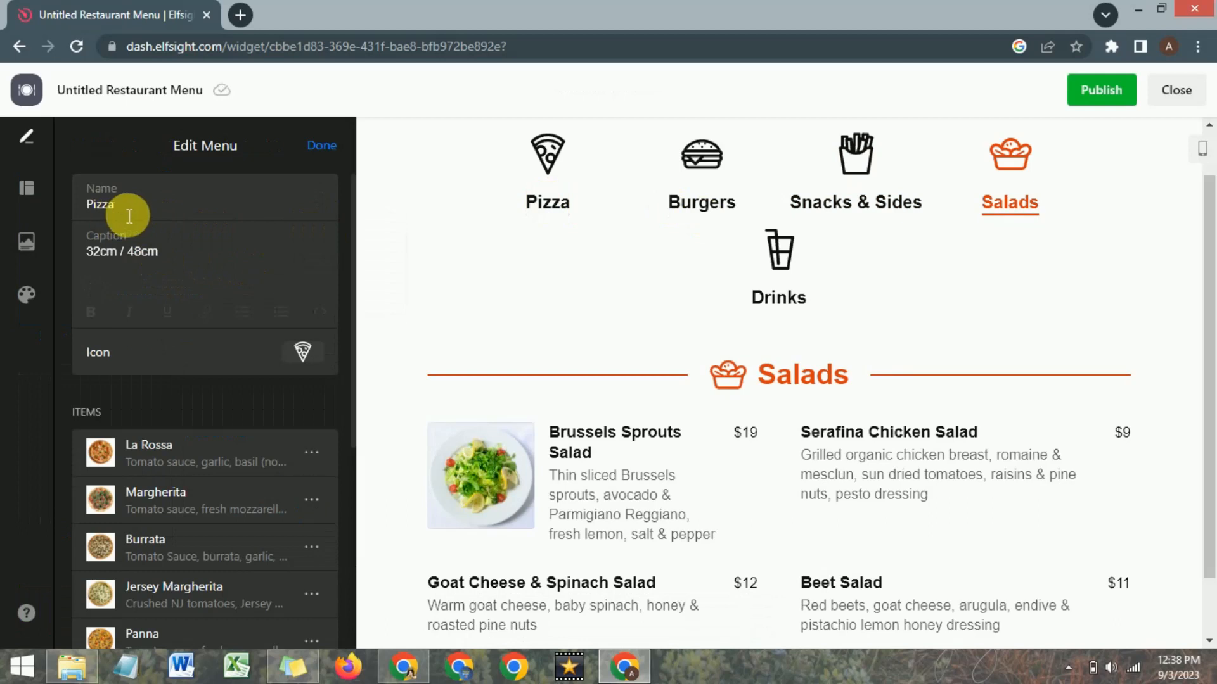
{"action": "left_click", "coordinate": [311, 452]}
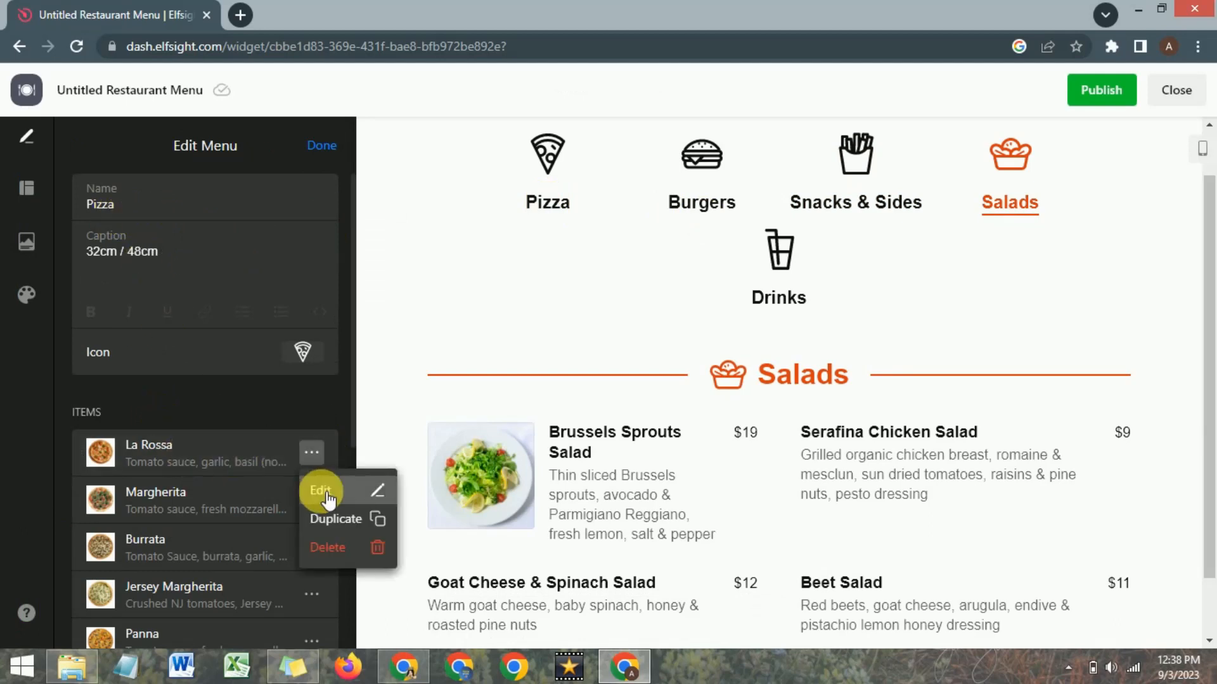
{"action": "left_click", "coordinate": [320, 490]}
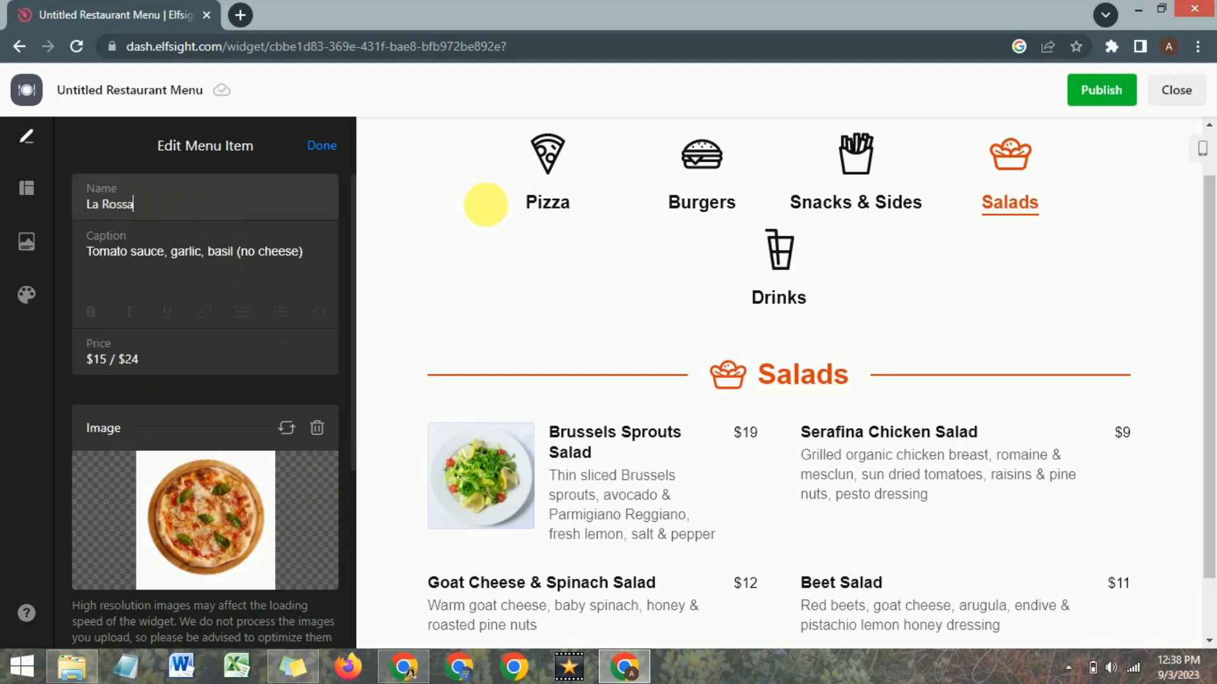
{"action": "left_click", "coordinate": [560, 211]}
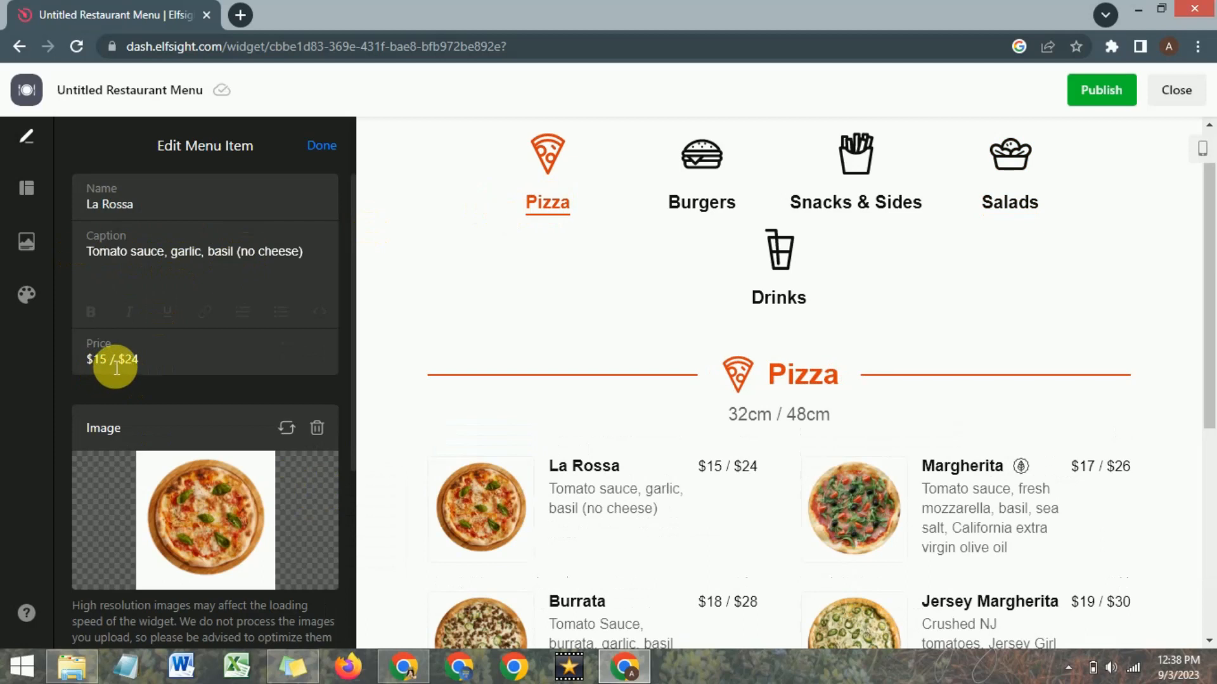
{"action": "left_click_drag", "start_coordinate": [117, 368], "coordinate": [98, 372]}
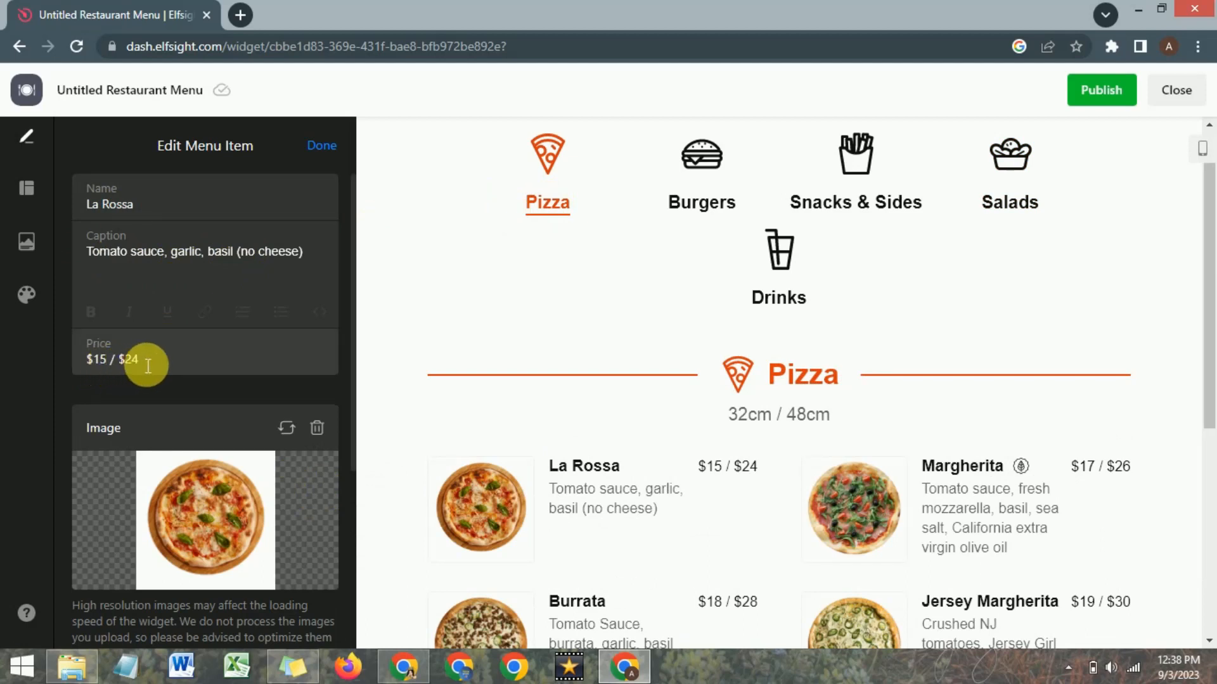
Examine the La Rossa item's price, image and badge settings and the Pizza menu's item list, and return to the list of menus.
{"action": "scroll", "coordinate": [121, 355], "scroll_direction": "down", "scroll_amount": 1}
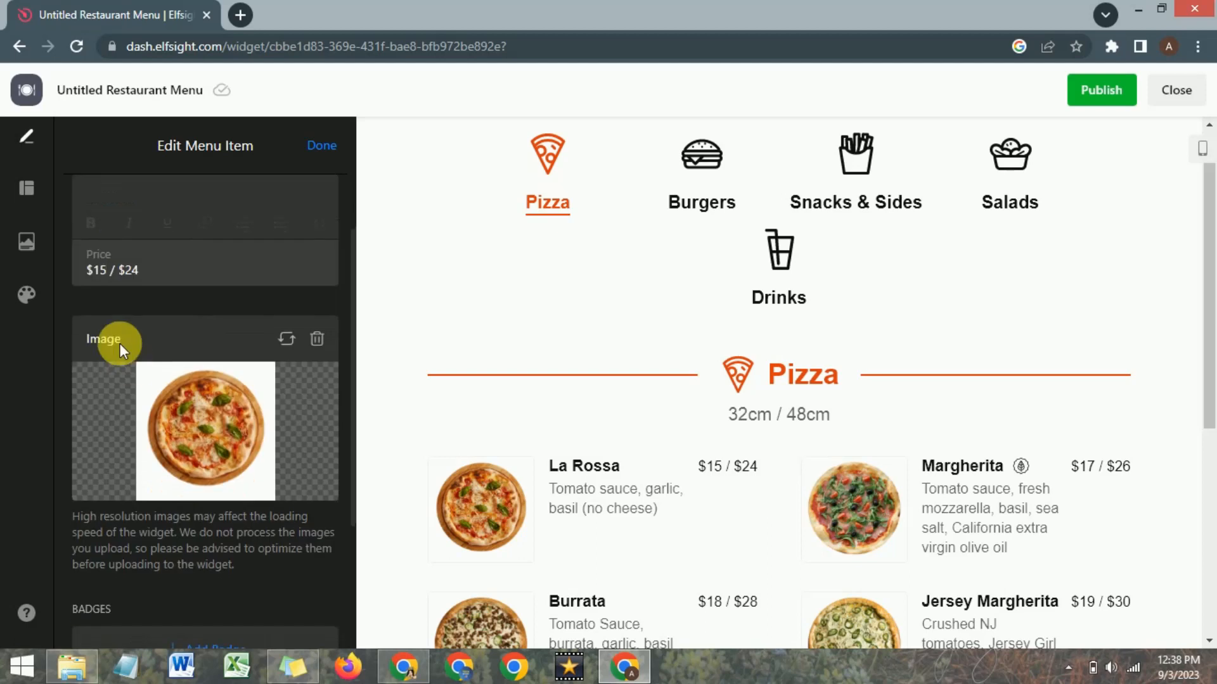
{"action": "scroll", "coordinate": [206, 430], "scroll_direction": "down", "scroll_amount": 1}
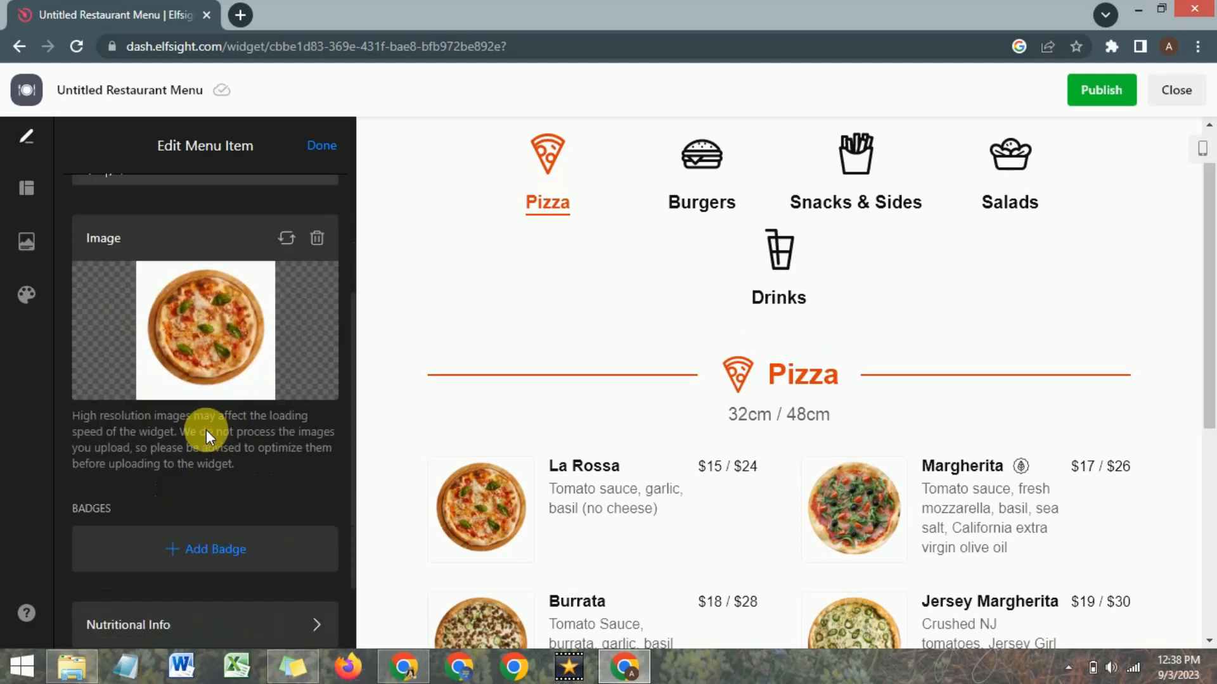
{"action": "scroll", "coordinate": [234, 474], "scroll_direction": "down", "scroll_amount": 2}
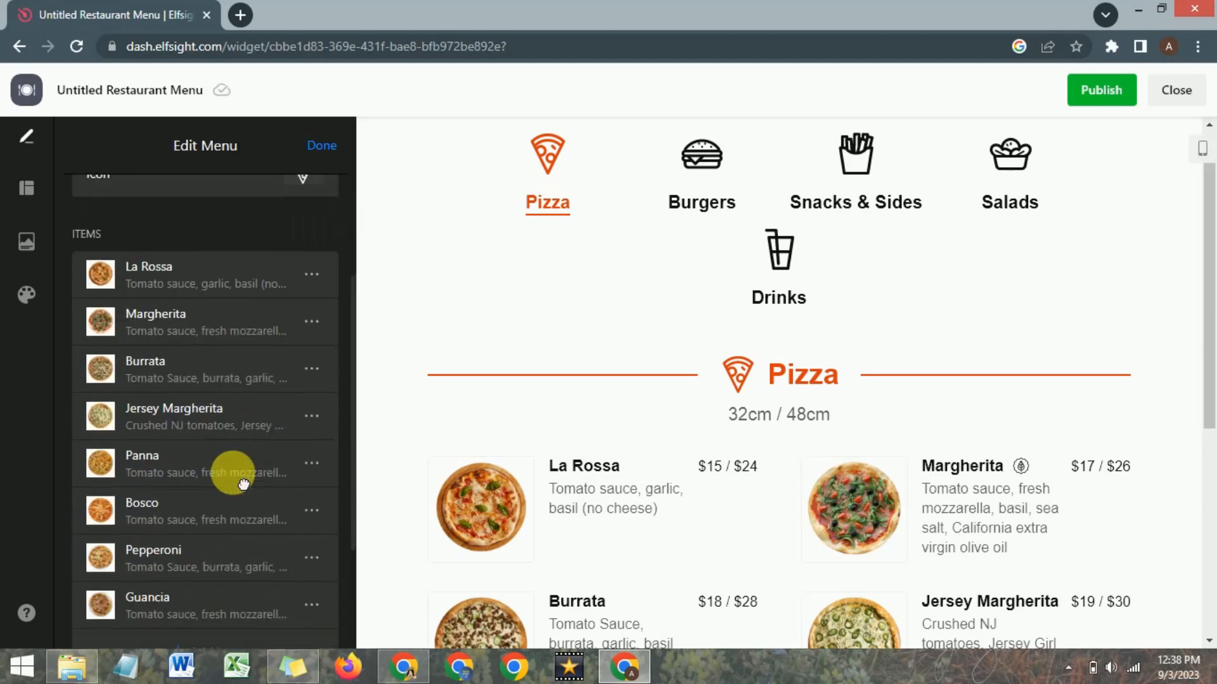
{"action": "scroll", "coordinate": [243, 485], "scroll_direction": "down", "scroll_amount": 1}
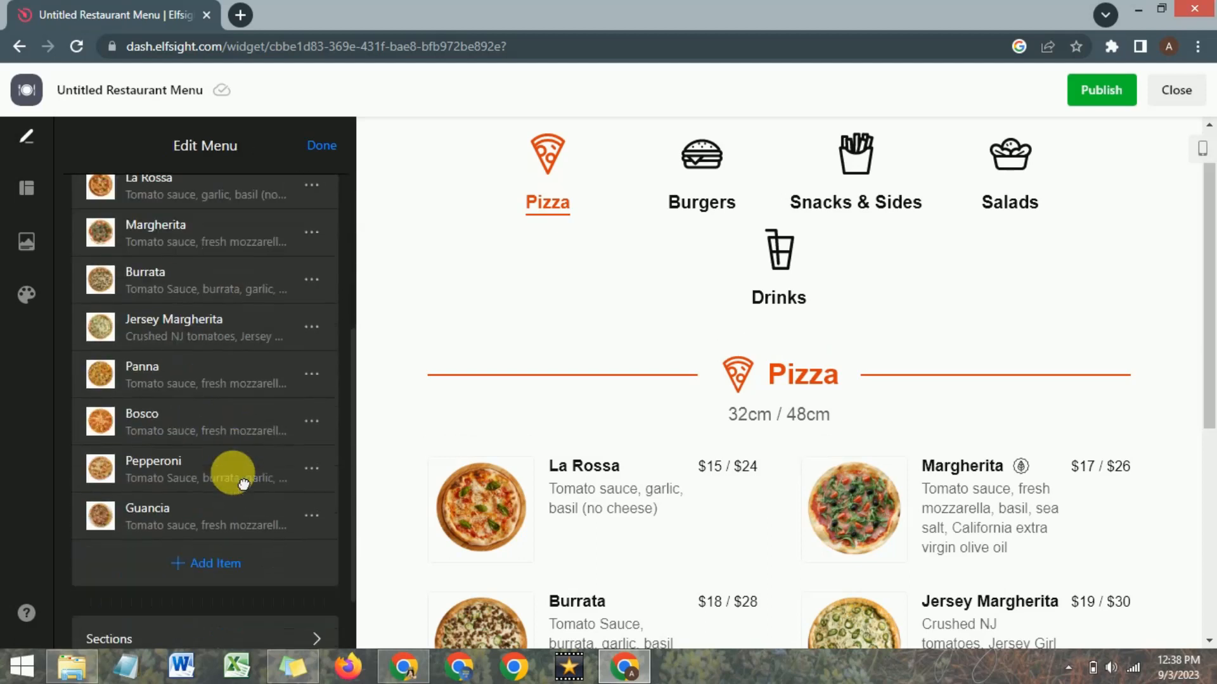
{"action": "scroll", "coordinate": [243, 485], "scroll_direction": "up", "scroll_amount": 1}
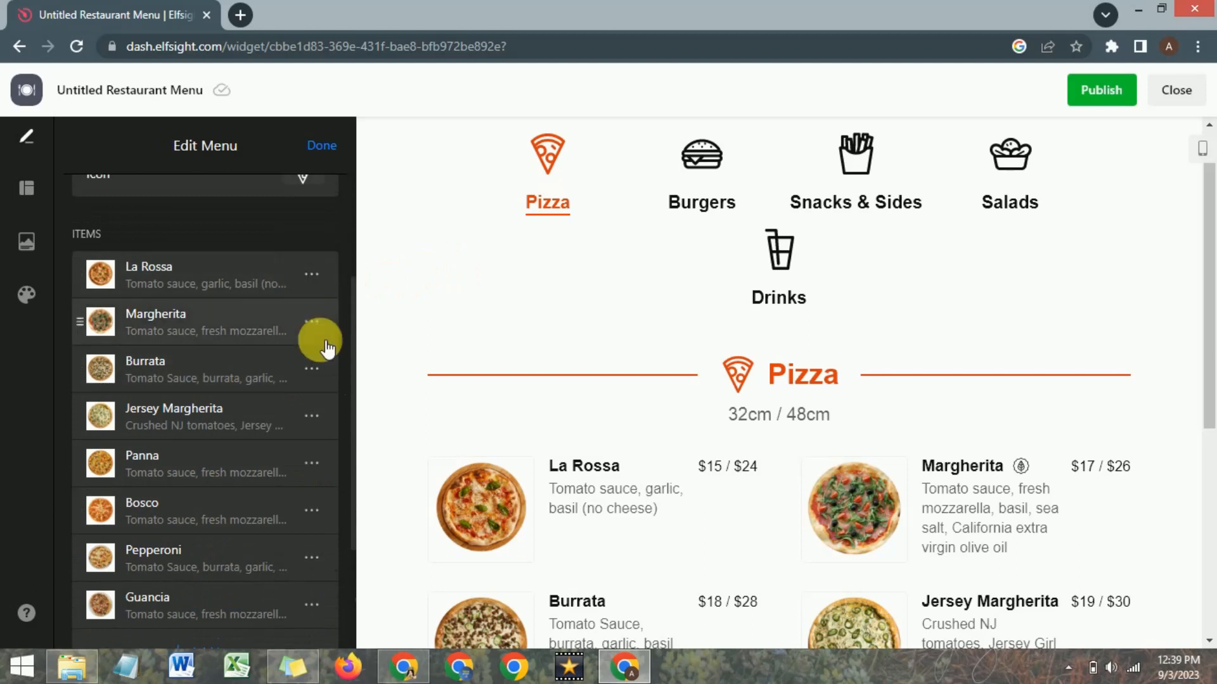
{"action": "scroll", "coordinate": [325, 346], "scroll_direction": "up", "scroll_amount": 1}
{"action": "scroll", "coordinate": [324, 345], "scroll_direction": "up", "scroll_amount": 3}
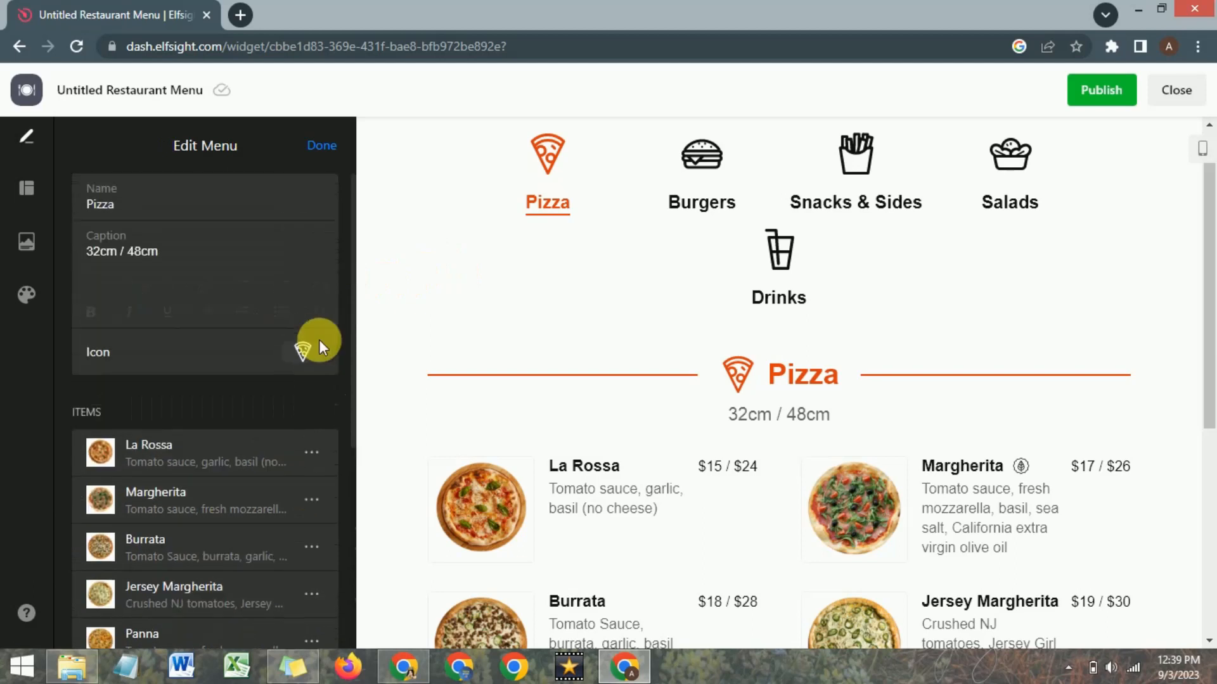
{"action": "left_click", "coordinate": [321, 146]}
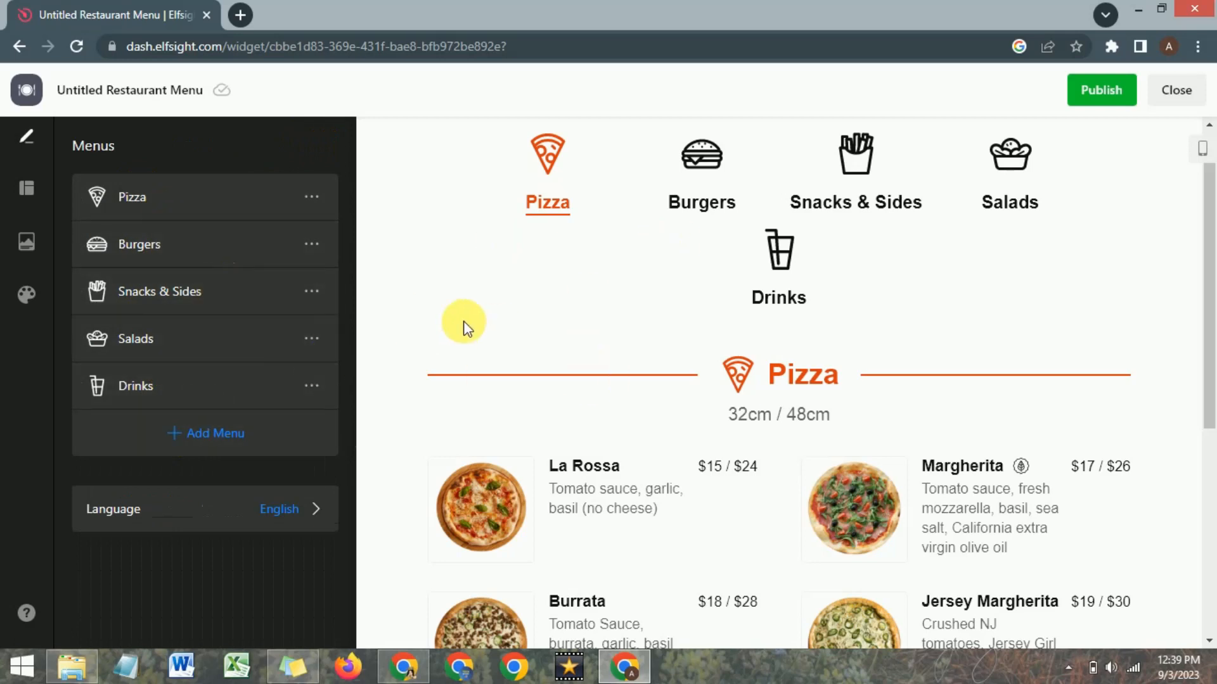
Publish the restaurant menu widget on the free Lite plan and copy its embed code.
{"action": "left_click", "coordinate": [1101, 95]}
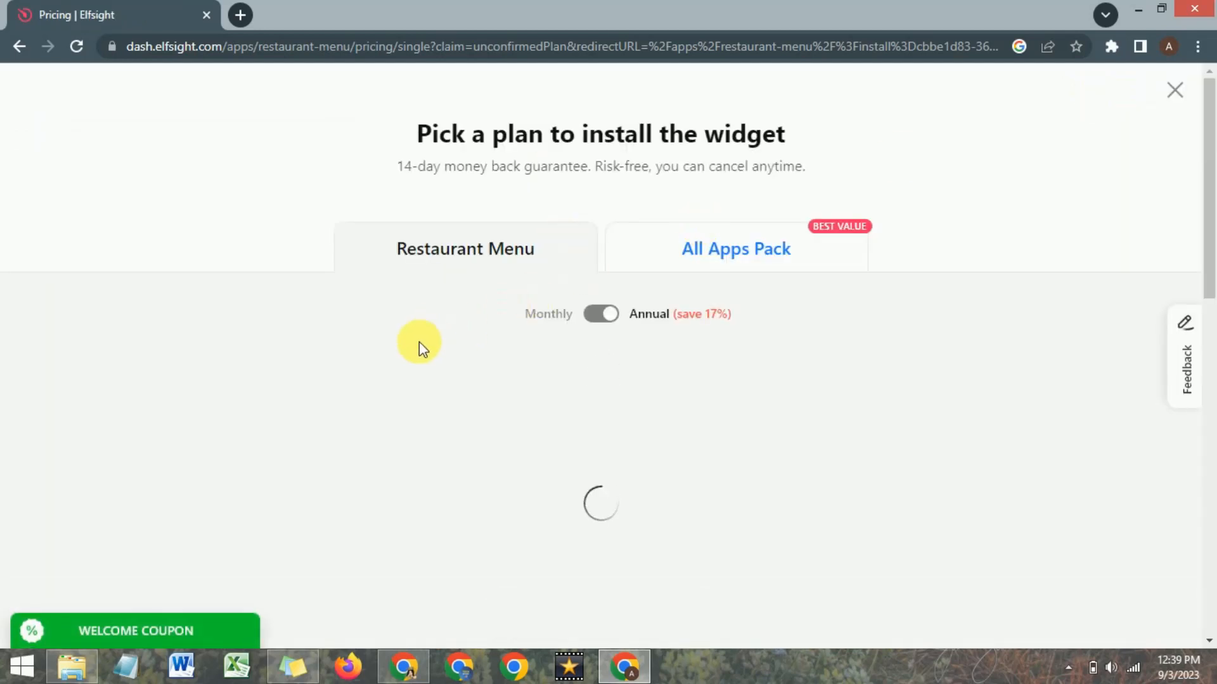
{"action": "scroll", "coordinate": [339, 302], "scroll_direction": "down", "scroll_amount": 2}
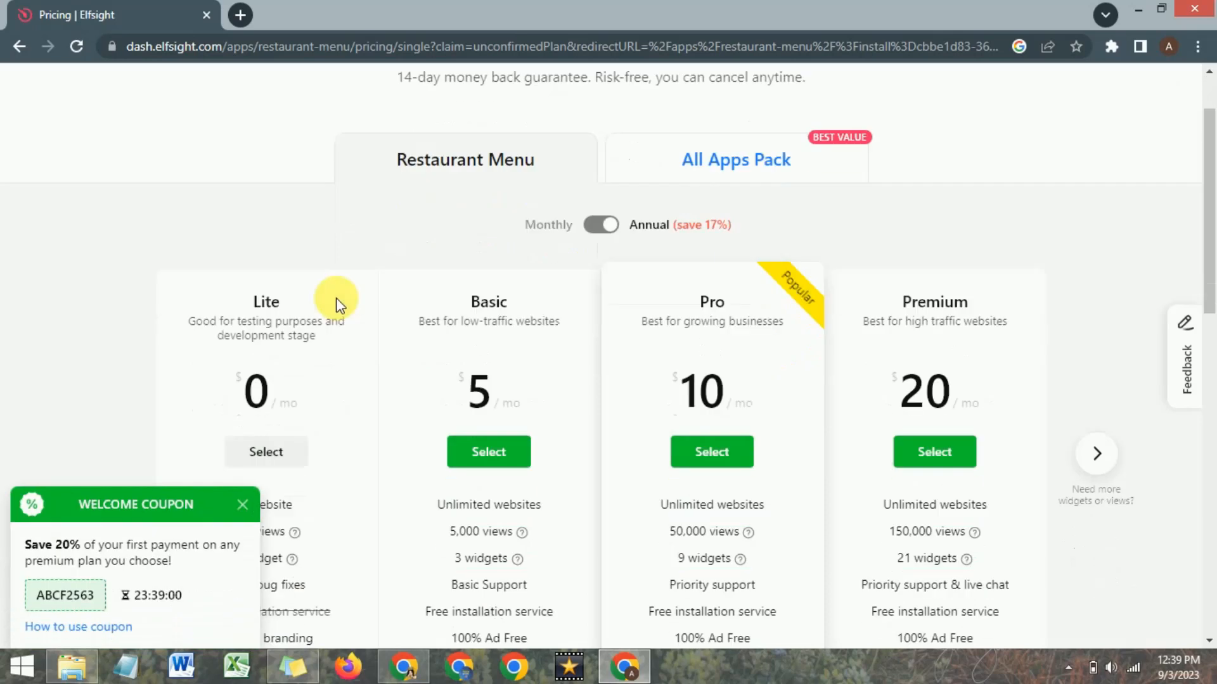
{"action": "scroll", "coordinate": [336, 304], "scroll_direction": "down", "scroll_amount": 1}
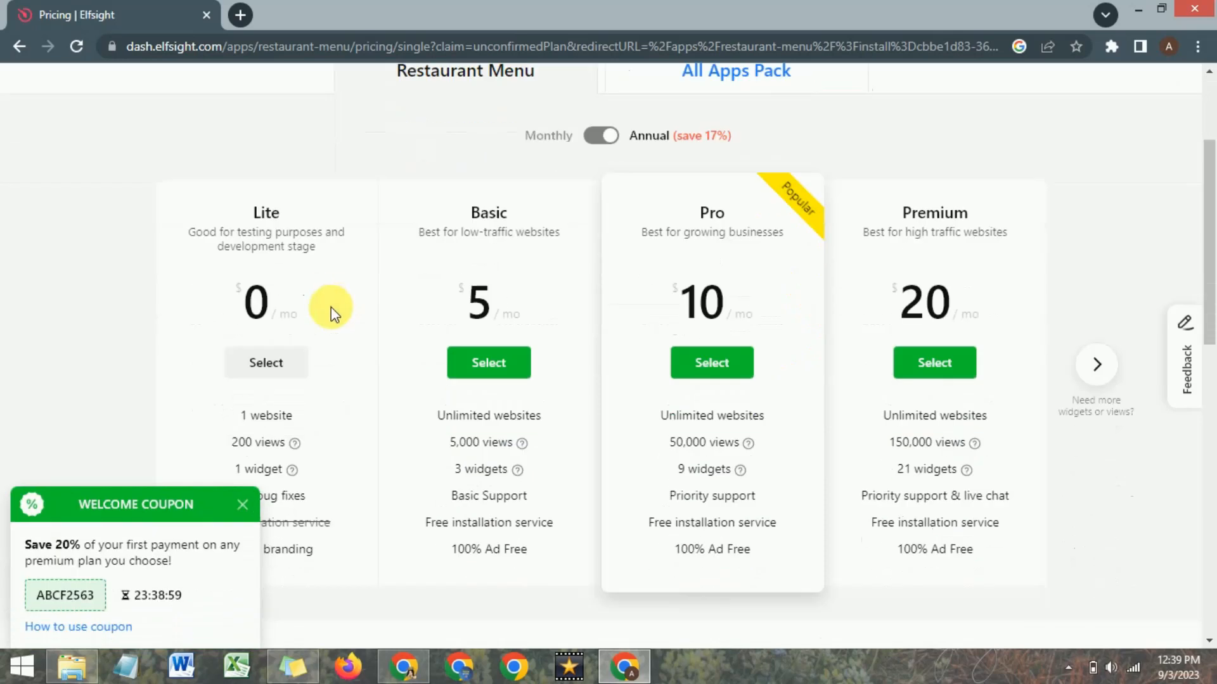
{"action": "left_click", "coordinate": [248, 513]}
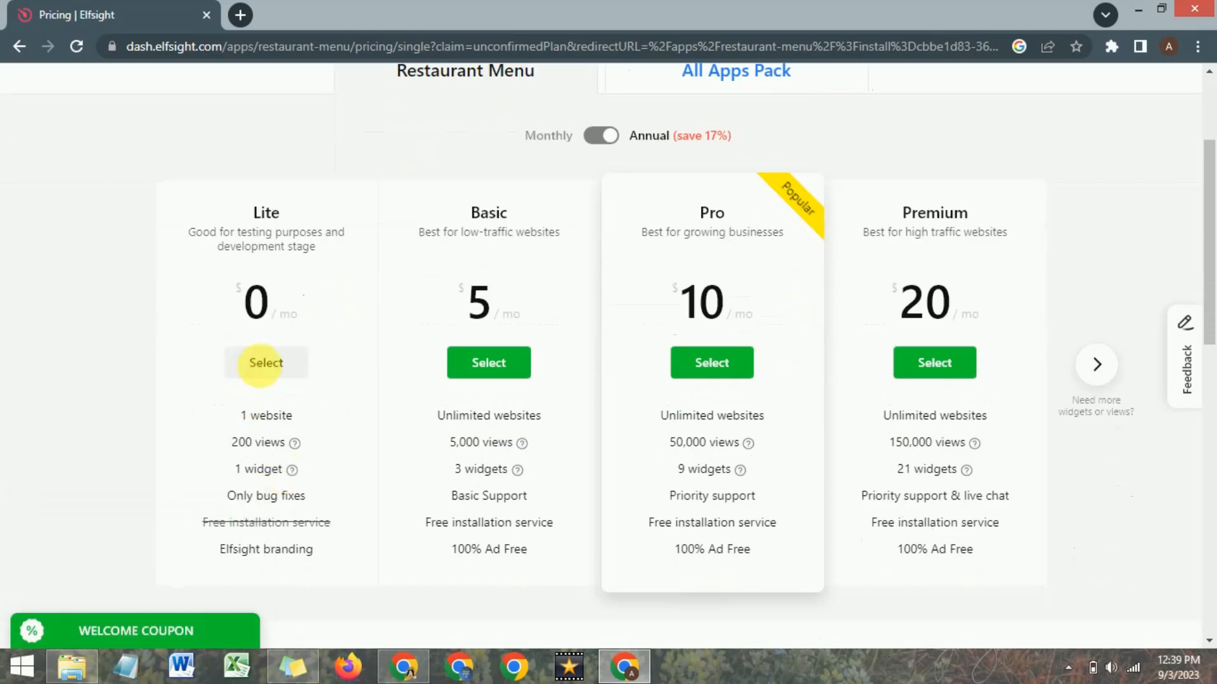
{"action": "left_click", "coordinate": [265, 365]}
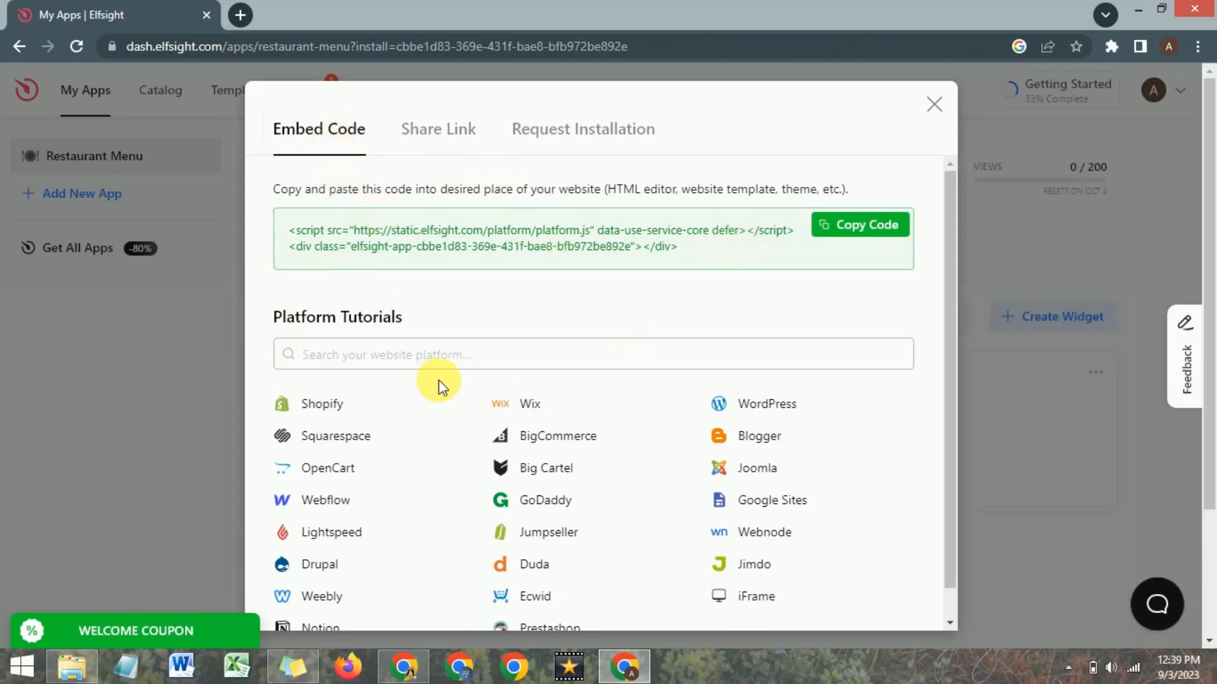
{"action": "left_click", "coordinate": [856, 235]}
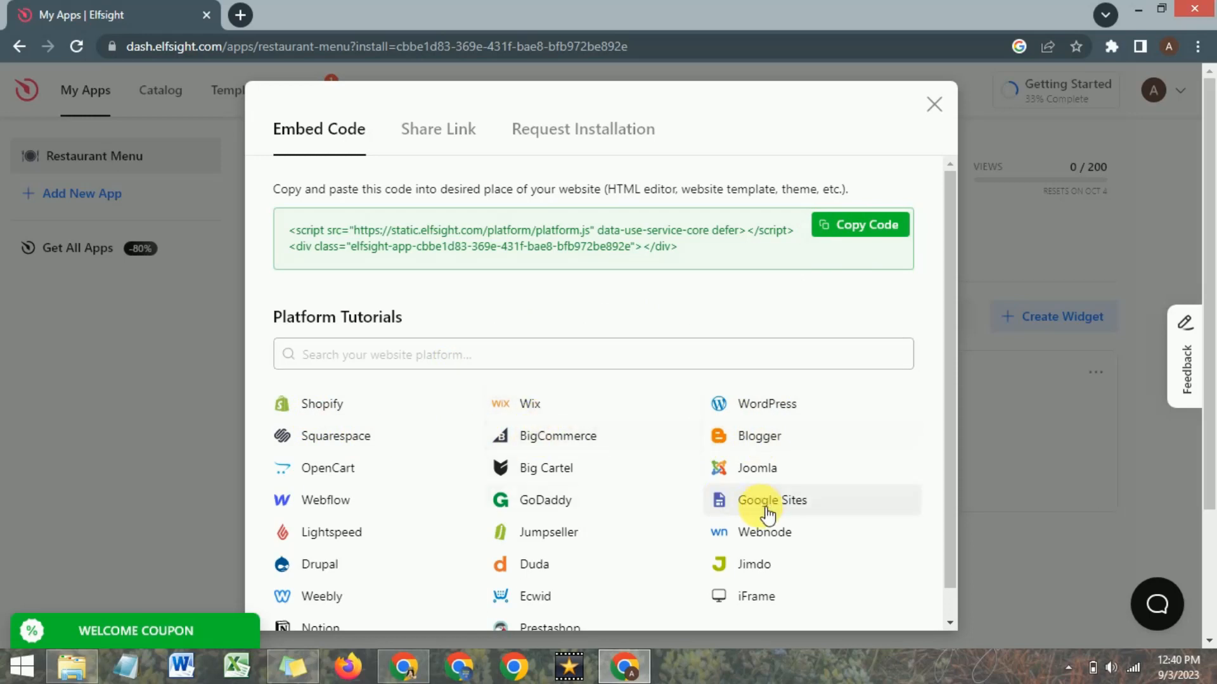
{"action": "left_click", "coordinate": [879, 228]}
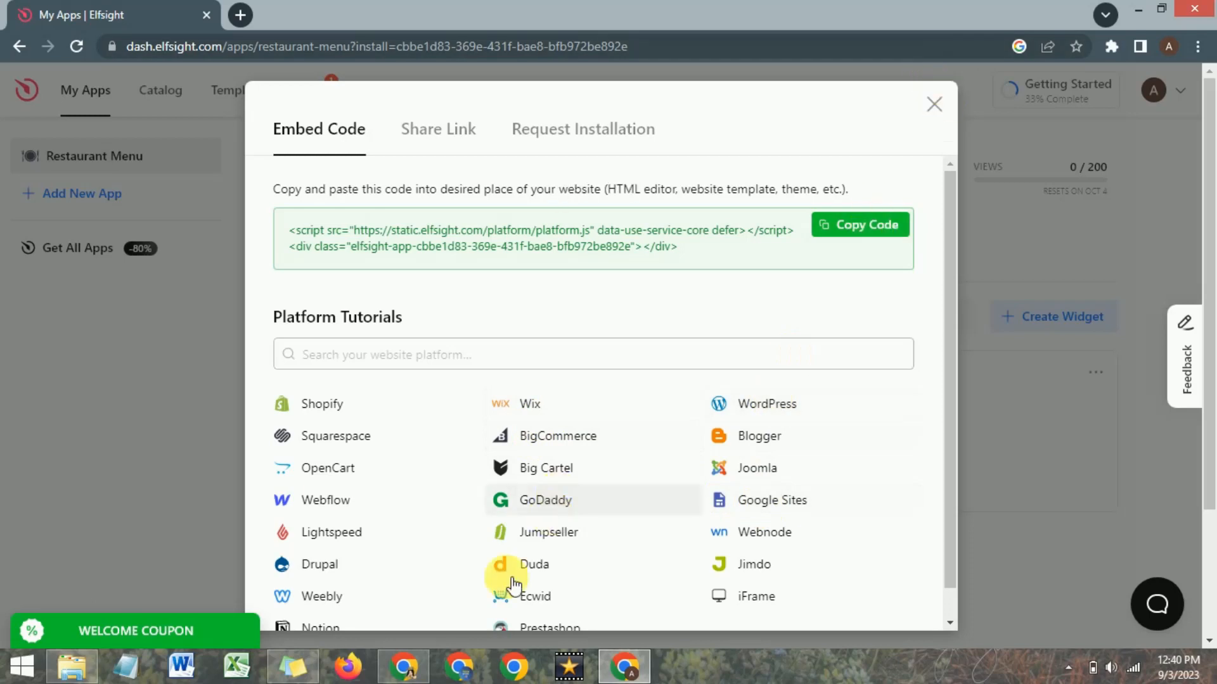
Switch to the Google Sites editor and embed the copied widget code in the empty section below the "We're glad you've chosen us" text.
{"action": "left_click", "coordinate": [404, 670]}
{"action": "left_click", "coordinate": [328, 379]}
{"action": "scroll", "coordinate": [328, 379], "scroll_direction": "down", "scroll_amount": 4}
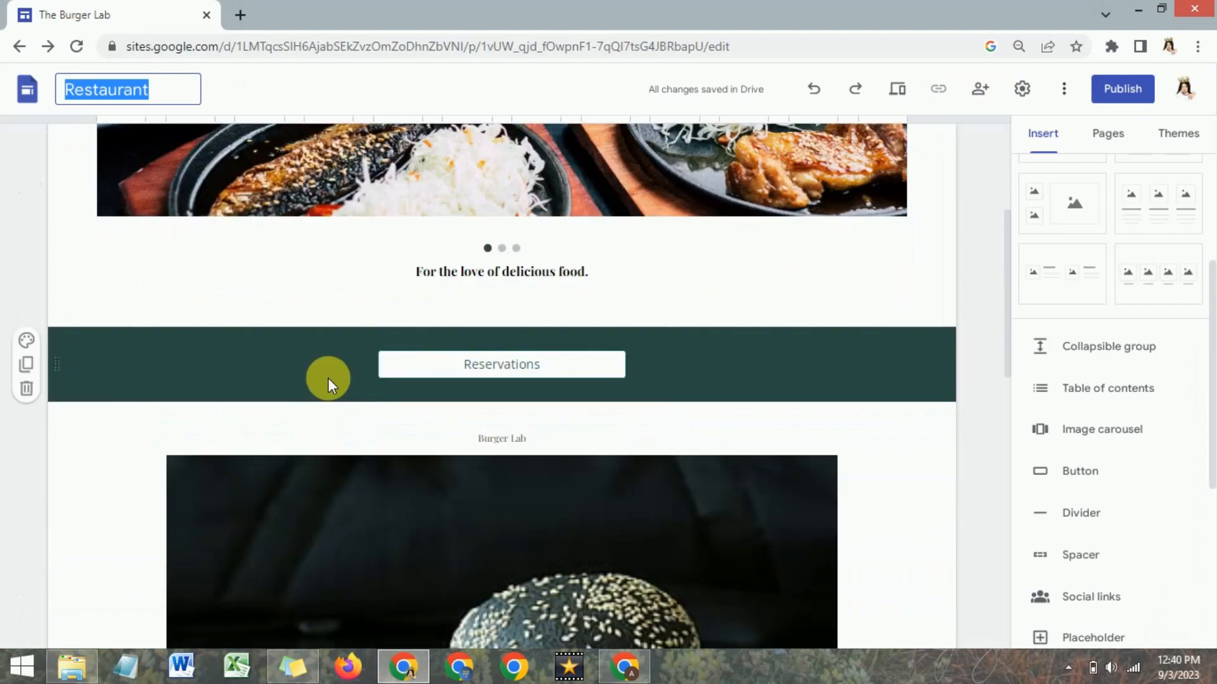
{"action": "scroll", "coordinate": [328, 379], "scroll_direction": "down", "scroll_amount": 10}
{"action": "left_click", "coordinate": [508, 409]}
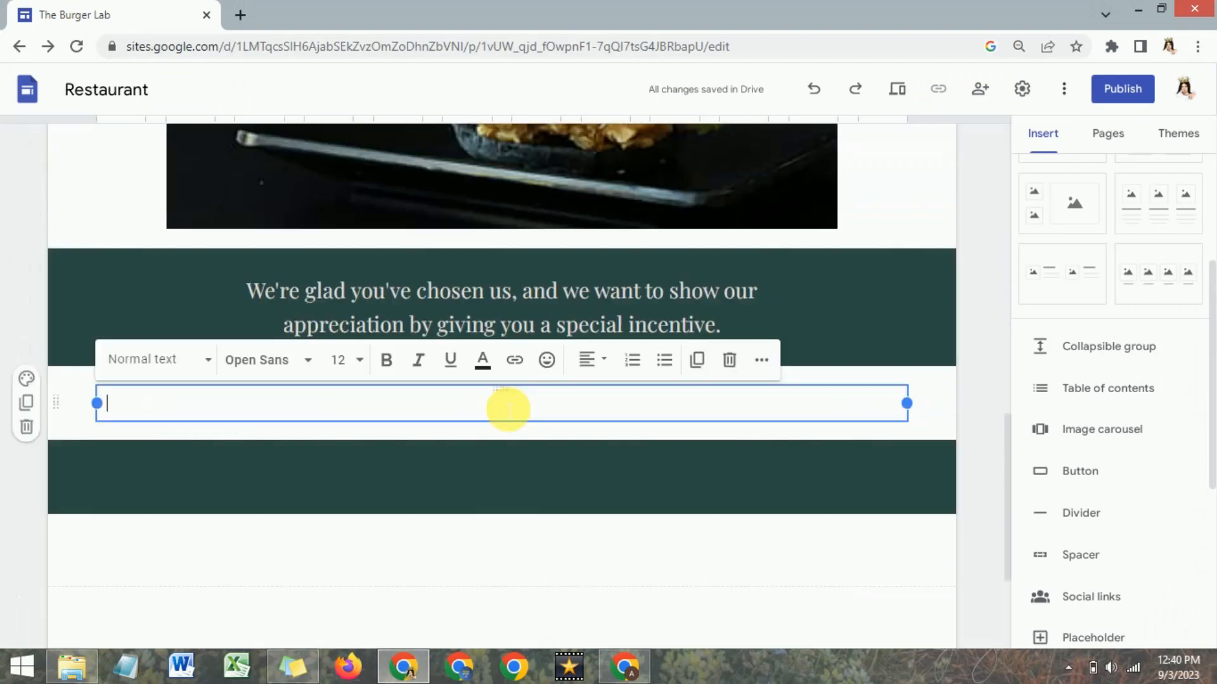
{"action": "double_click", "coordinate": [492, 427]}
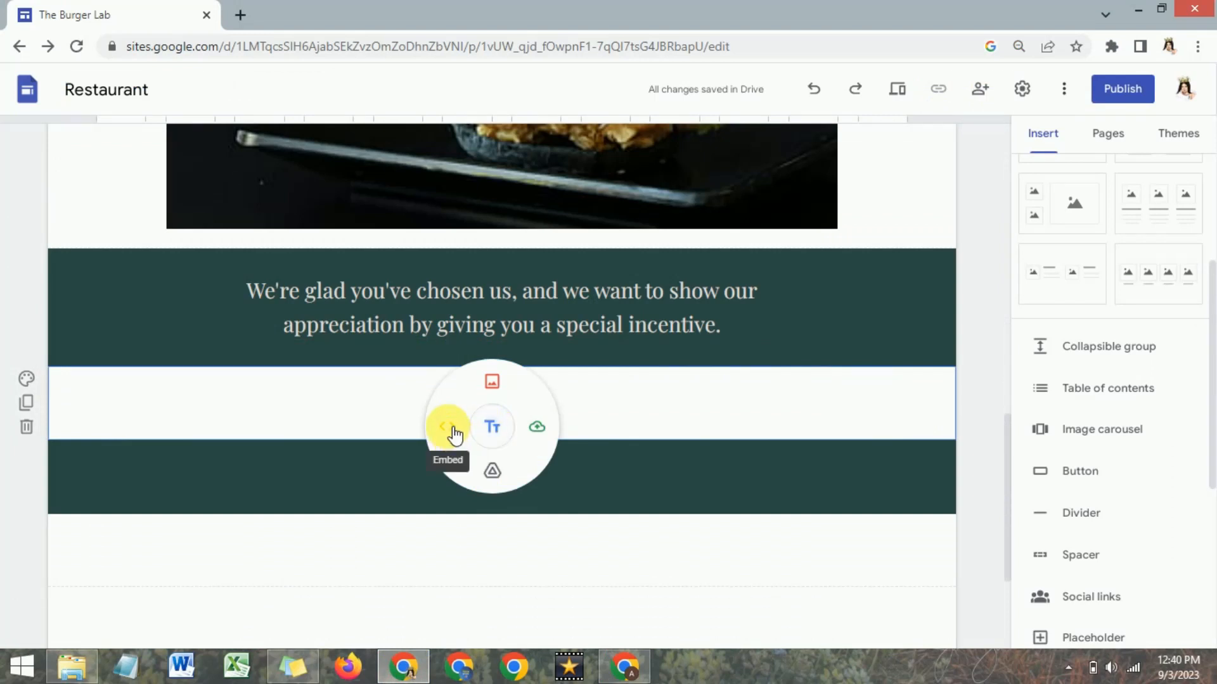
{"action": "left_click", "coordinate": [447, 426]}
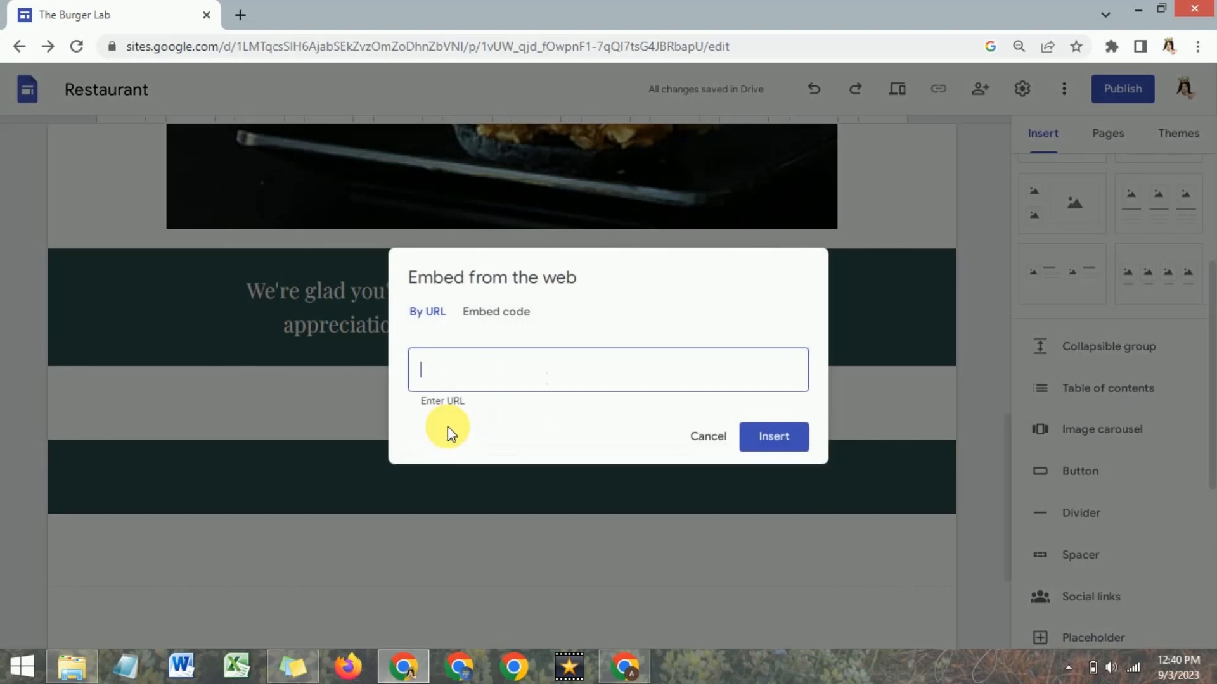
{"action": "left_click", "coordinate": [501, 317]}
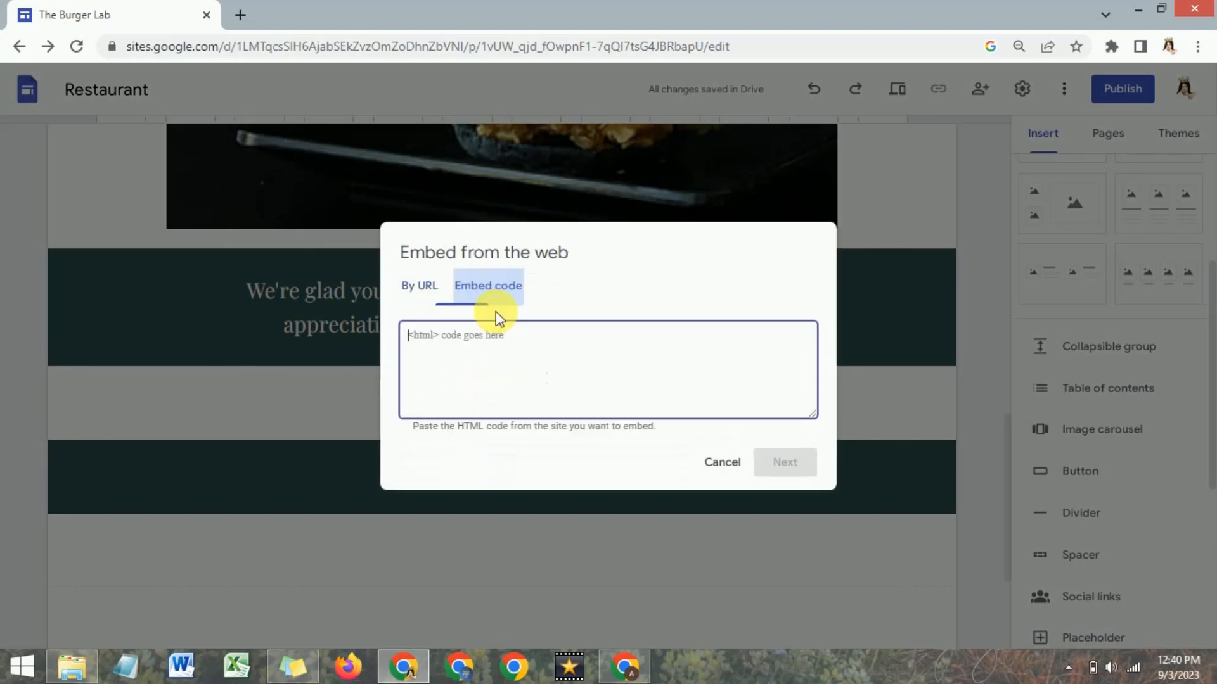
{"action": "right_click", "coordinate": [487, 344]}
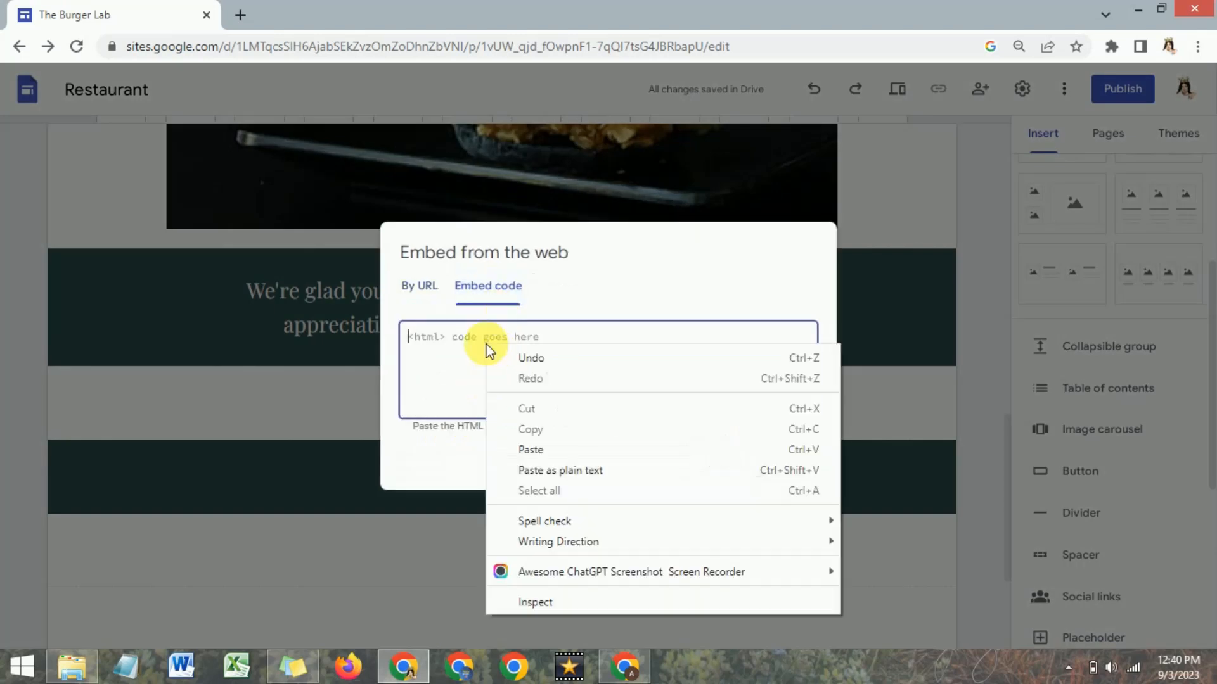
{"action": "left_click", "coordinate": [530, 450]}
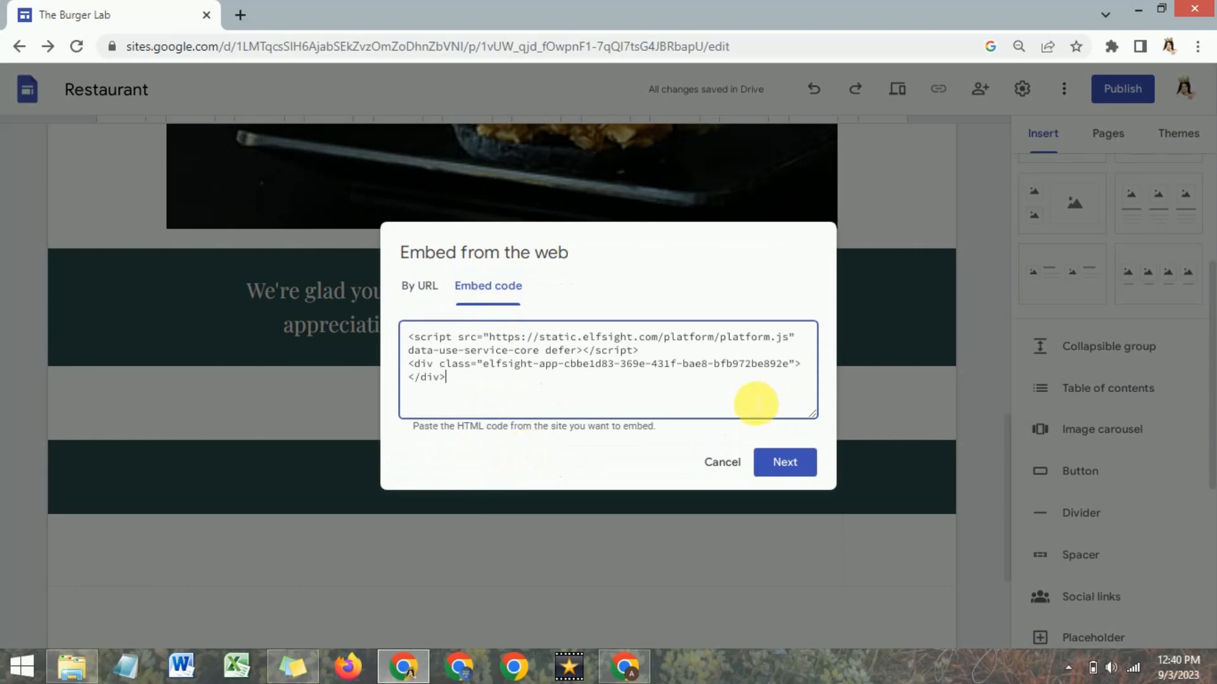
{"action": "left_click", "coordinate": [785, 464]}
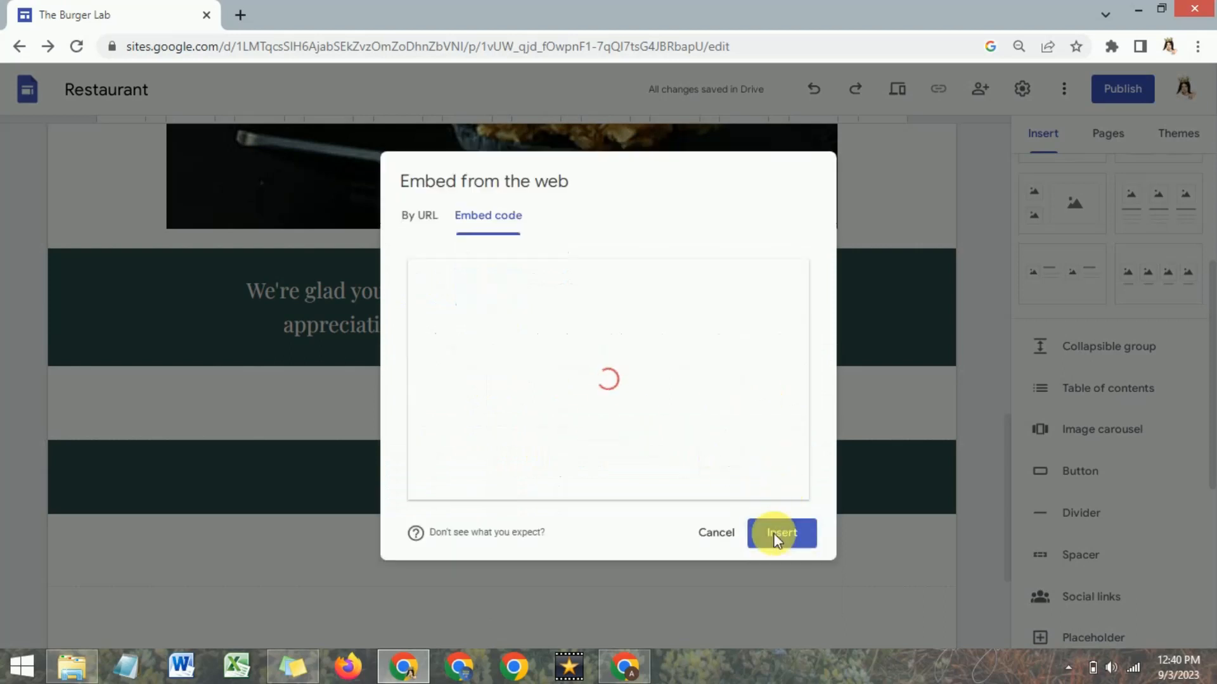
{"action": "left_click", "coordinate": [789, 535]}
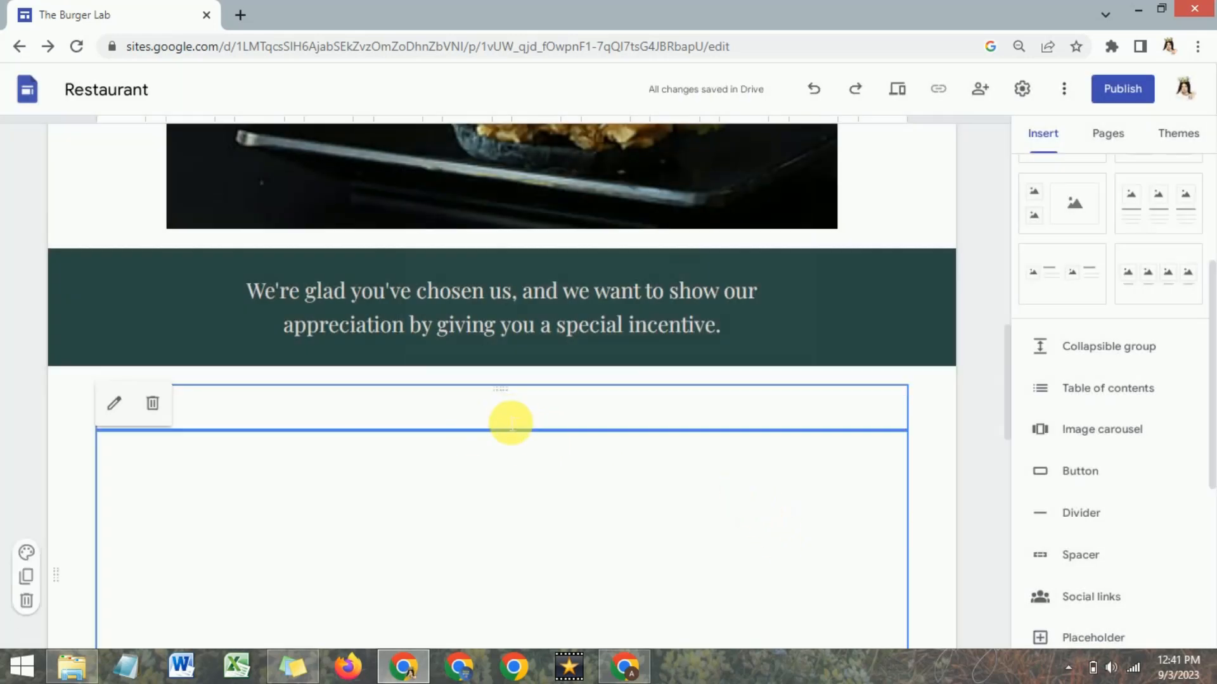
Examine the embedded restaurant menu on the page in the site editor.
{"action": "left_click_drag", "start_coordinate": [1007, 348], "coordinate": [1008, 401]}
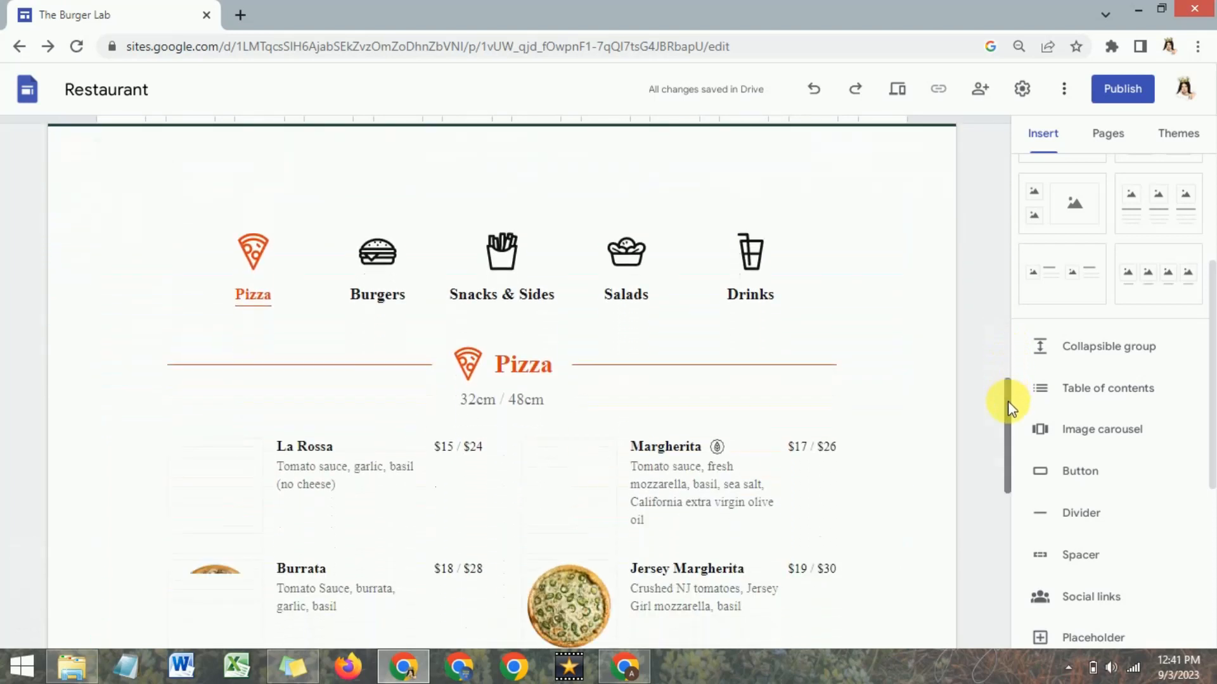
{"action": "left_click", "coordinate": [392, 302]}
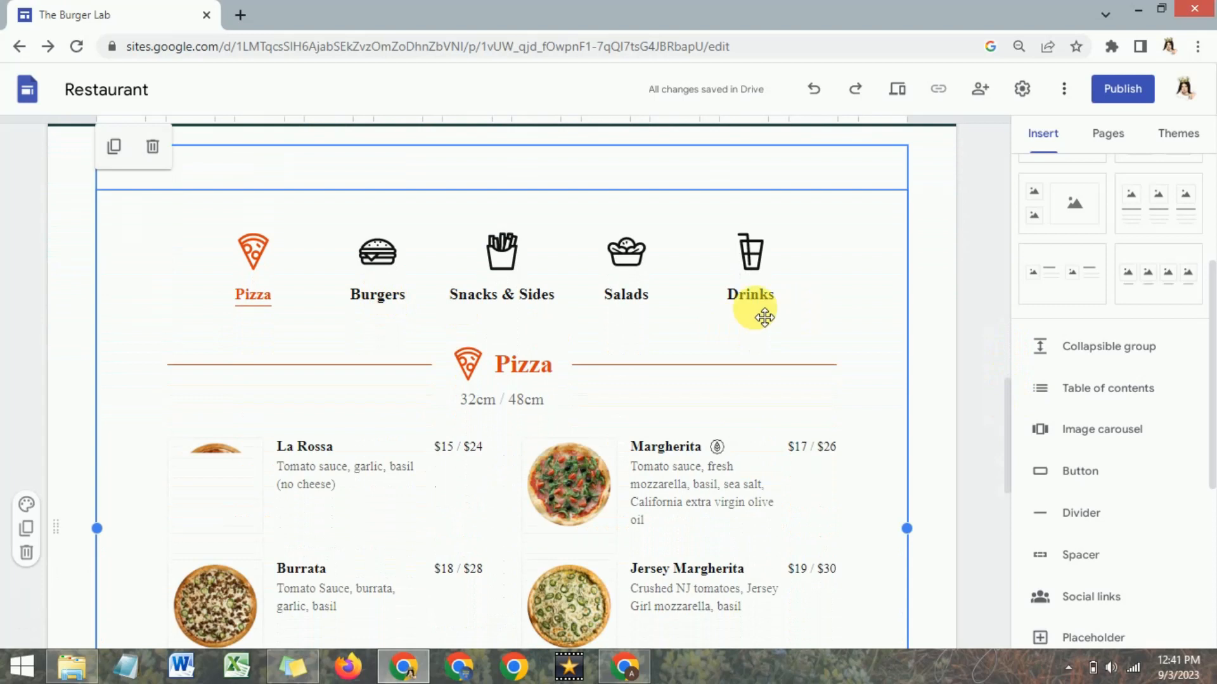
{"action": "mouse_move", "coordinate": [1005, 389]}
{"action": "left_mouse_down"}
{"action": "mouse_move", "coordinate": [1024, 489]}
{"action": "mouse_move", "coordinate": [1016, 386]}
{"action": "left_mouse_up"}
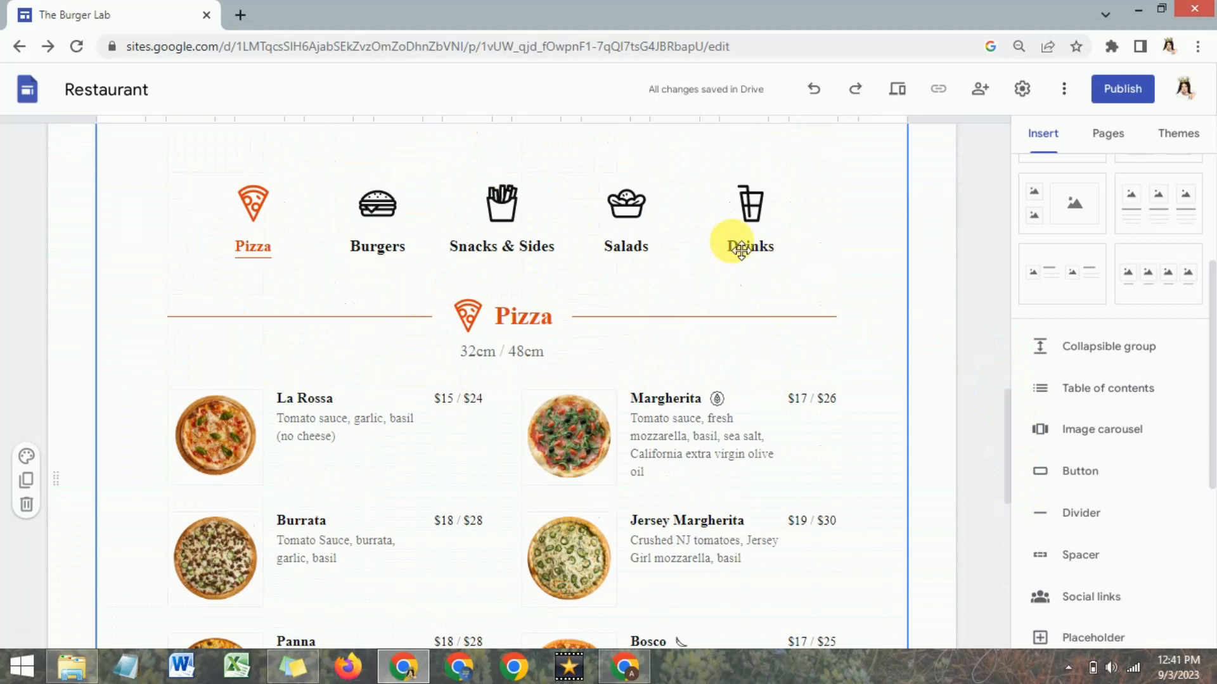
Preview the site and check the Pizza and Burgers menus of the embedded widget.
{"action": "left_click", "coordinate": [897, 88]}
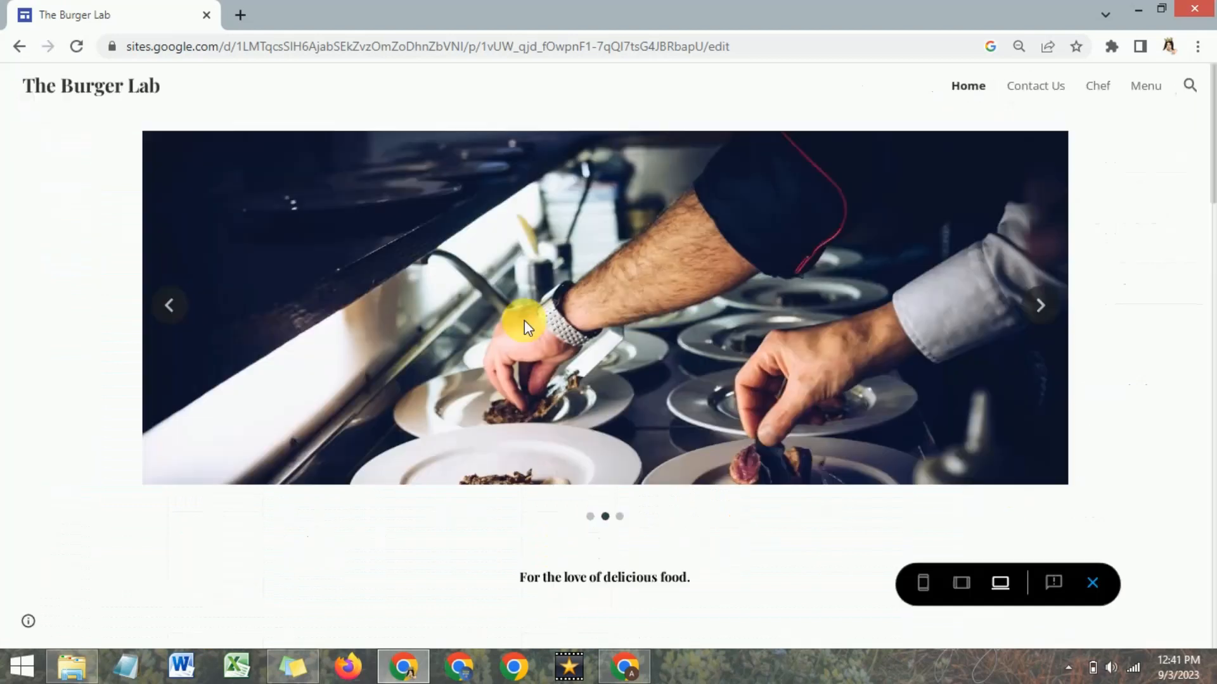
{"action": "scroll", "coordinate": [523, 321], "scroll_direction": "down", "scroll_amount": 10}
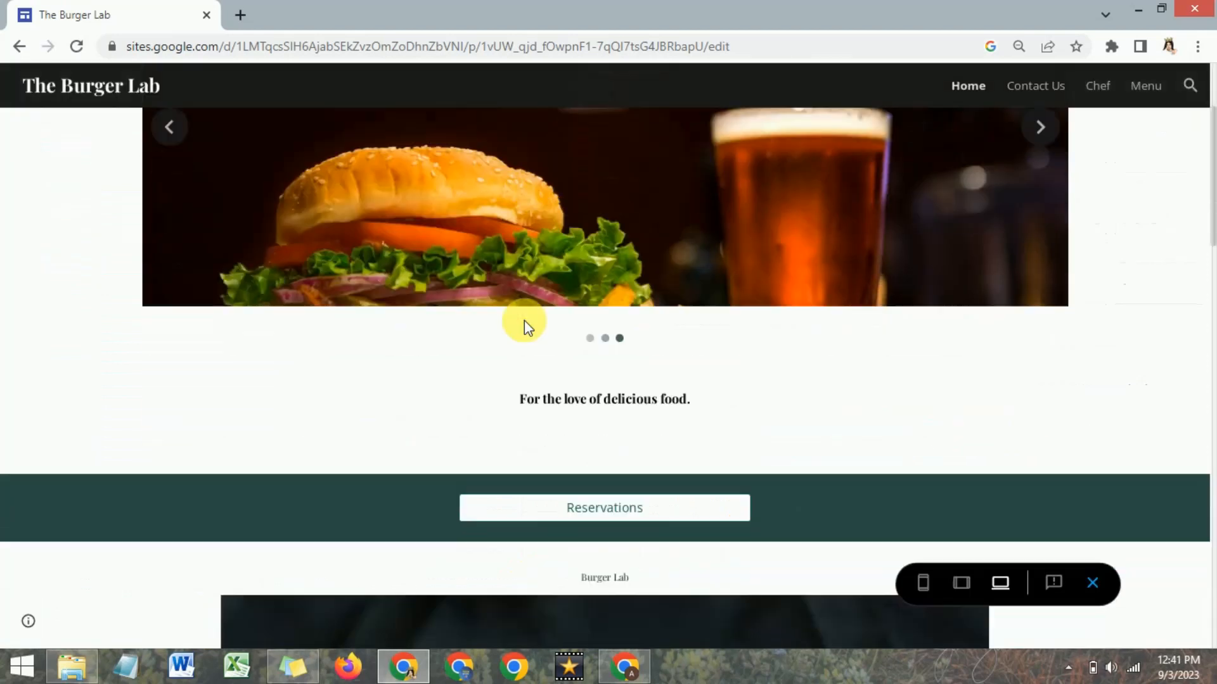
{"action": "scroll", "coordinate": [524, 321], "scroll_direction": "down", "scroll_amount": 8}
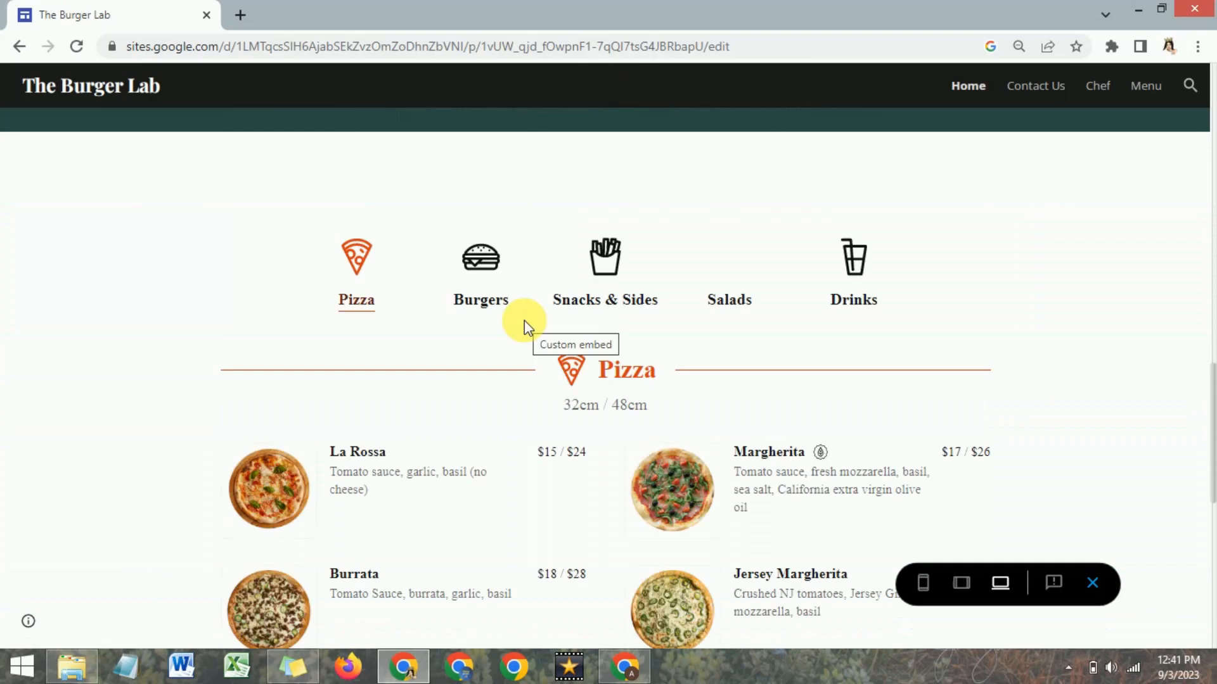
{"action": "scroll", "coordinate": [480, 306], "scroll_direction": "down", "scroll_amount": 4}
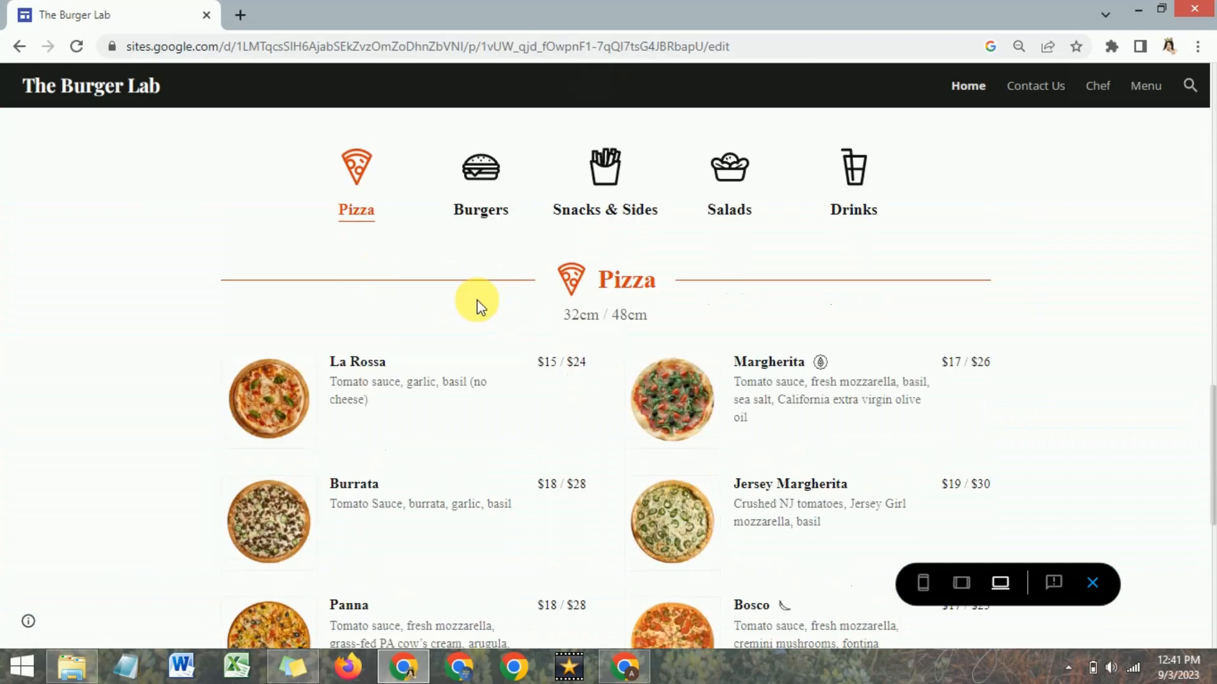
{"action": "scroll", "coordinate": [480, 305], "scroll_direction": "up", "scroll_amount": 4}
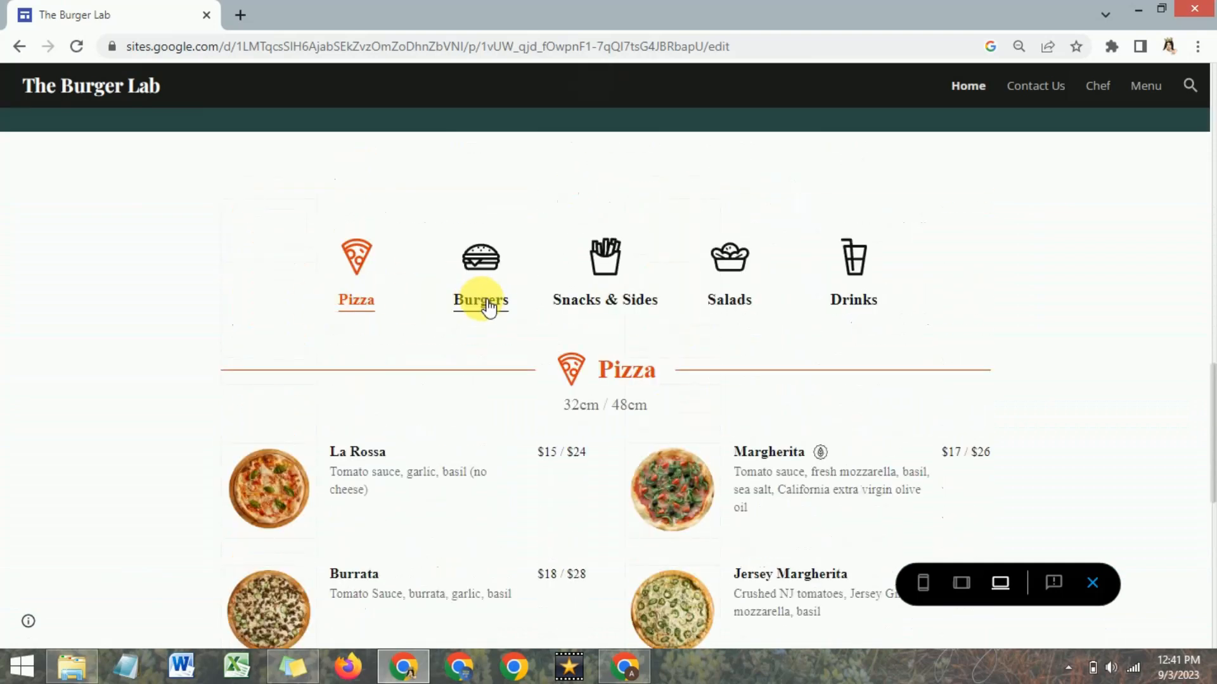
{"action": "left_click", "coordinate": [490, 301]}
{"action": "left_click", "coordinate": [352, 302]}
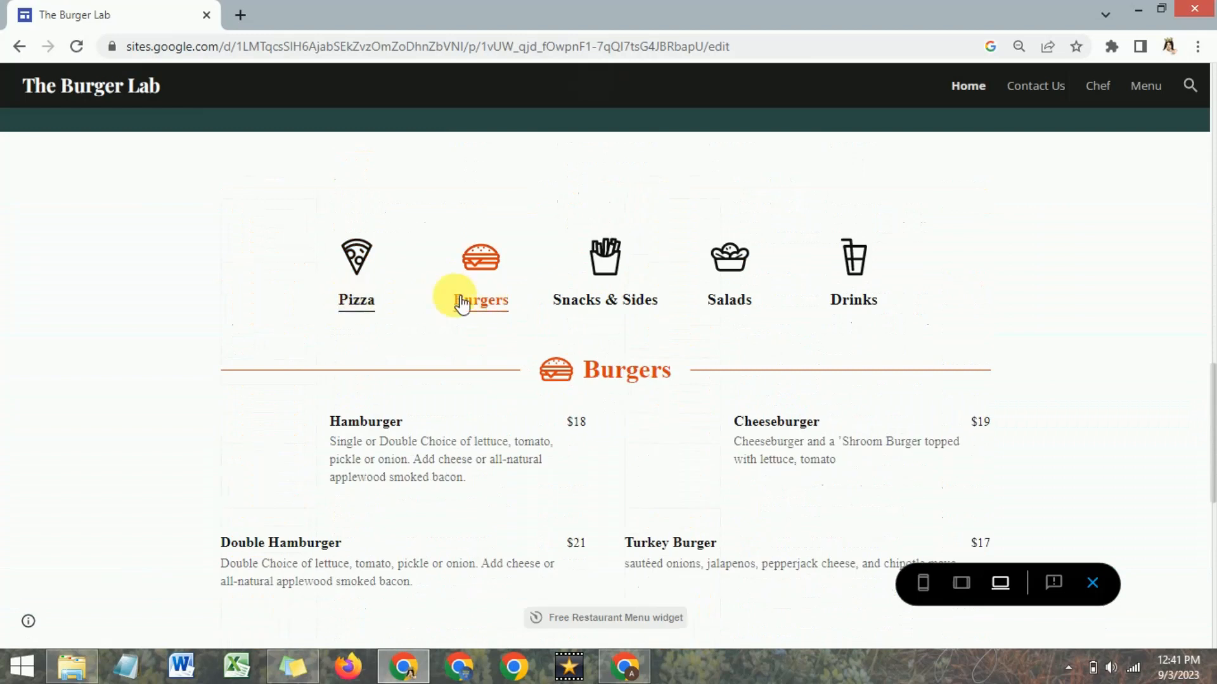
{"action": "left_click", "coordinate": [478, 303]}
{"action": "scroll", "coordinate": [485, 366], "scroll_direction": "down", "scroll_amount": 3}
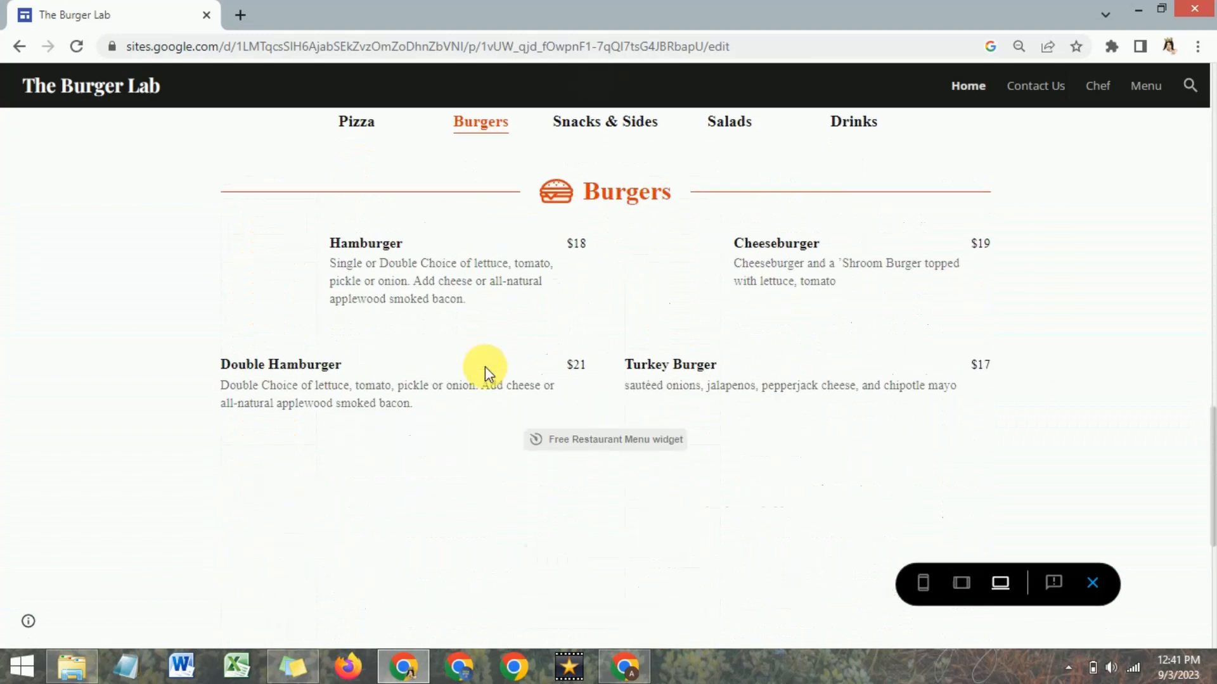
{"action": "scroll", "coordinate": [485, 366], "scroll_direction": "up", "scroll_amount": 4}
{"action": "scroll", "coordinate": [448, 372], "scroll_direction": "down", "scroll_amount": 3}
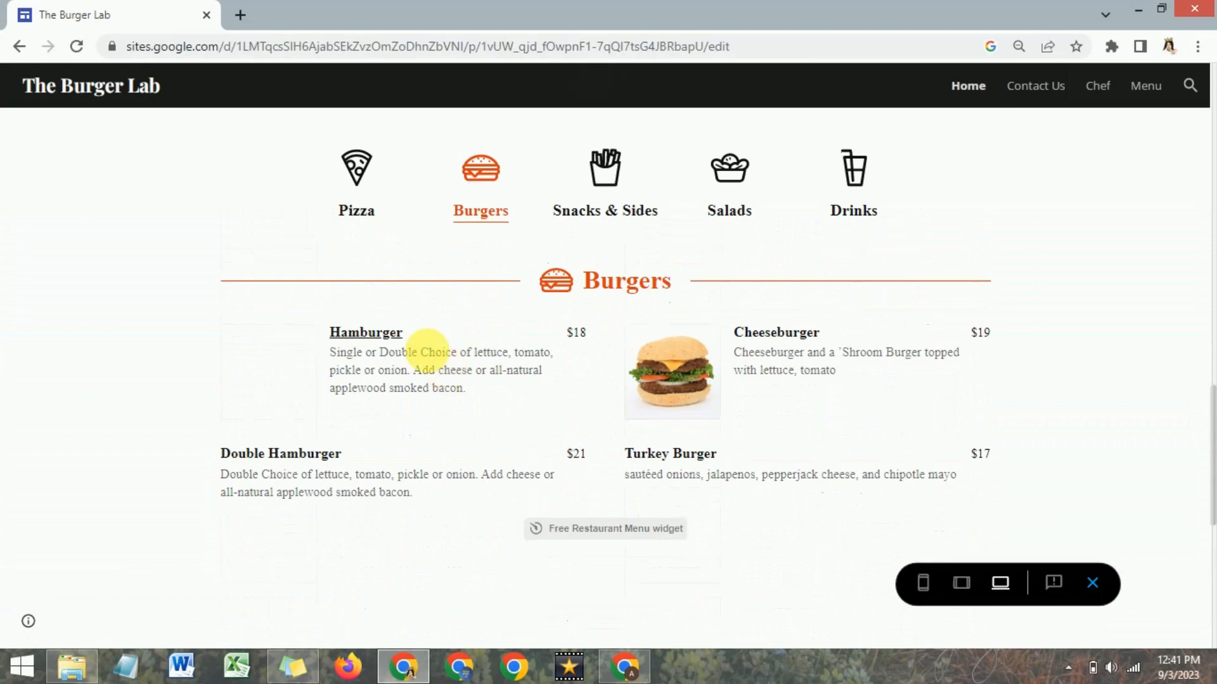
Check the Snacks & Sides and Drinks menus in the preview and return to the embedded menu in the page editor.
{"action": "left_click", "coordinate": [613, 219]}
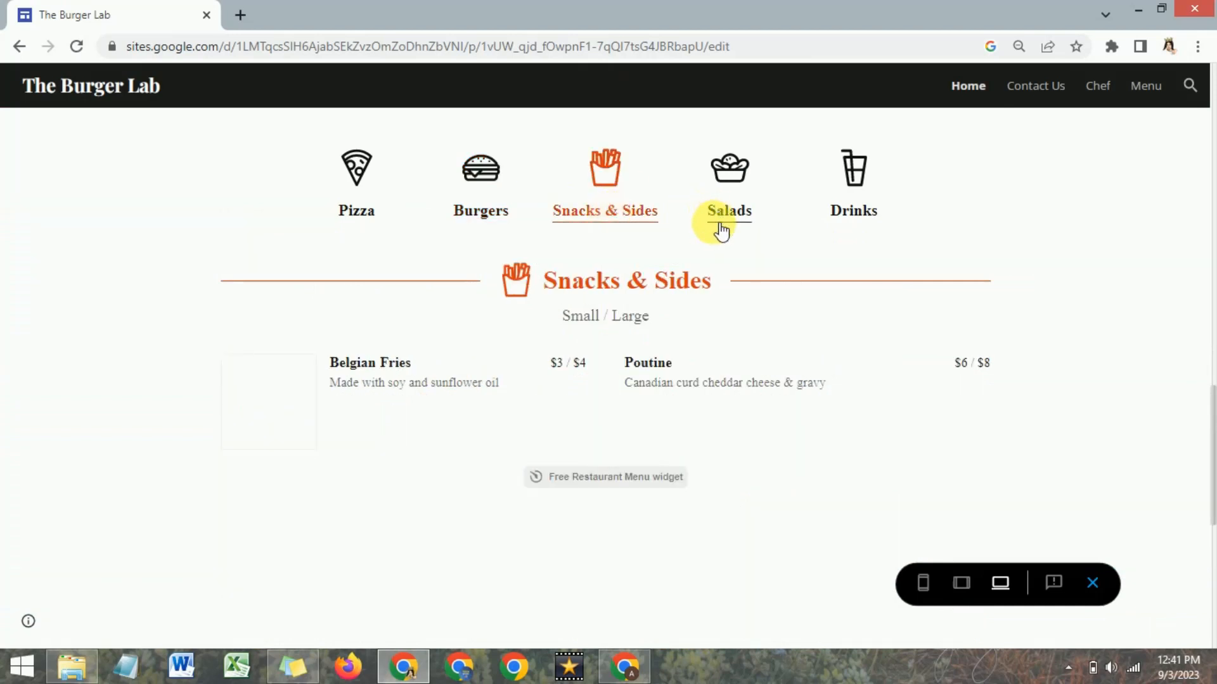
{"action": "left_click", "coordinate": [865, 217]}
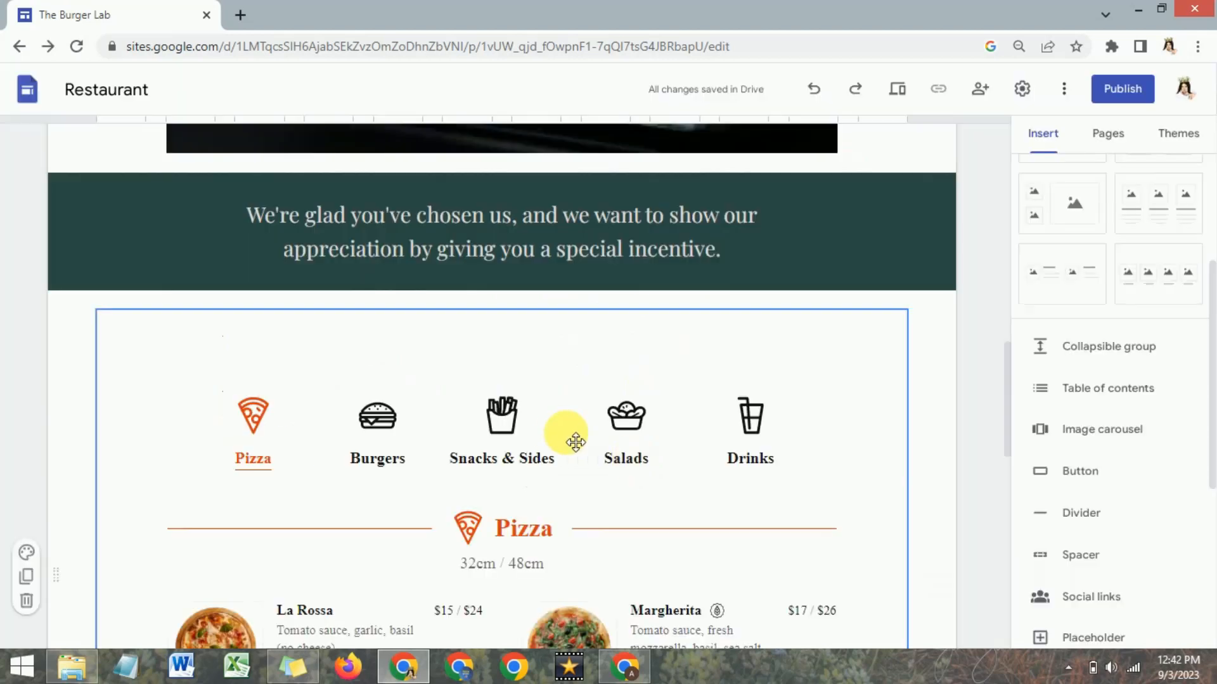
{"action": "scroll", "coordinate": [566, 444], "scroll_direction": "down", "scroll_amount": 10}
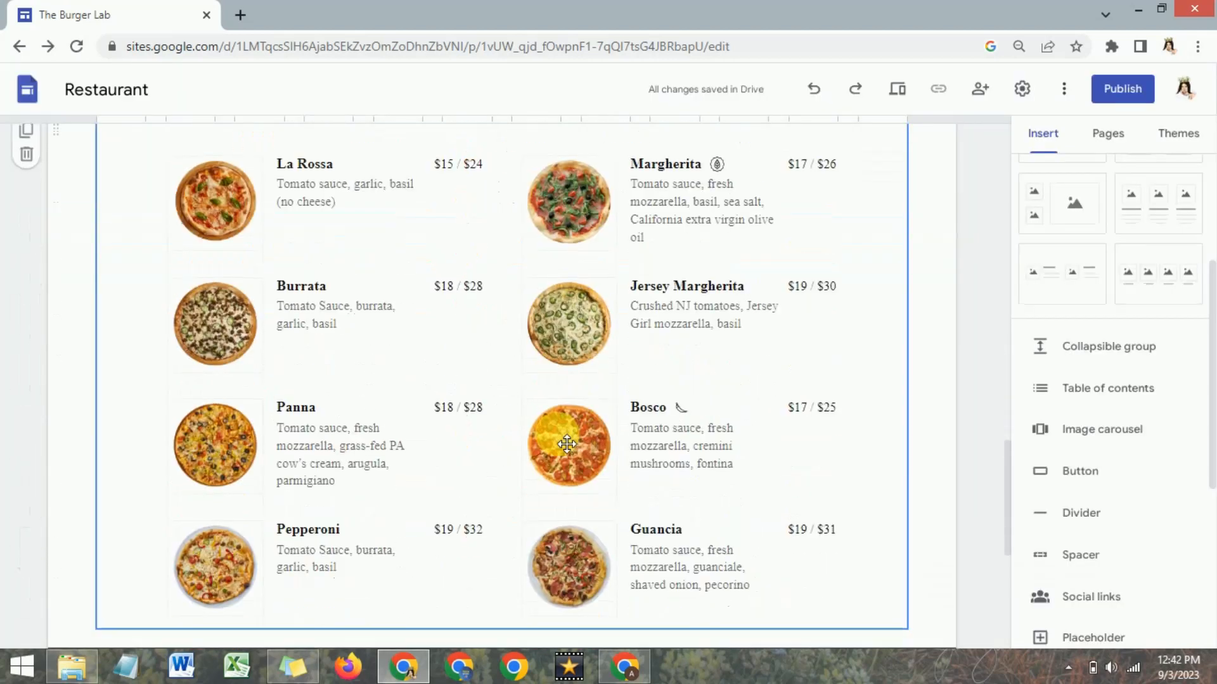
Open the Contact Us page and review its location map, reservations, contact details and hours of operation sections.
{"action": "scroll", "coordinate": [566, 444], "scroll_direction": "up", "scroll_amount": 10}
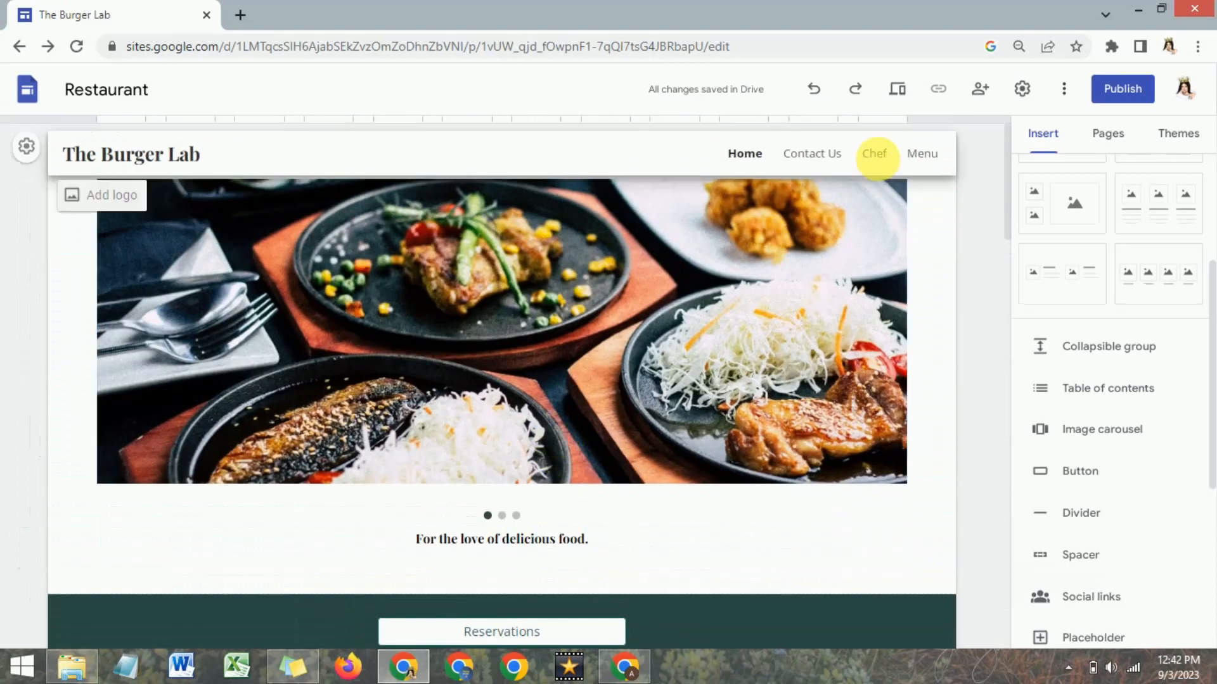
{"action": "left_click", "coordinate": [810, 153]}
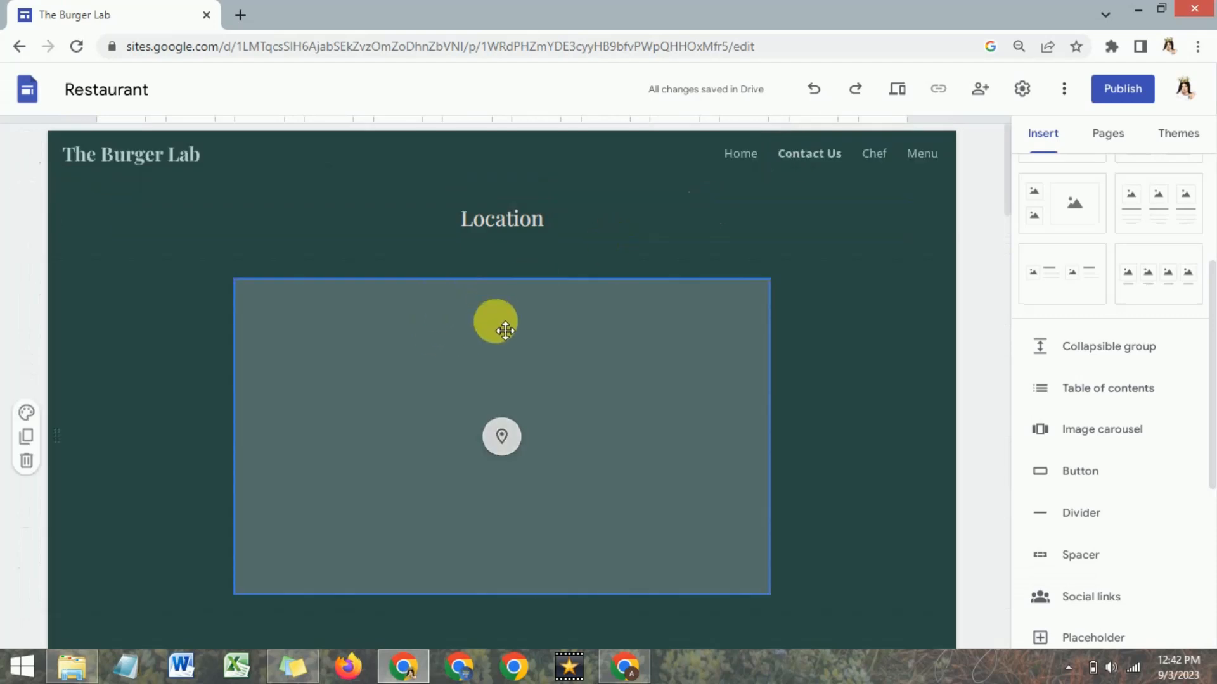
{"action": "scroll", "coordinate": [504, 440], "scroll_direction": "down", "scroll_amount": 4}
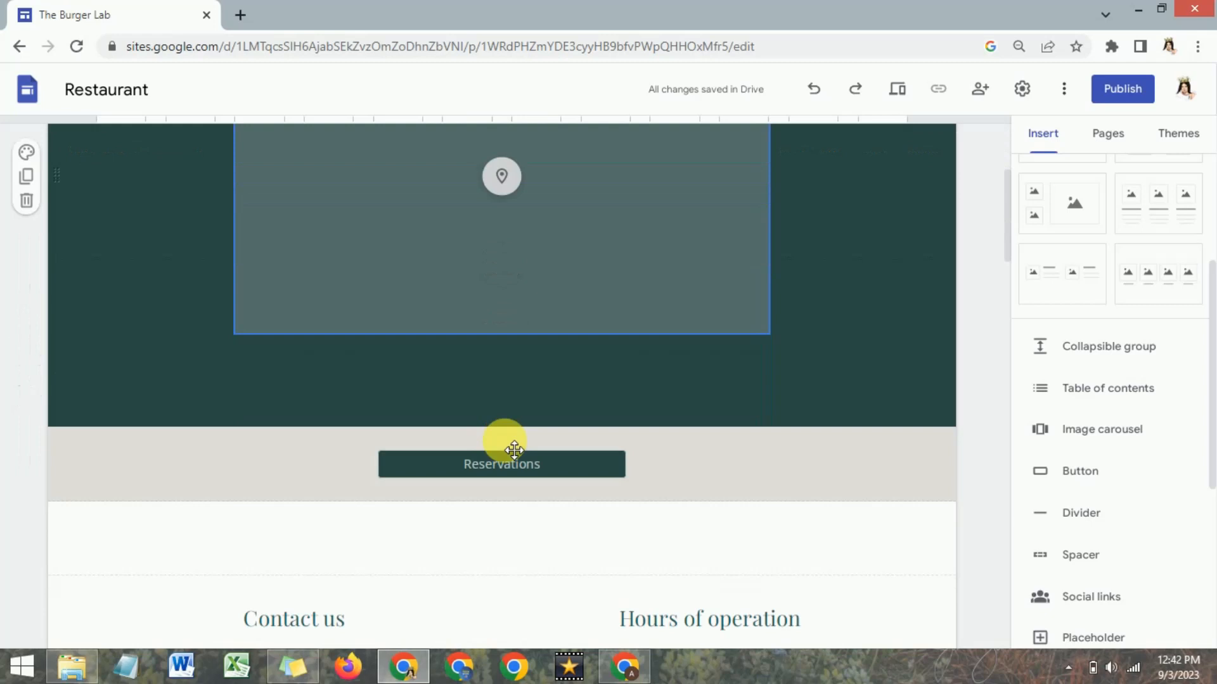
{"action": "scroll", "coordinate": [513, 450], "scroll_direction": "down", "scroll_amount": 3}
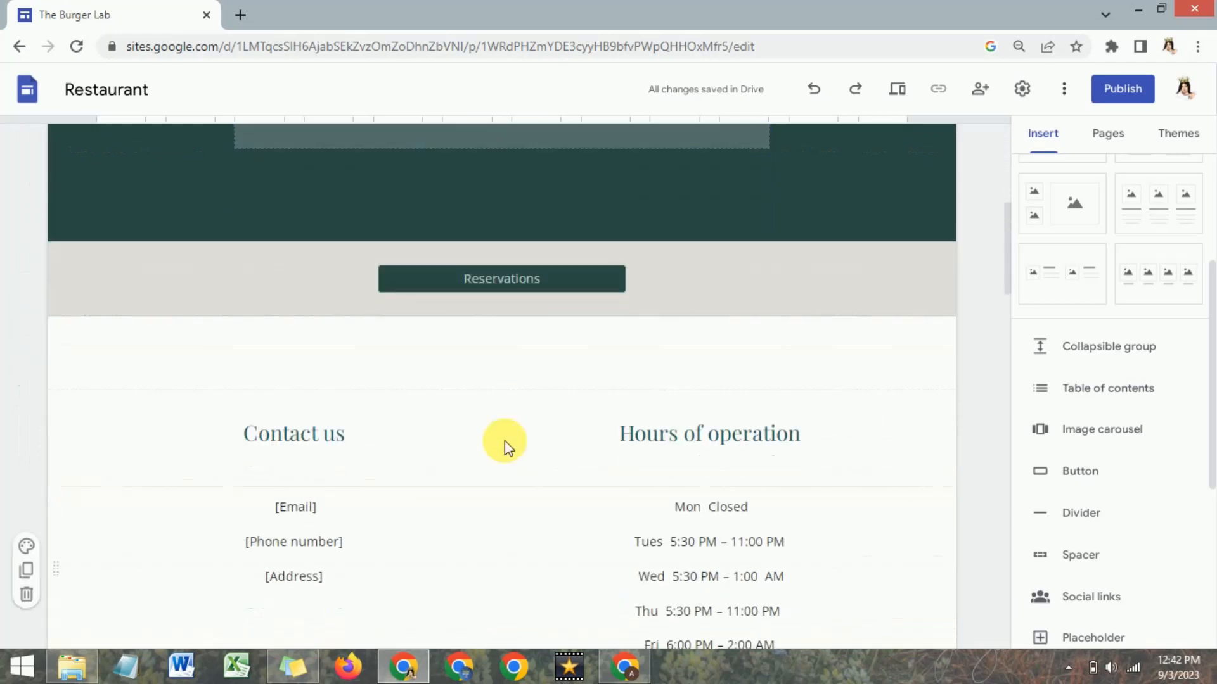
{"action": "scroll", "coordinate": [505, 439], "scroll_direction": "down", "scroll_amount": 3}
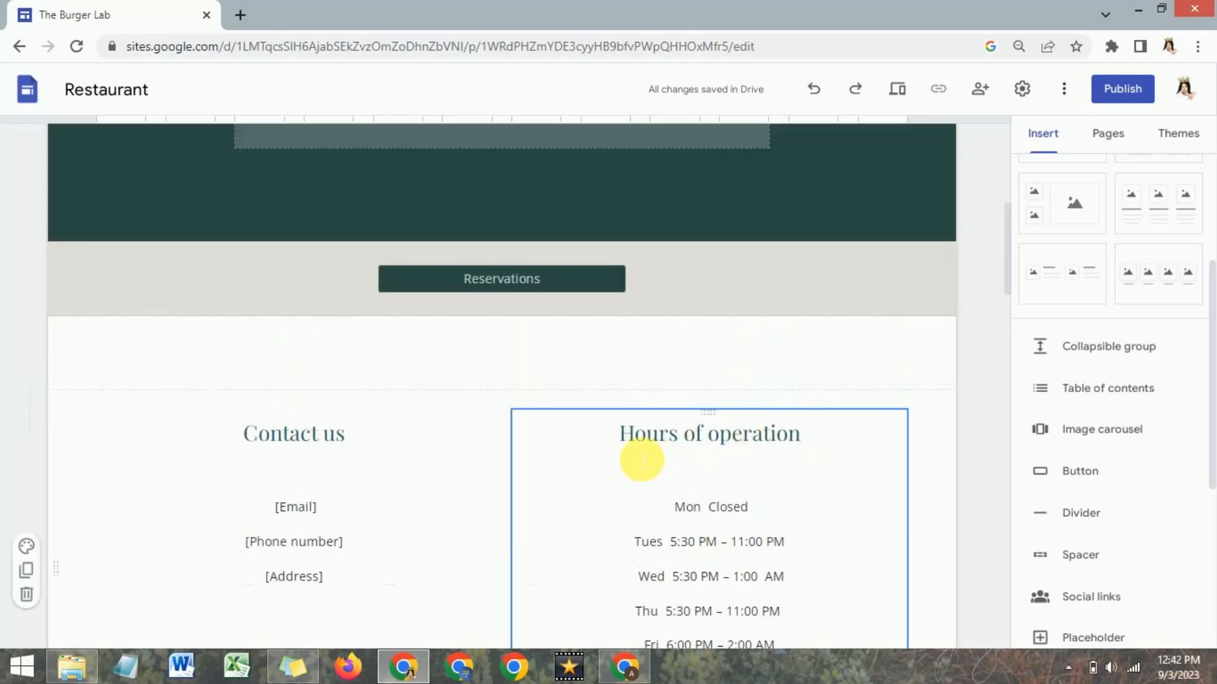
{"action": "scroll", "coordinate": [641, 458], "scroll_direction": "up", "scroll_amount": 7}
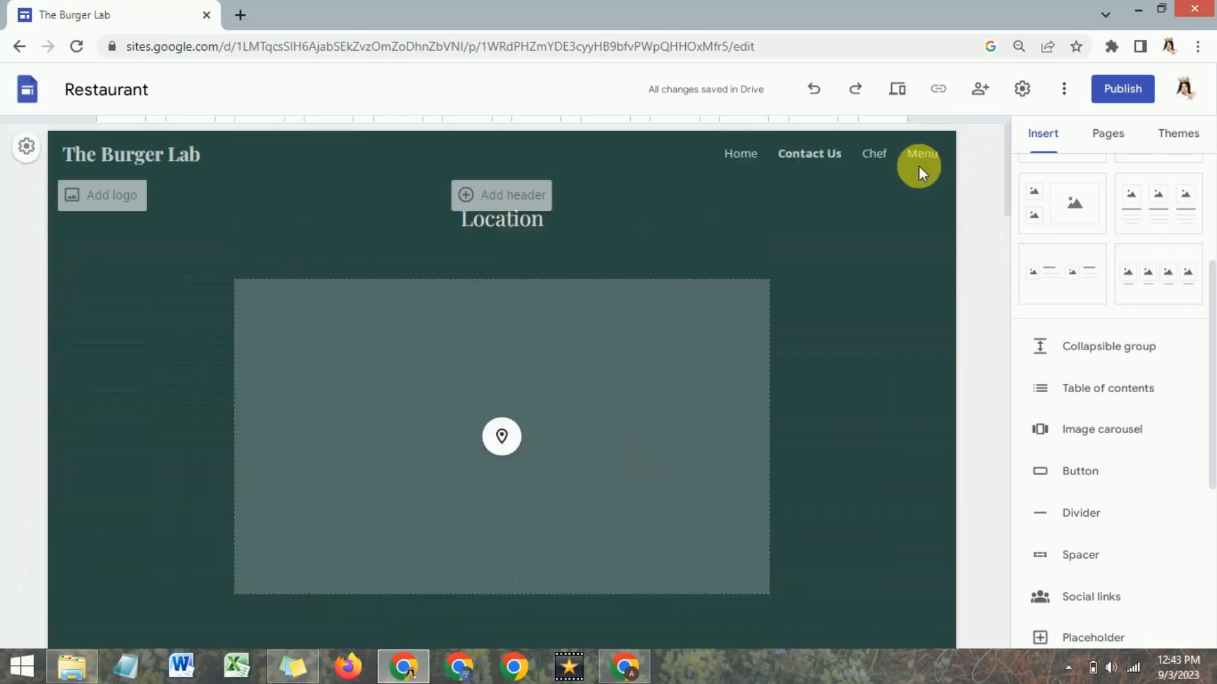
Embed the copied Elfsight restaurant menu code in the empty section above the catering note on the Menu page.
{"action": "left_click", "coordinate": [924, 155]}
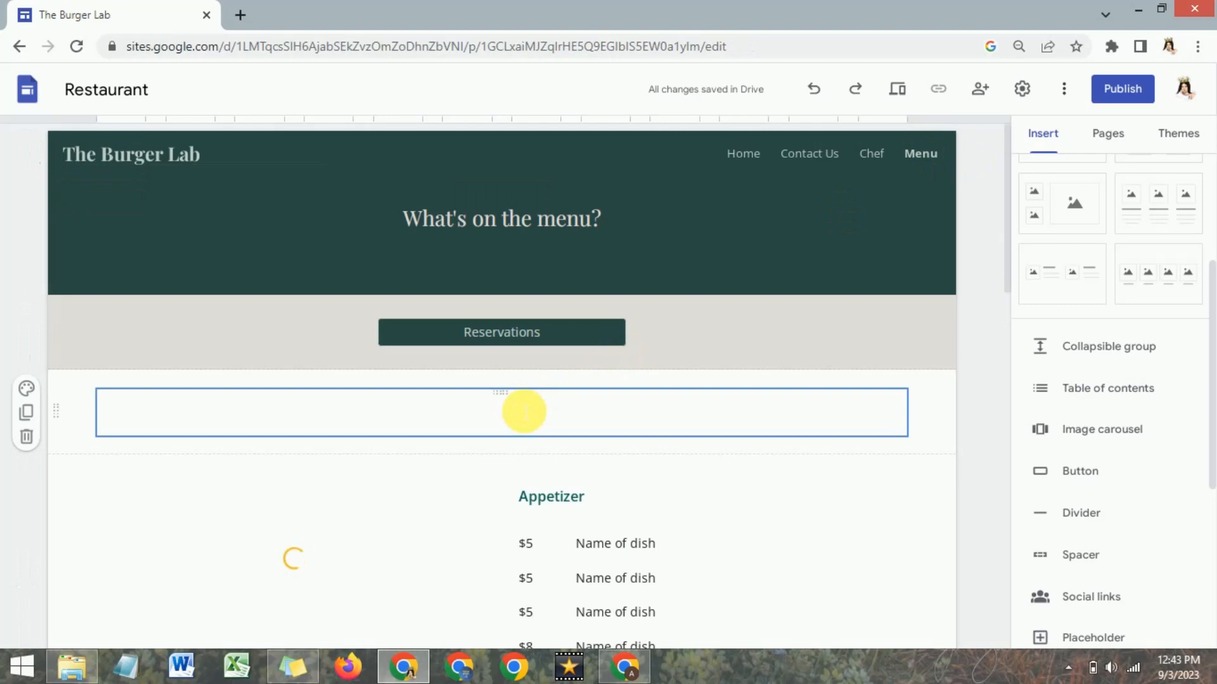
{"action": "scroll", "coordinate": [510, 359], "scroll_direction": "down", "scroll_amount": 1}
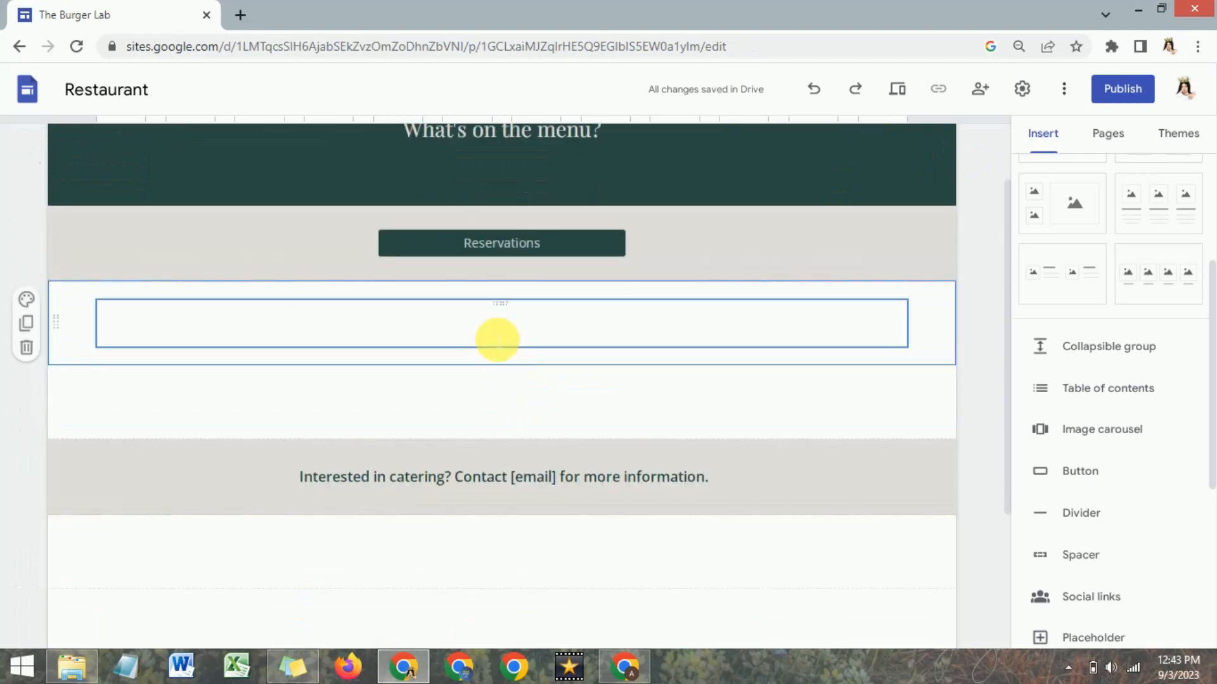
{"action": "left_click", "coordinate": [513, 330]}
{"action": "double_click", "coordinate": [494, 369]}
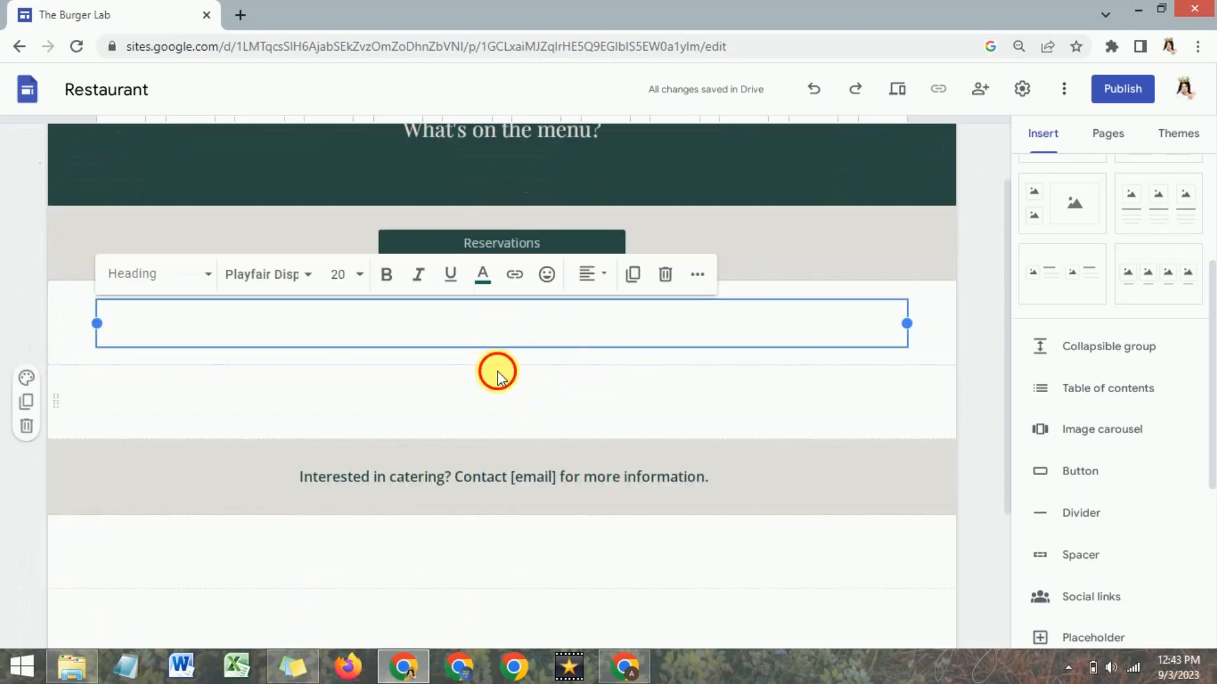
{"action": "left_click", "coordinate": [454, 373]}
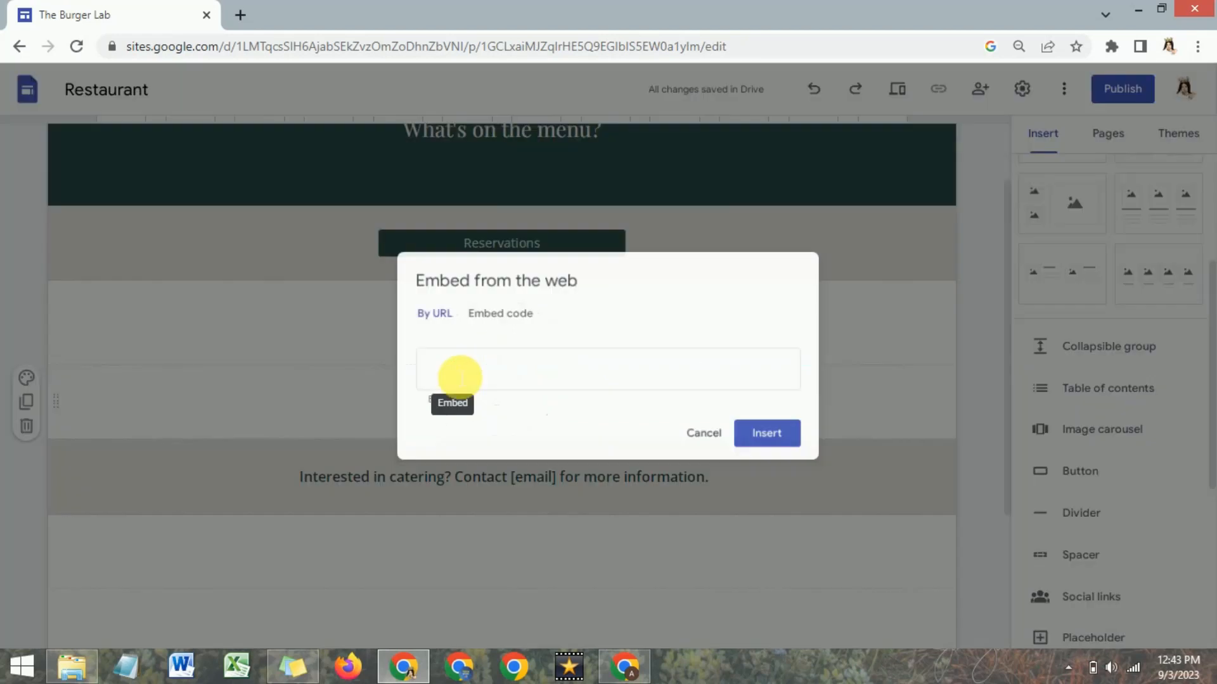
{"action": "left_click", "coordinate": [495, 301]}
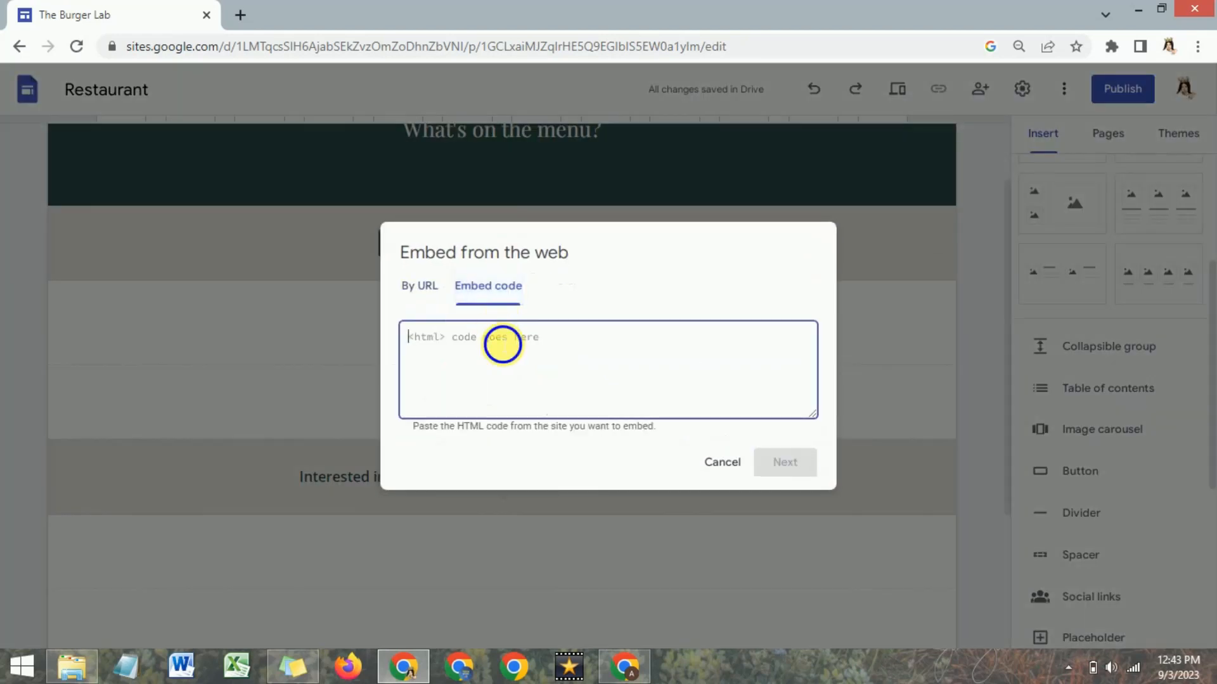
{"action": "right_click", "coordinate": [503, 346]}
{"action": "left_click", "coordinate": [555, 442]}
{"action": "left_click", "coordinate": [800, 468]}
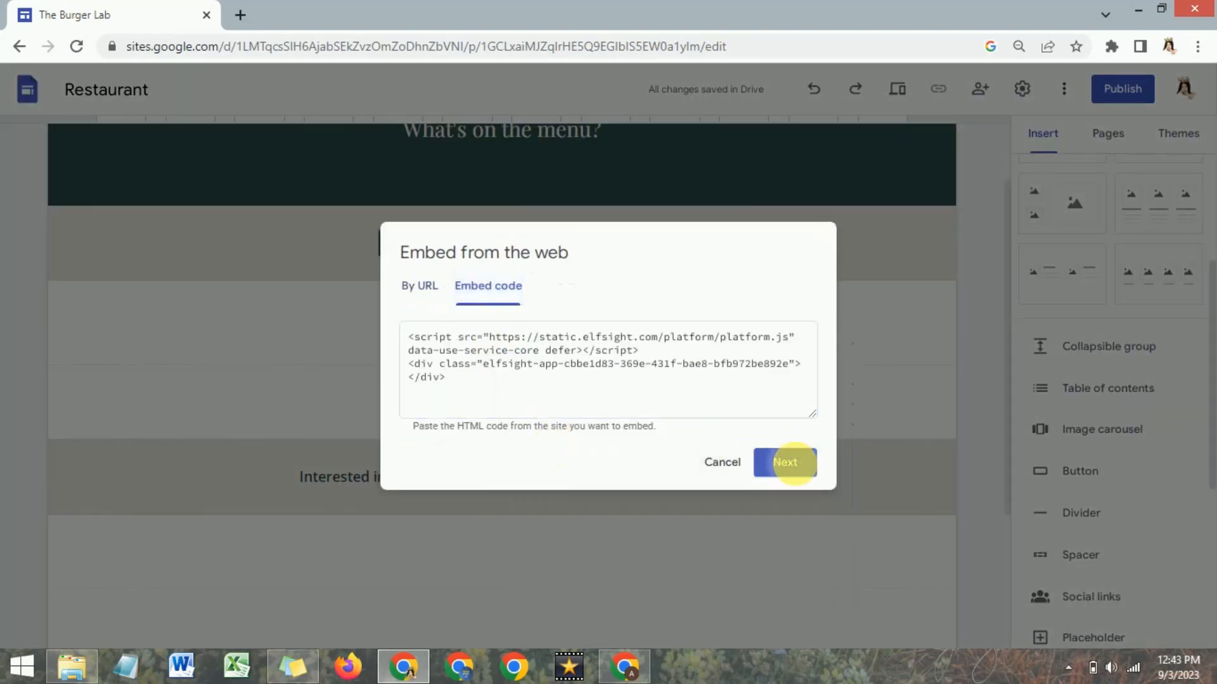
{"action": "left_click", "coordinate": [780, 533]}
{"action": "scroll", "coordinate": [564, 381], "scroll_direction": "down", "scroll_amount": 2}
{"action": "scroll", "coordinate": [565, 379], "scroll_direction": "down", "scroll_amount": 3}
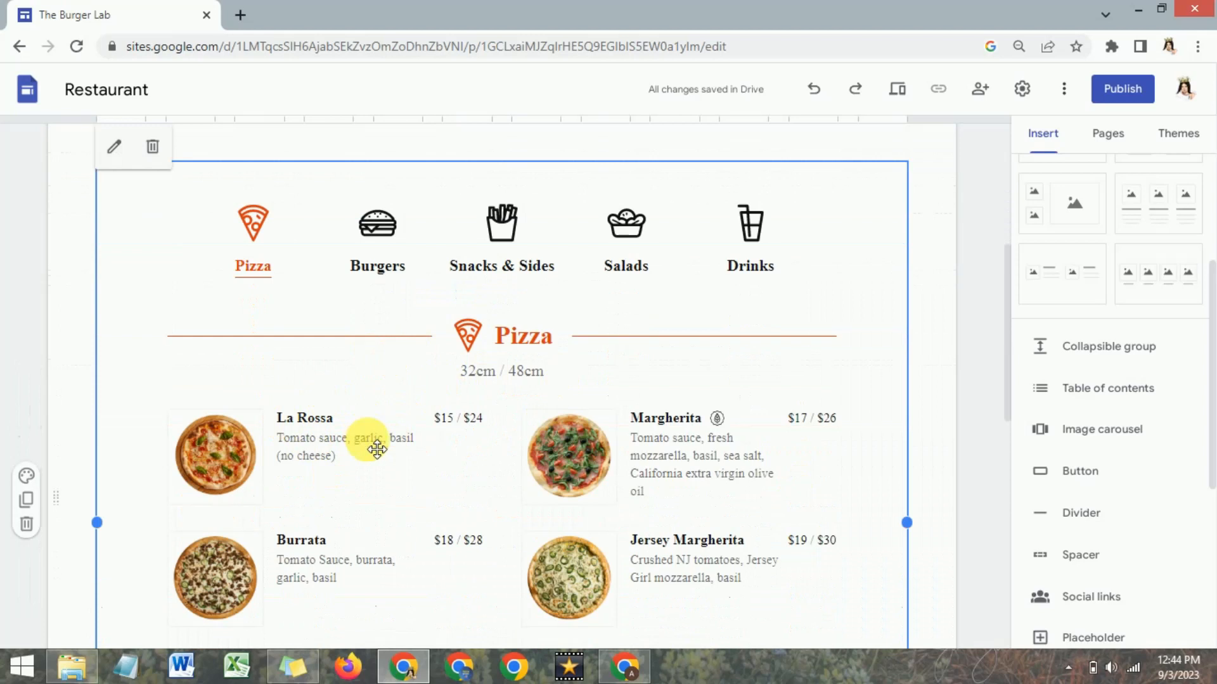
{"action": "left_click", "coordinate": [409, 674]}
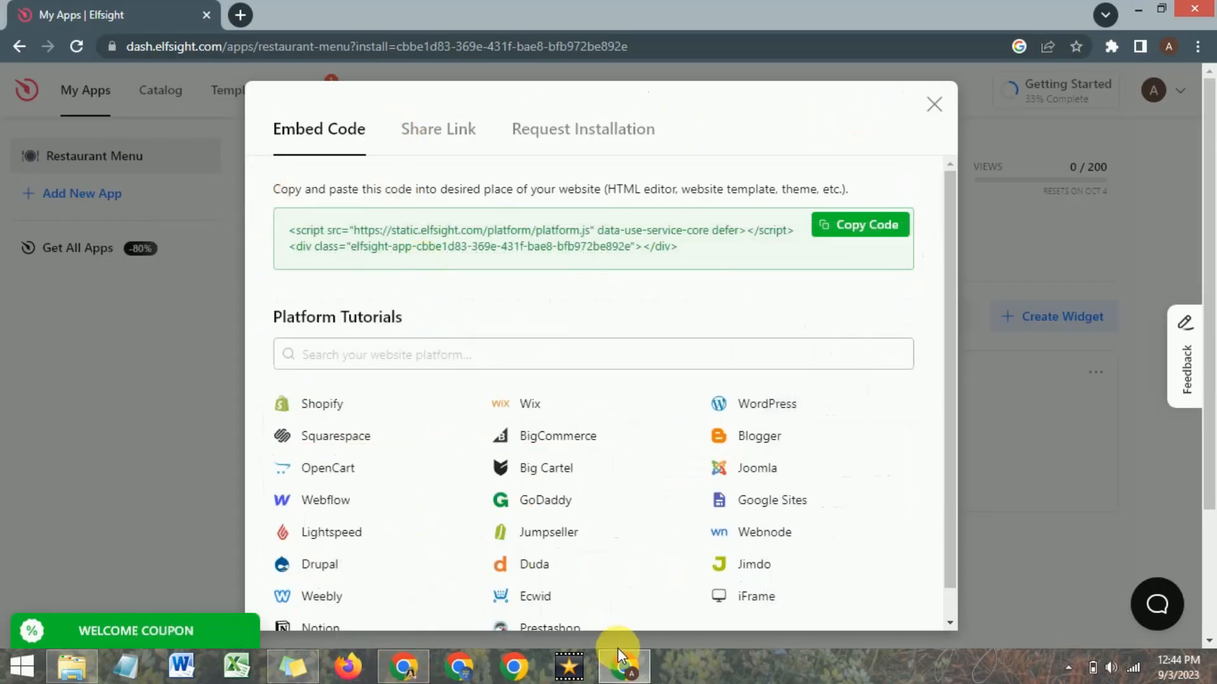
{"action": "left_click", "coordinate": [624, 667]}
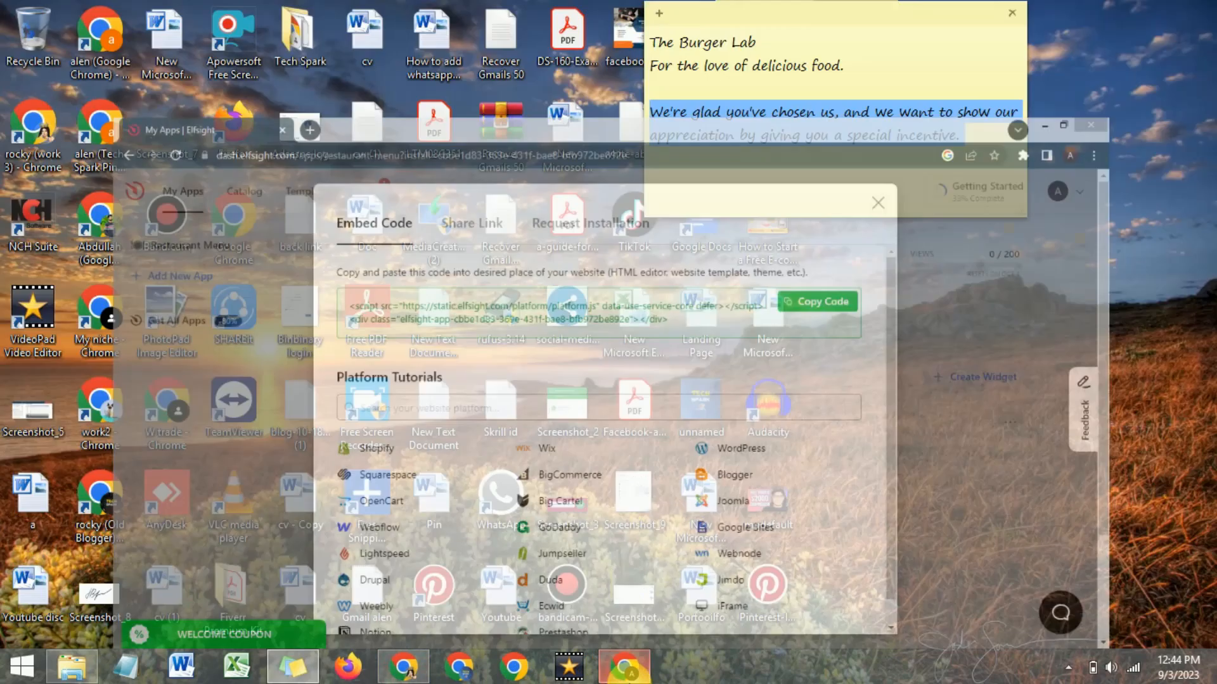
{"action": "left_click", "coordinate": [406, 677]}
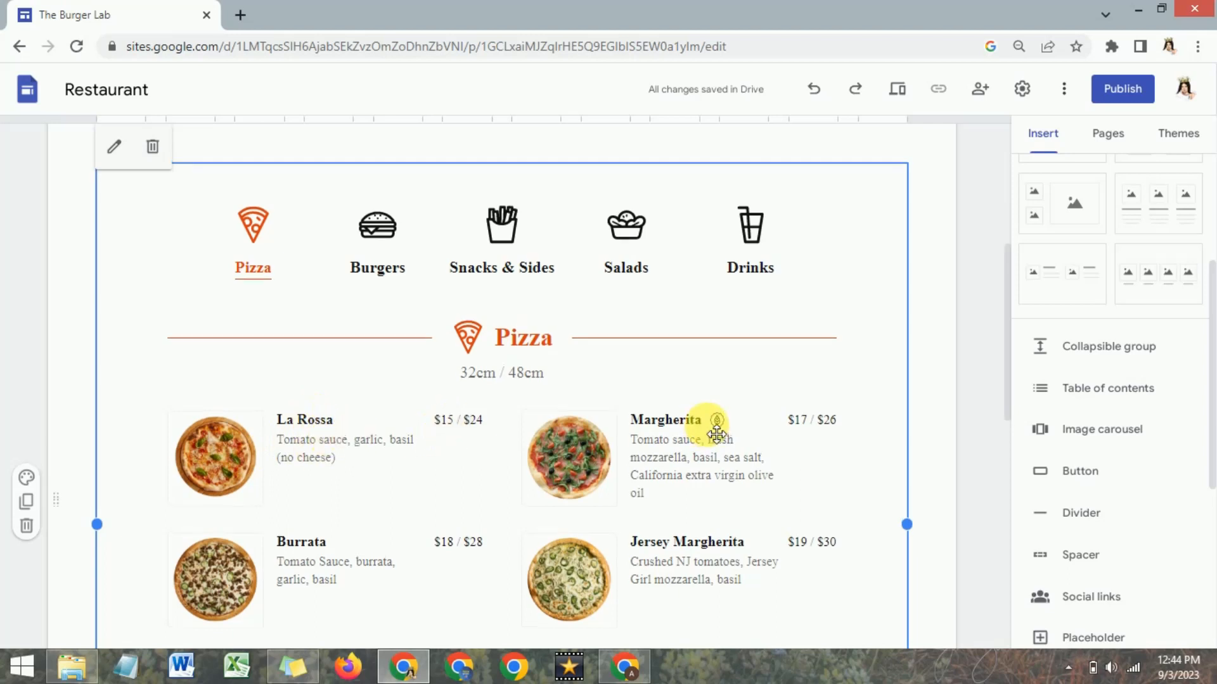
{"action": "scroll", "coordinate": [709, 422], "scroll_direction": "up", "scroll_amount": 4}
{"action": "scroll", "coordinate": [710, 424], "scroll_direction": "down", "scroll_amount": 5}
Open the Home page and delete the empty text section below the dark green band above the footer.
{"action": "left_click", "coordinate": [743, 154]}
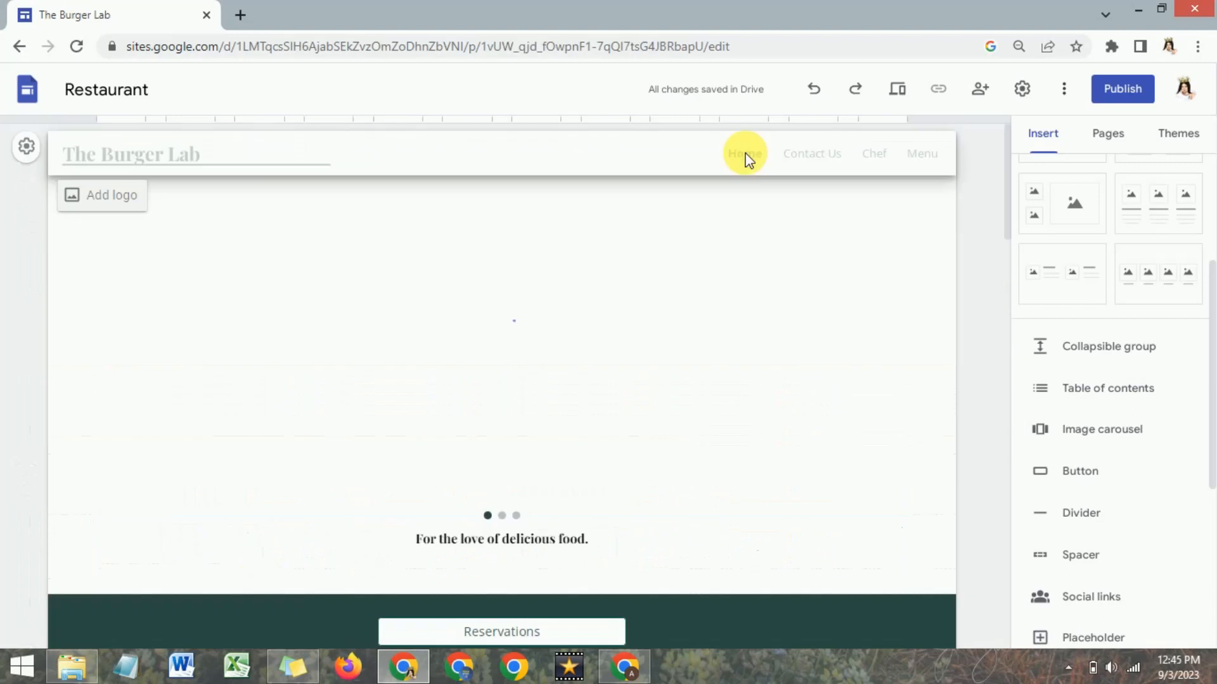
{"action": "scroll", "coordinate": [573, 358], "scroll_direction": "down", "scroll_amount": 10}
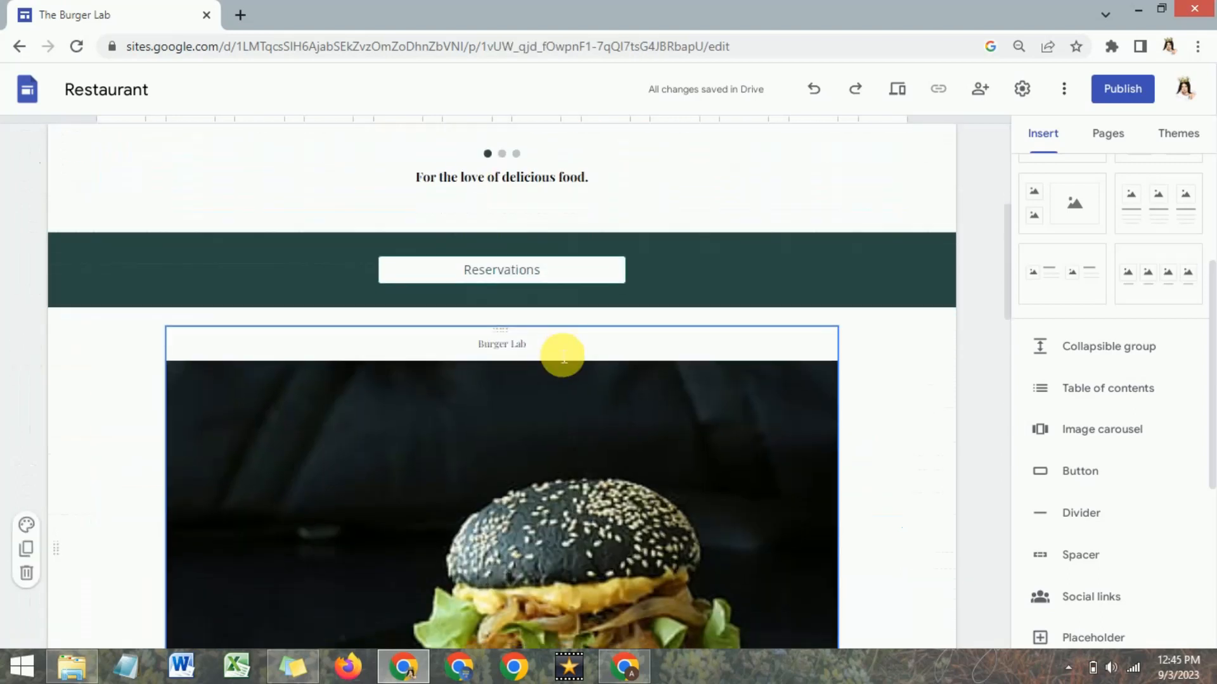
{"action": "scroll", "coordinate": [564, 358], "scroll_direction": "down", "scroll_amount": 5}
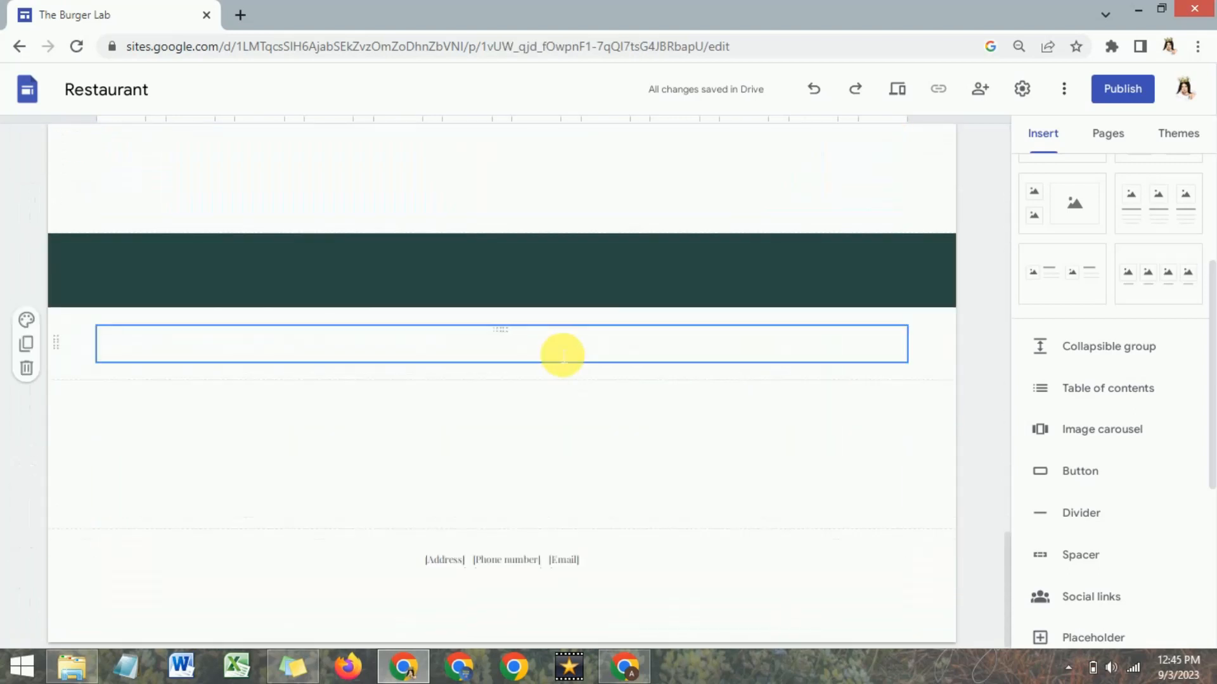
{"action": "mouse_move", "coordinate": [489, 561]}
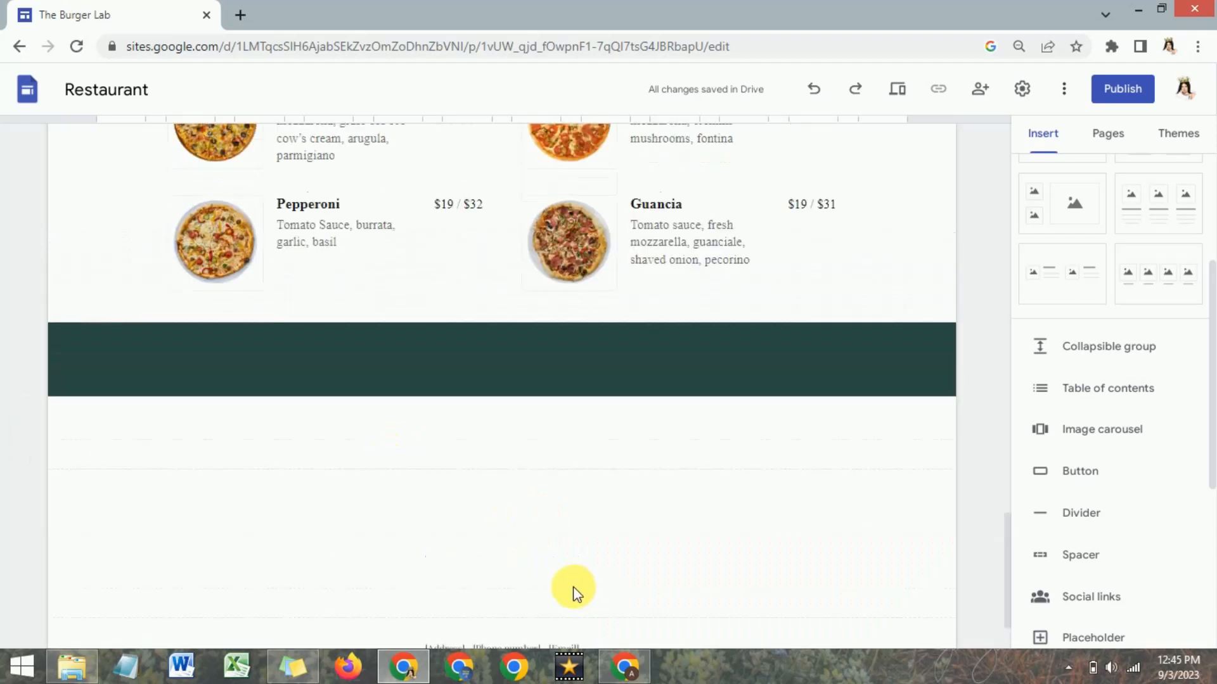
{"action": "left_click", "coordinate": [434, 366]}
{"action": "key", "text": "Delete"}
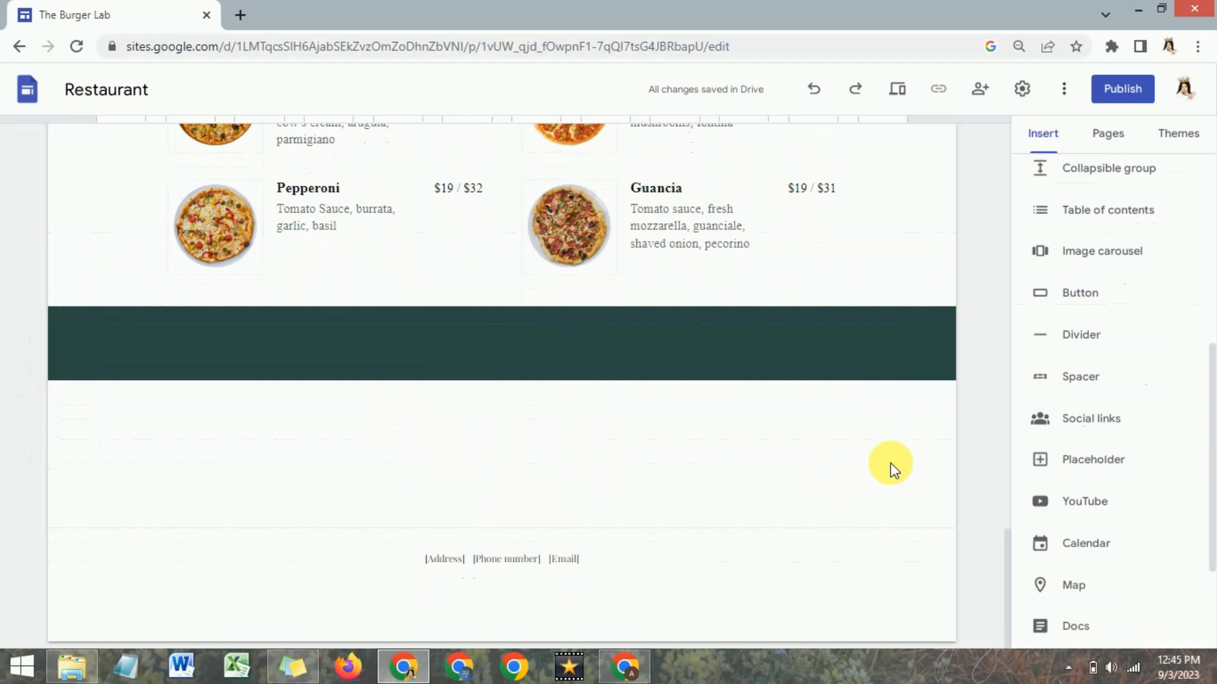
View the insert dialogs for social media links and YouTube videos, closing both without adding anything.
{"action": "left_click", "coordinate": [1090, 418]}
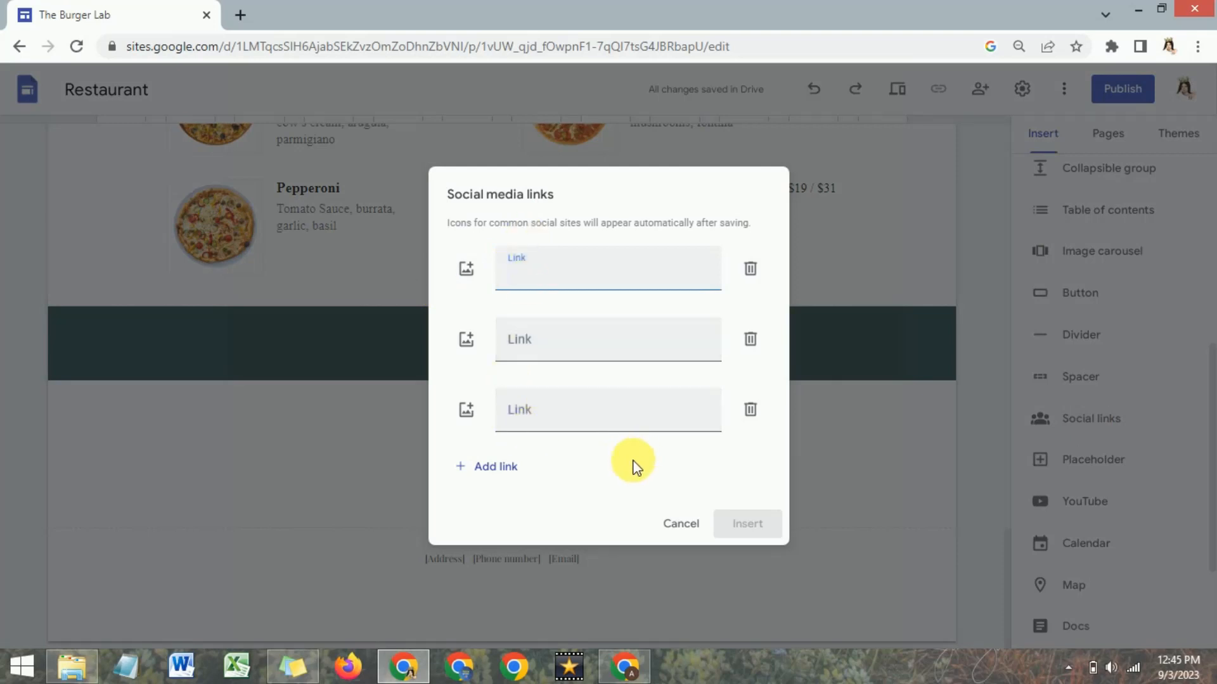
{"action": "left_click", "coordinate": [678, 526]}
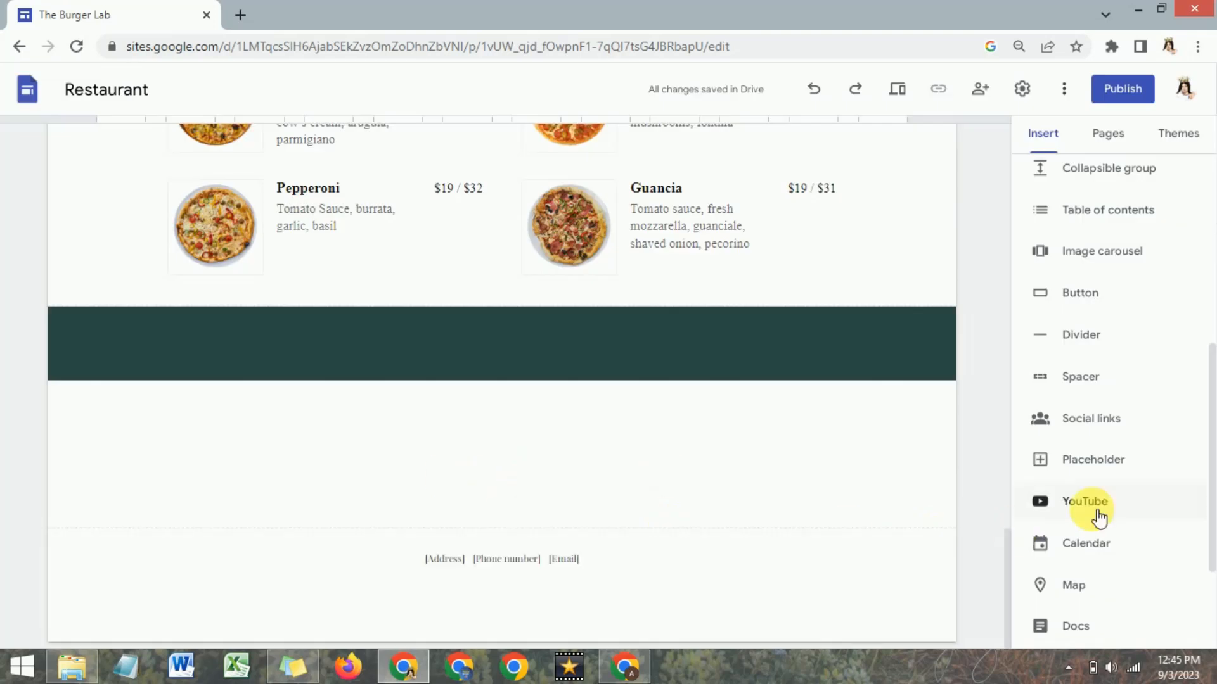
{"action": "left_click", "coordinate": [1095, 512]}
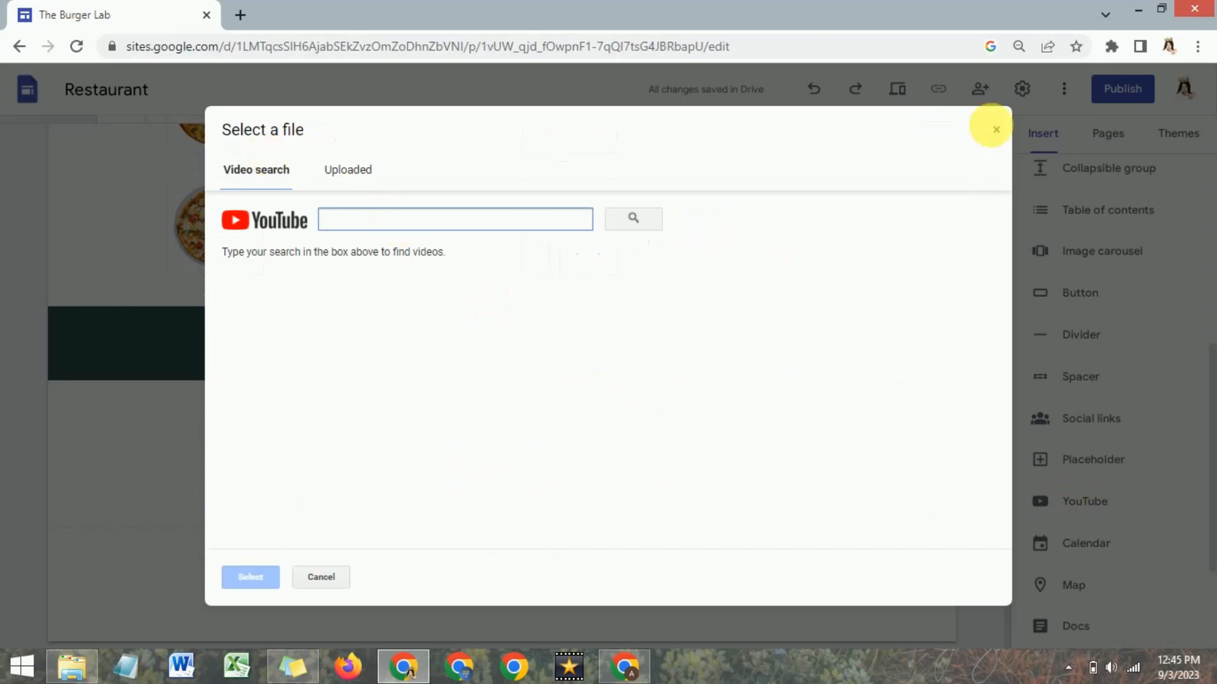
{"action": "left_click", "coordinate": [996, 130]}
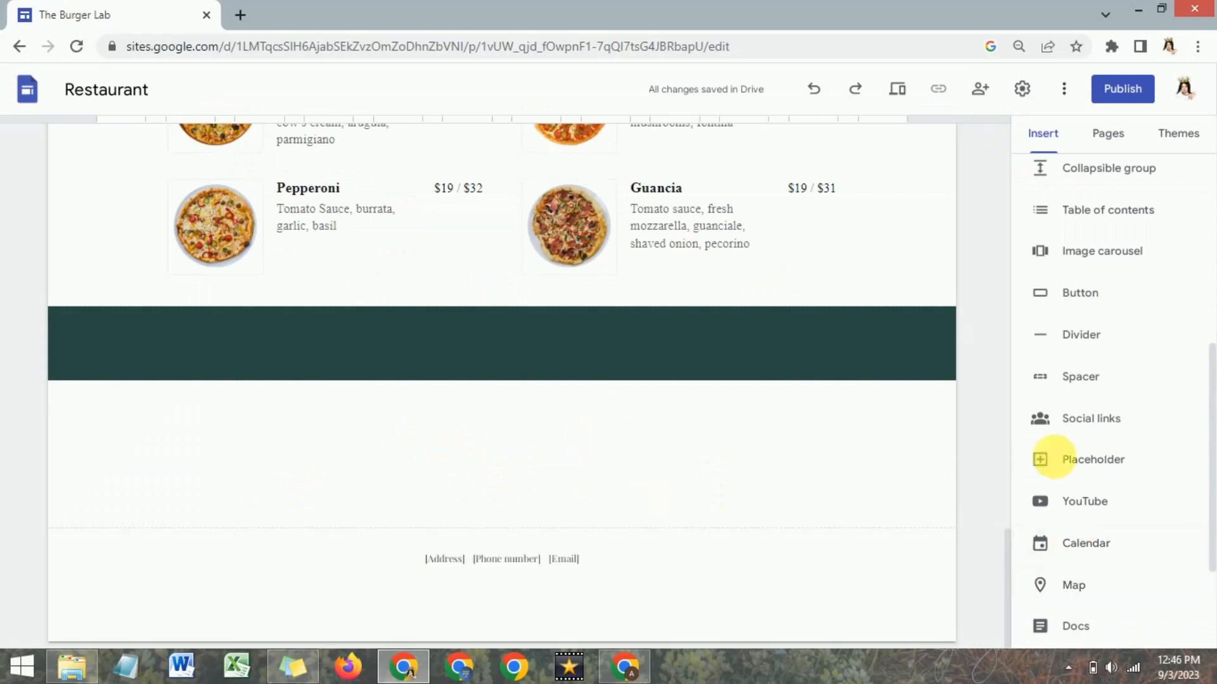
{"action": "scroll", "coordinate": [1100, 470], "scroll_direction": "down", "scroll_amount": 3}
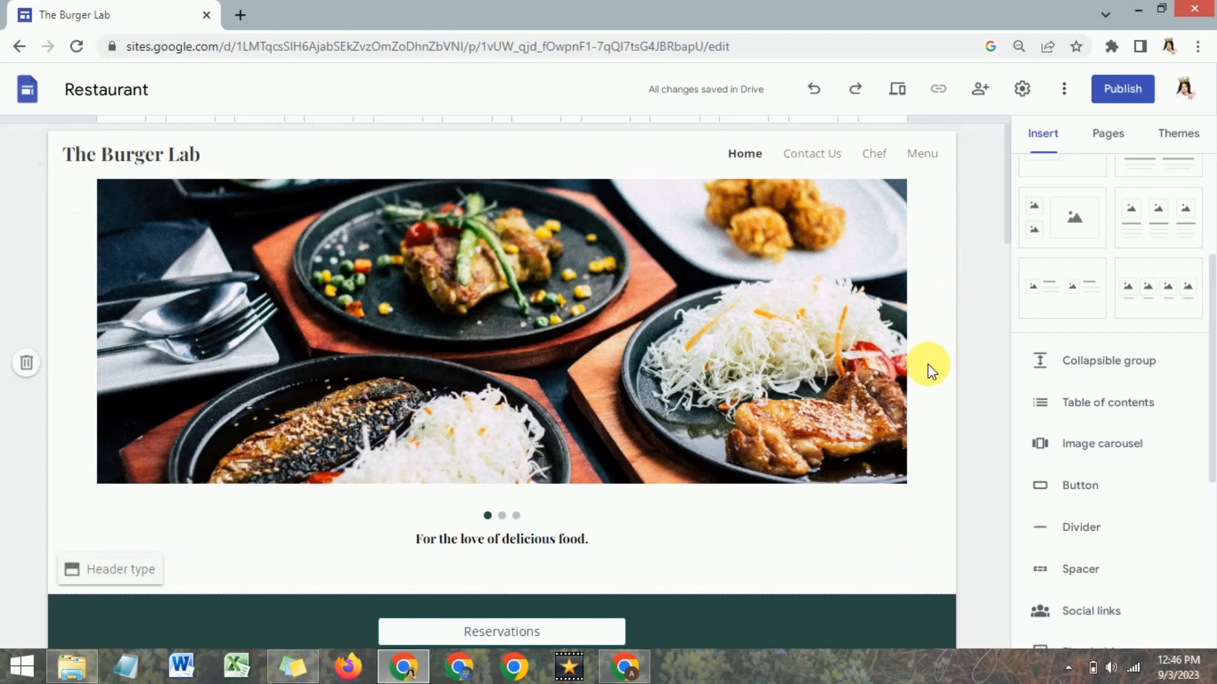
Switch to Elfsight, find the WhatsApp Chat app in the catalog and create a widget from its General template.
{"action": "left_click", "coordinate": [624, 665]}
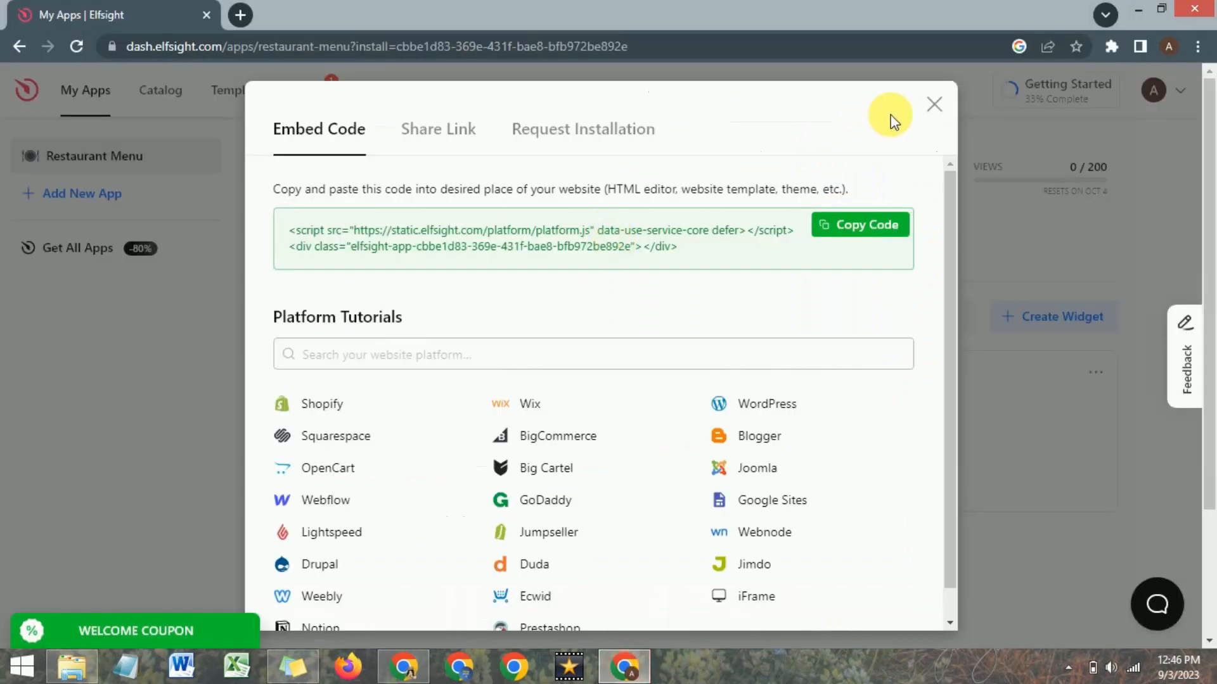
{"action": "left_click", "coordinate": [932, 103]}
{"action": "left_click", "coordinate": [362, 193]}
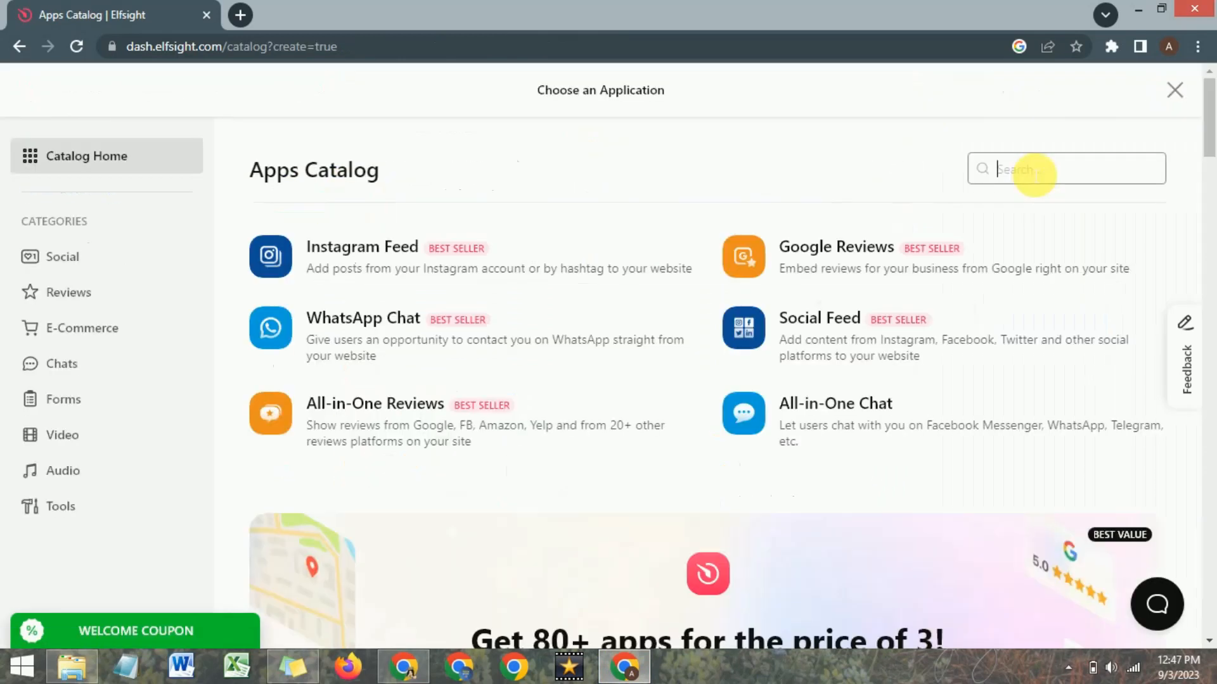
{"action": "left_click", "coordinate": [1034, 169]}
{"action": "type", "text": "whats"}
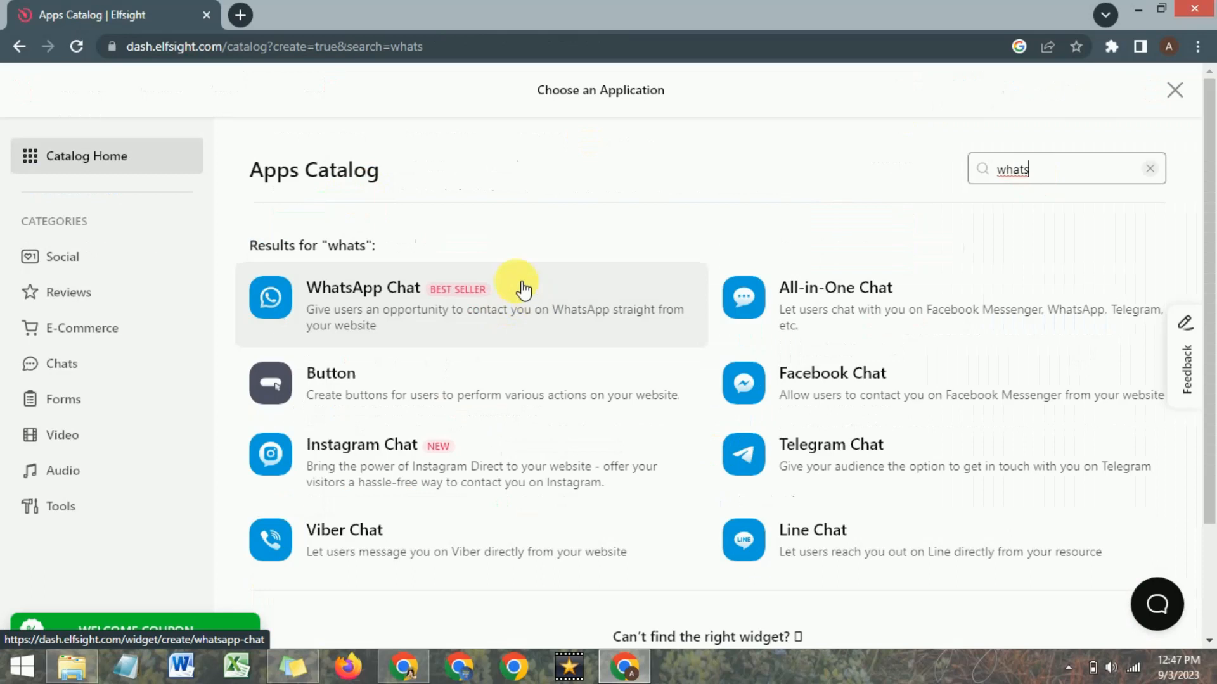
{"action": "left_click", "coordinate": [536, 296]}
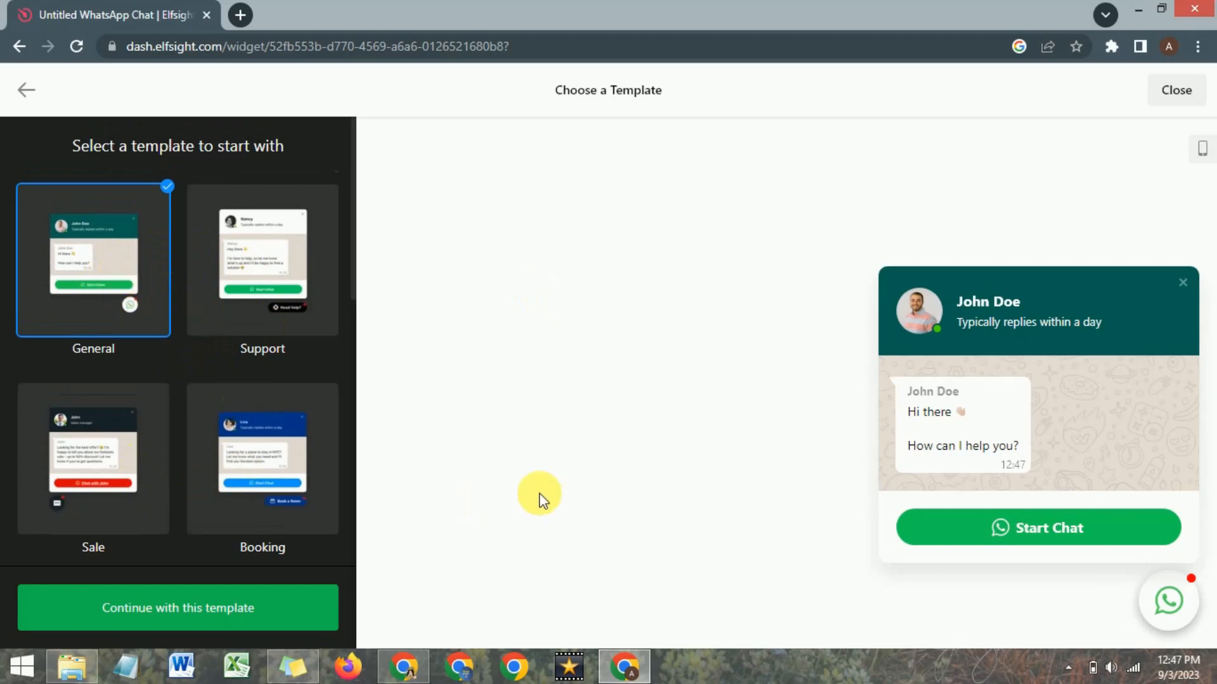
{"action": "left_click", "coordinate": [178, 620]}
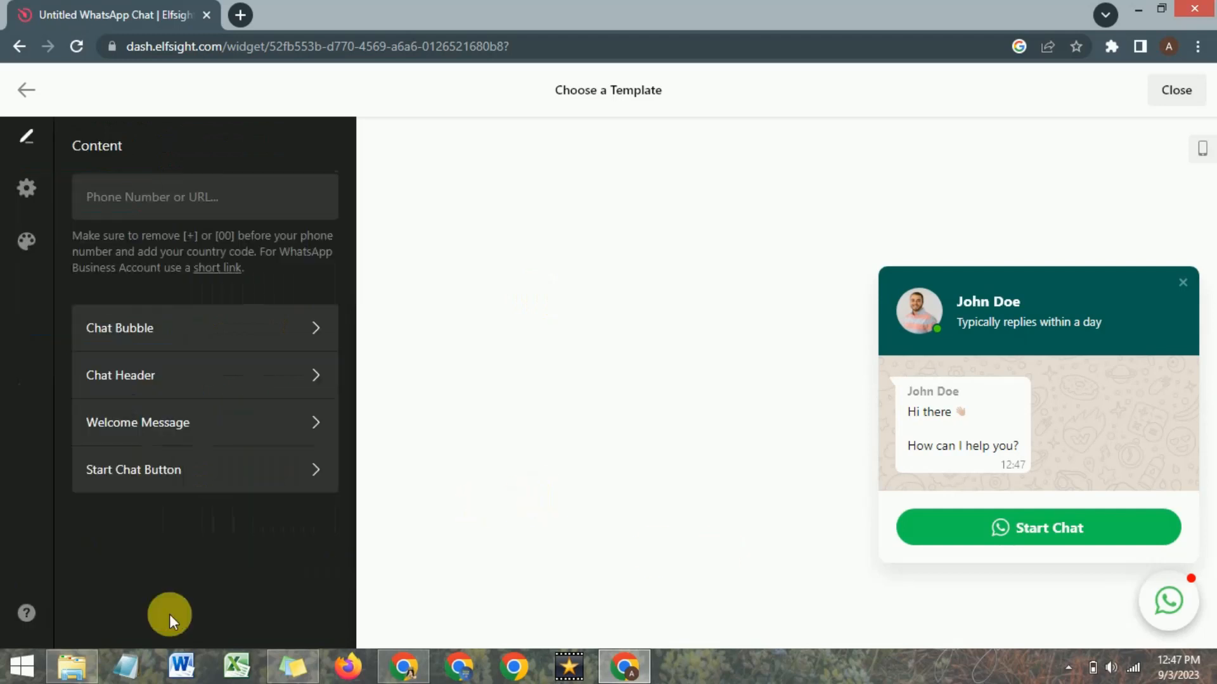
Fill in the WhatsApp phone number for the chat widget and view the Chat Bubble options.
{"action": "left_click", "coordinate": [163, 206]}
{"action": "key", "text": "ctrl+v"}
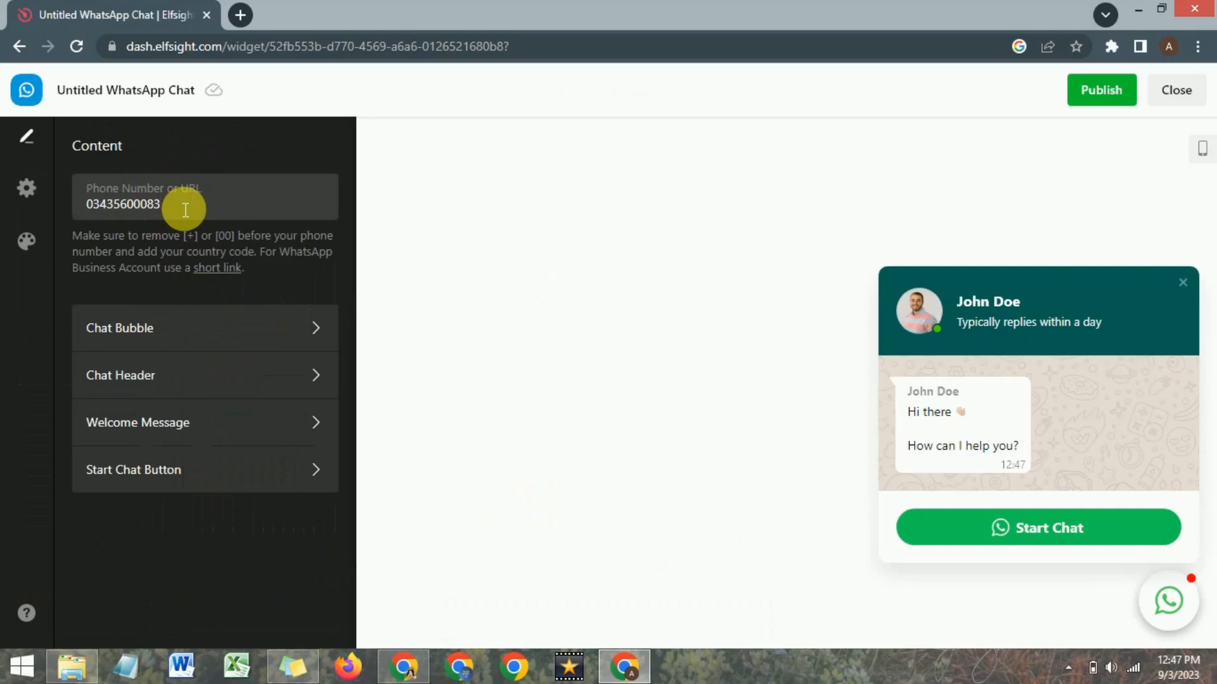
{"action": "left_click", "coordinate": [198, 335]}
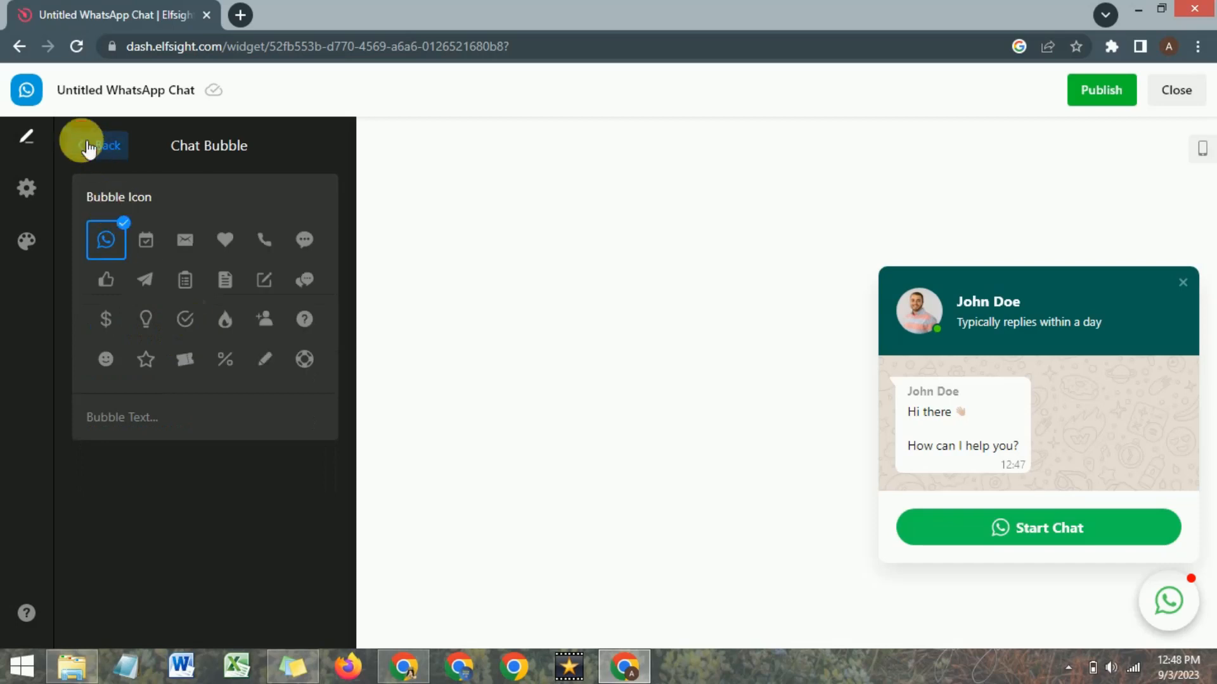
{"action": "left_click", "coordinate": [89, 147]}
Set the name in the WhatsApp widget's chat header to The Burger Lab.
{"action": "left_click", "coordinate": [160, 392]}
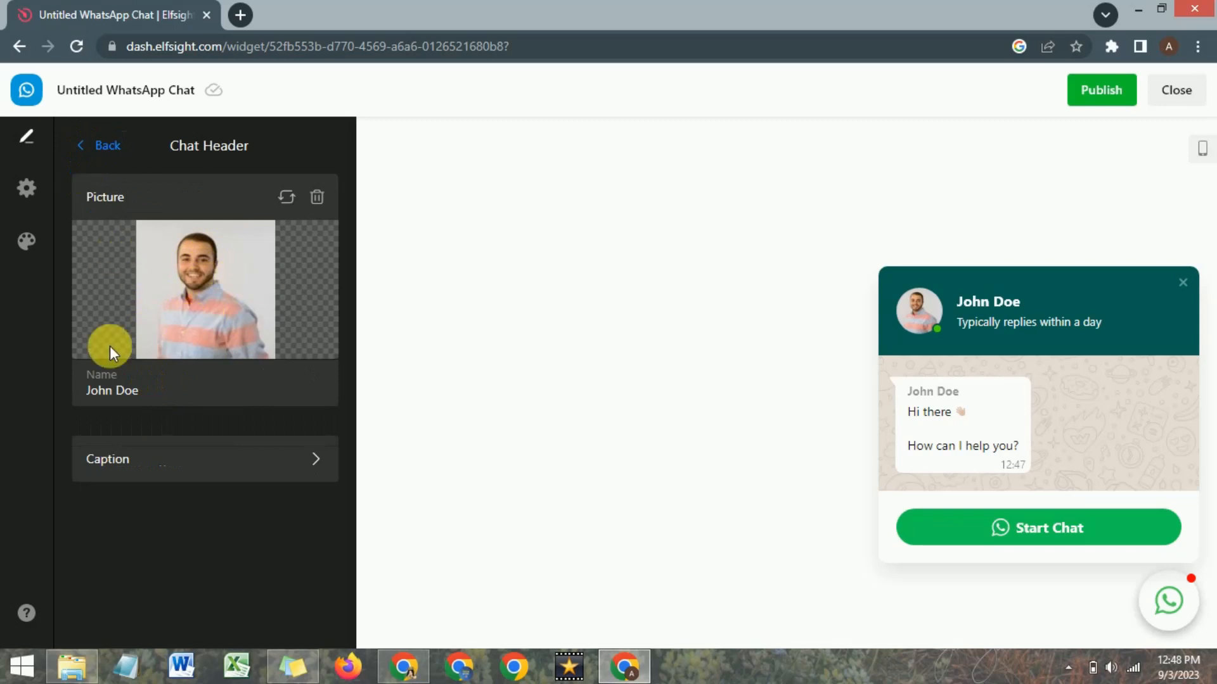
{"action": "triple_click", "coordinate": [119, 393]}
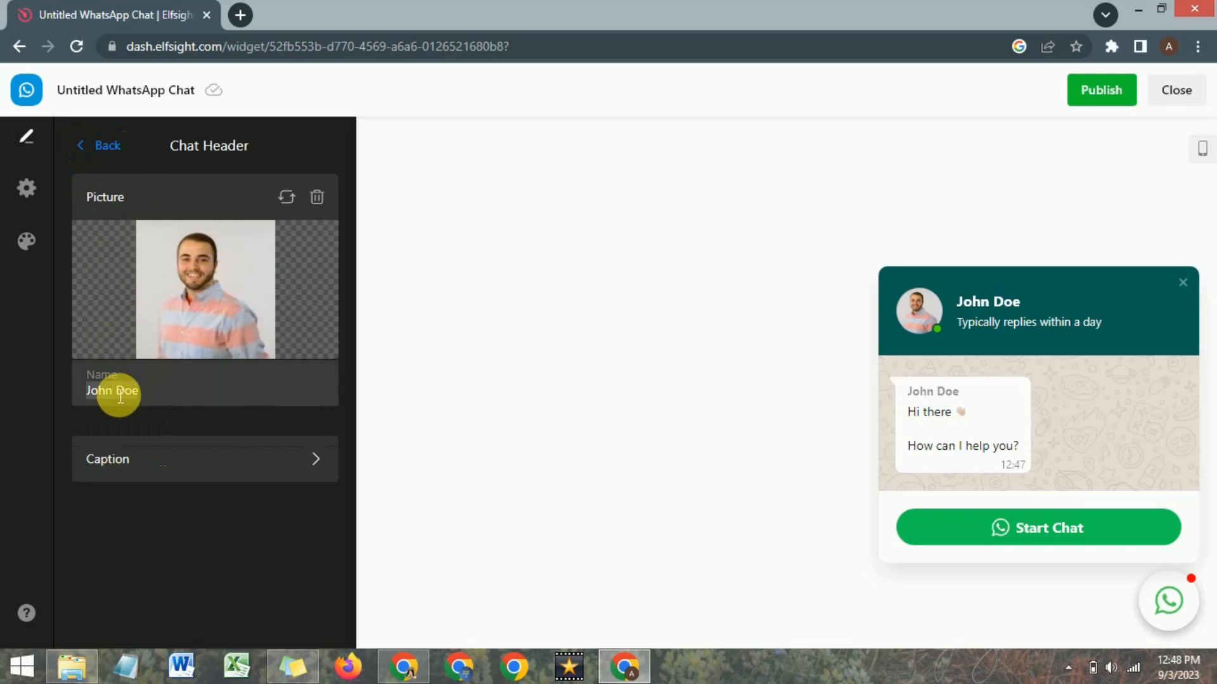
{"action": "type", "text": "The Burger Lab"}
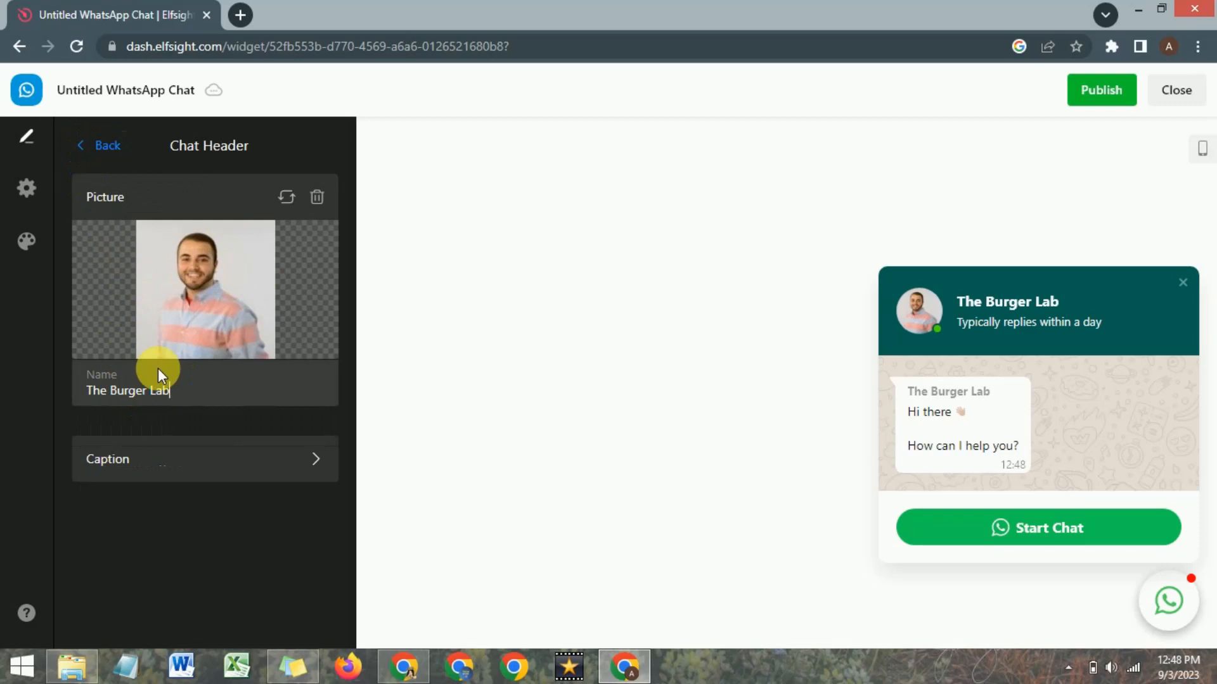
{"action": "left_click", "coordinate": [101, 147]}
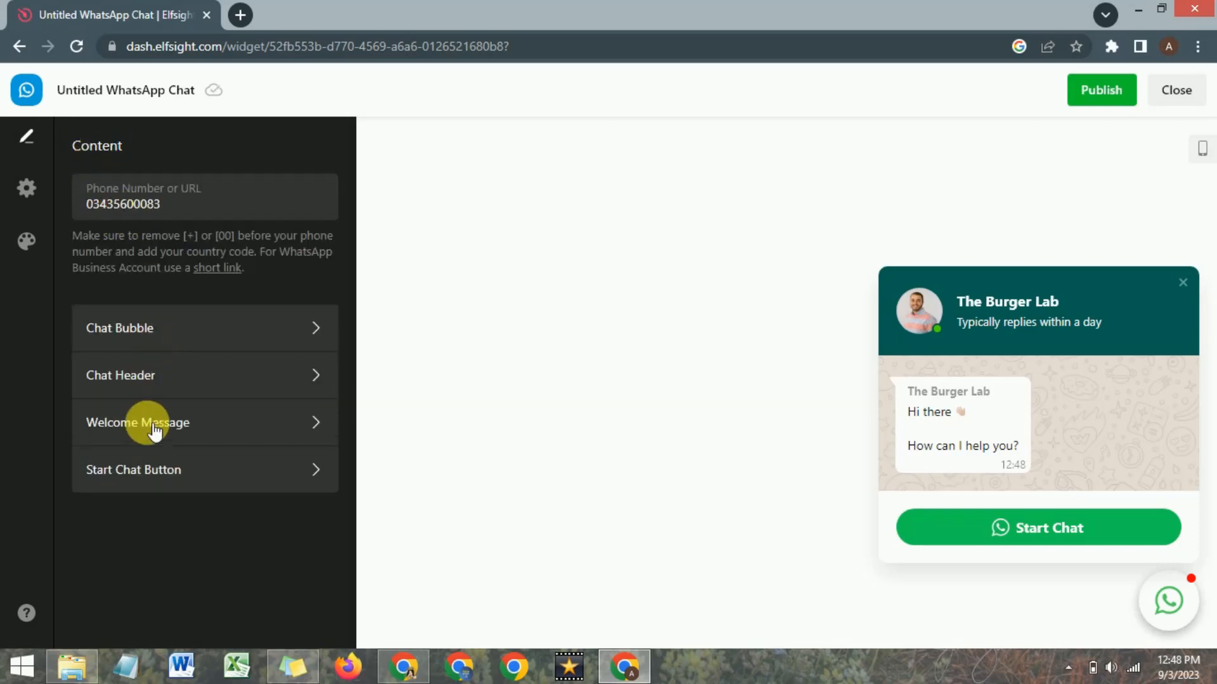
Review the Welcome Message and Start Chat Button settings of the WhatsApp widget.
{"action": "left_click", "coordinate": [153, 426]}
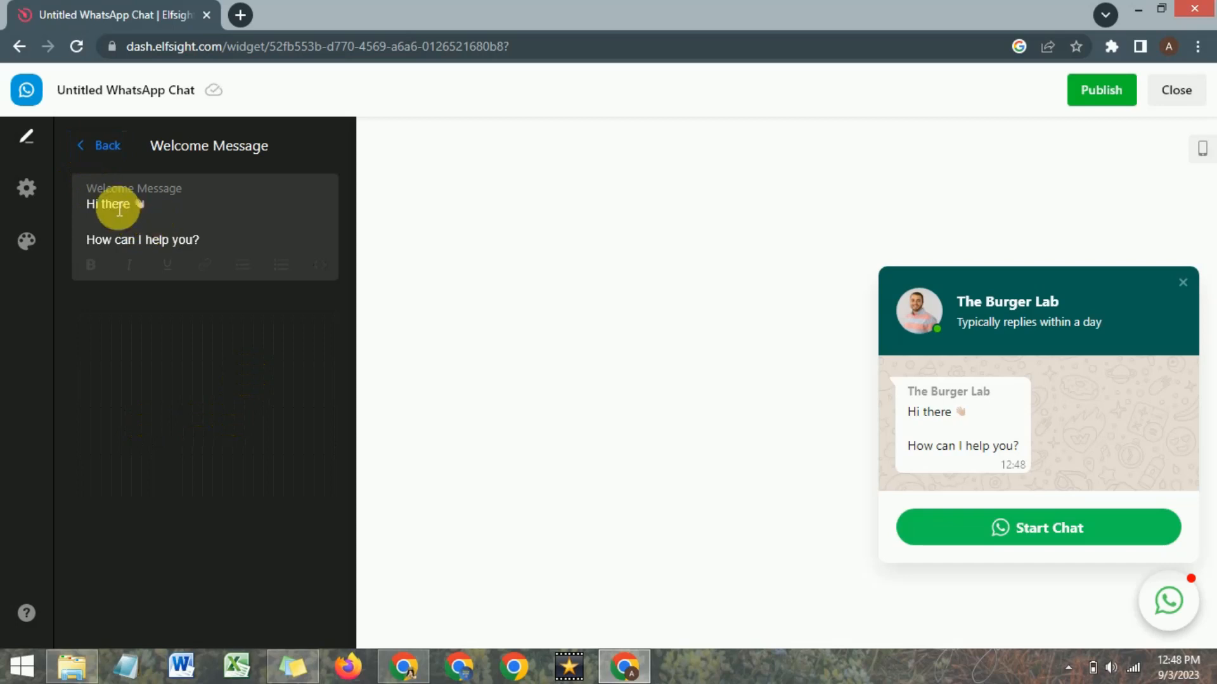
{"action": "left_click", "coordinate": [89, 145]}
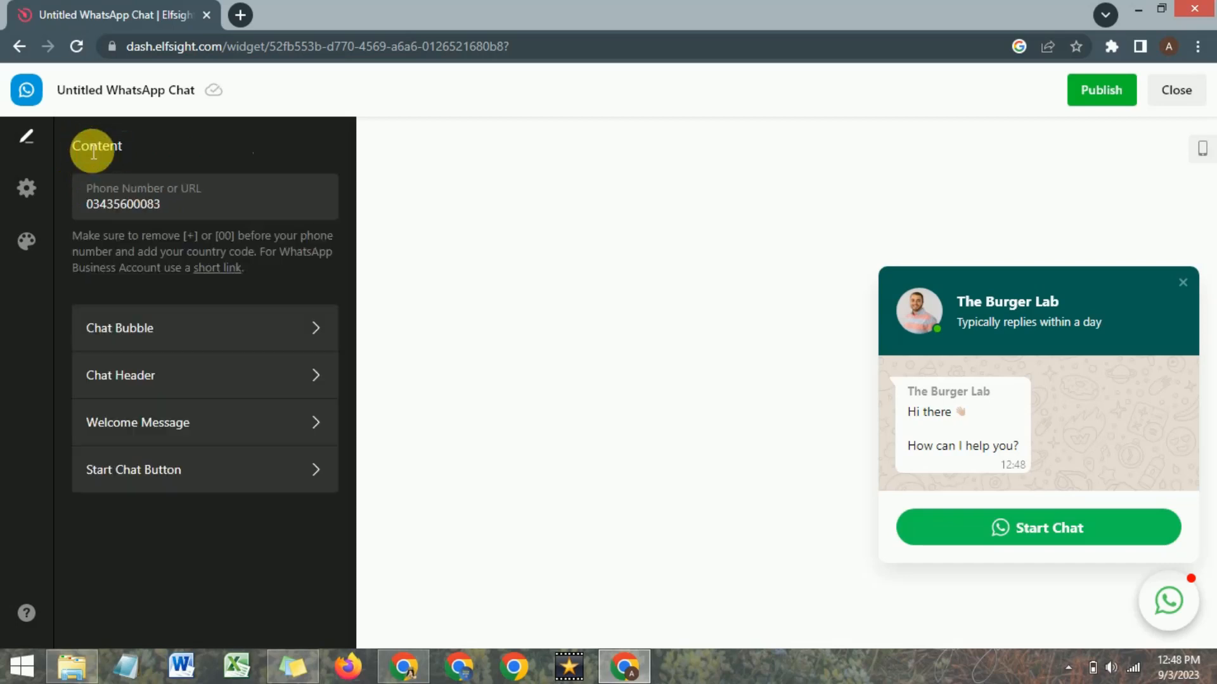
{"action": "left_click", "coordinate": [135, 469]}
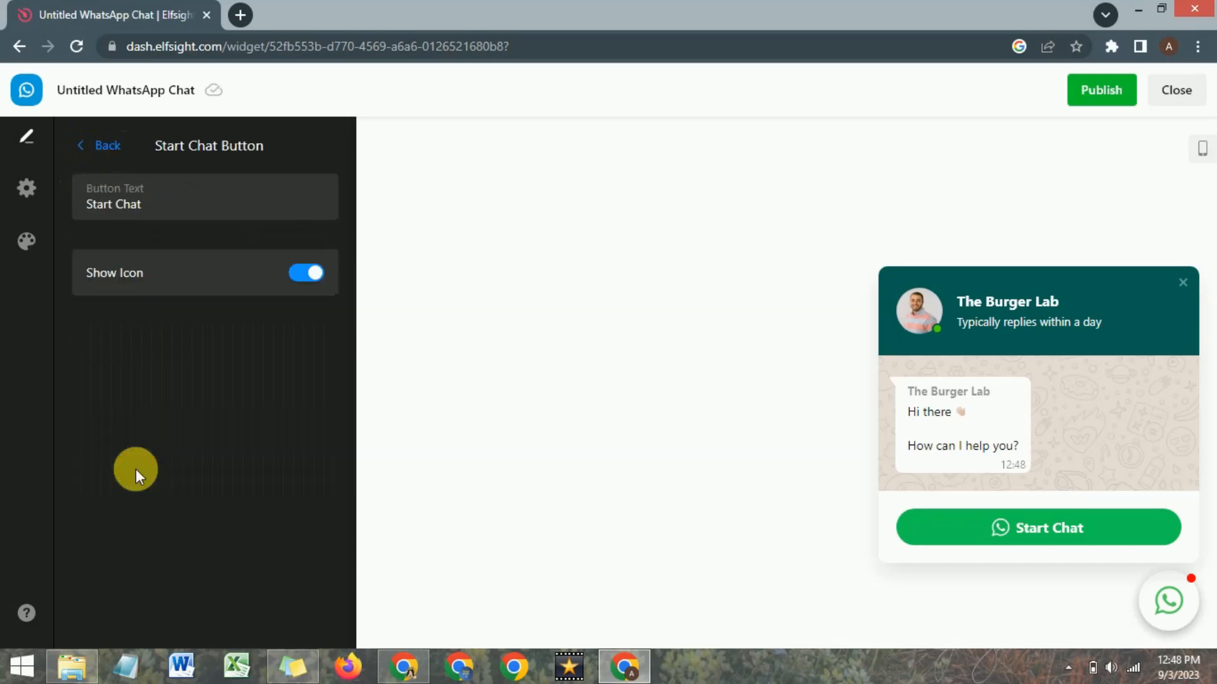
{"action": "double_click", "coordinate": [154, 214]}
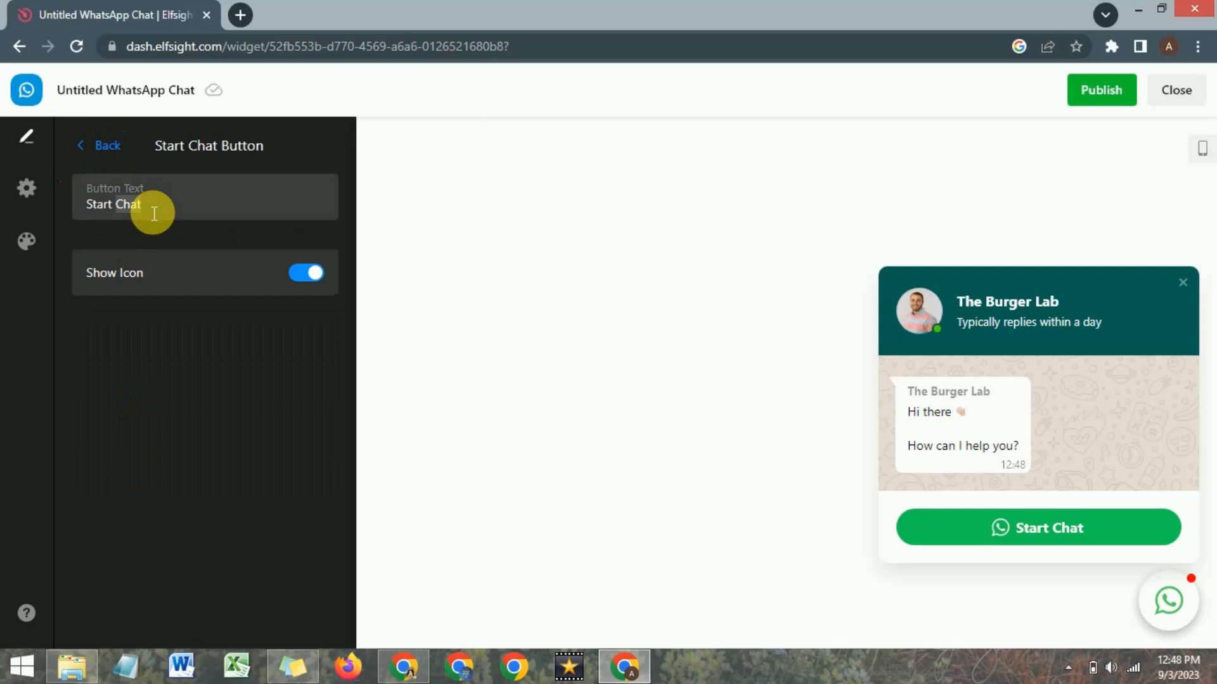
{"action": "left_click", "coordinate": [92, 146]}
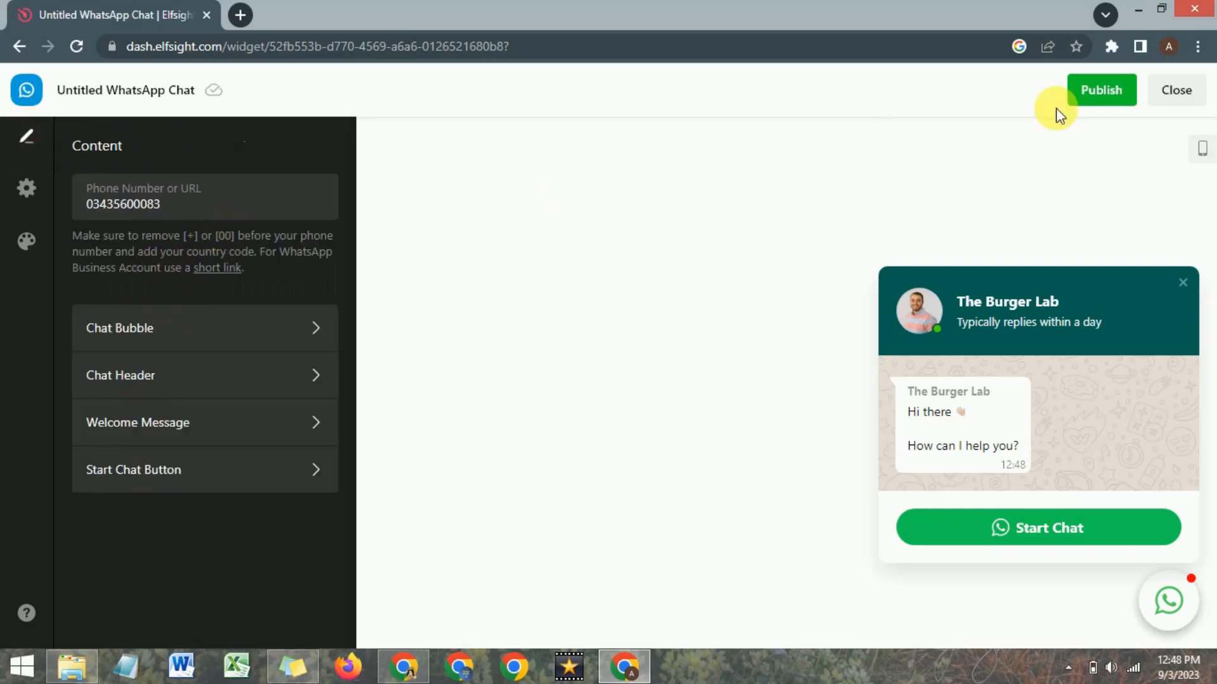
Publish the WhatsApp Chat widget and copy its embed code.
{"action": "left_click", "coordinate": [1103, 92]}
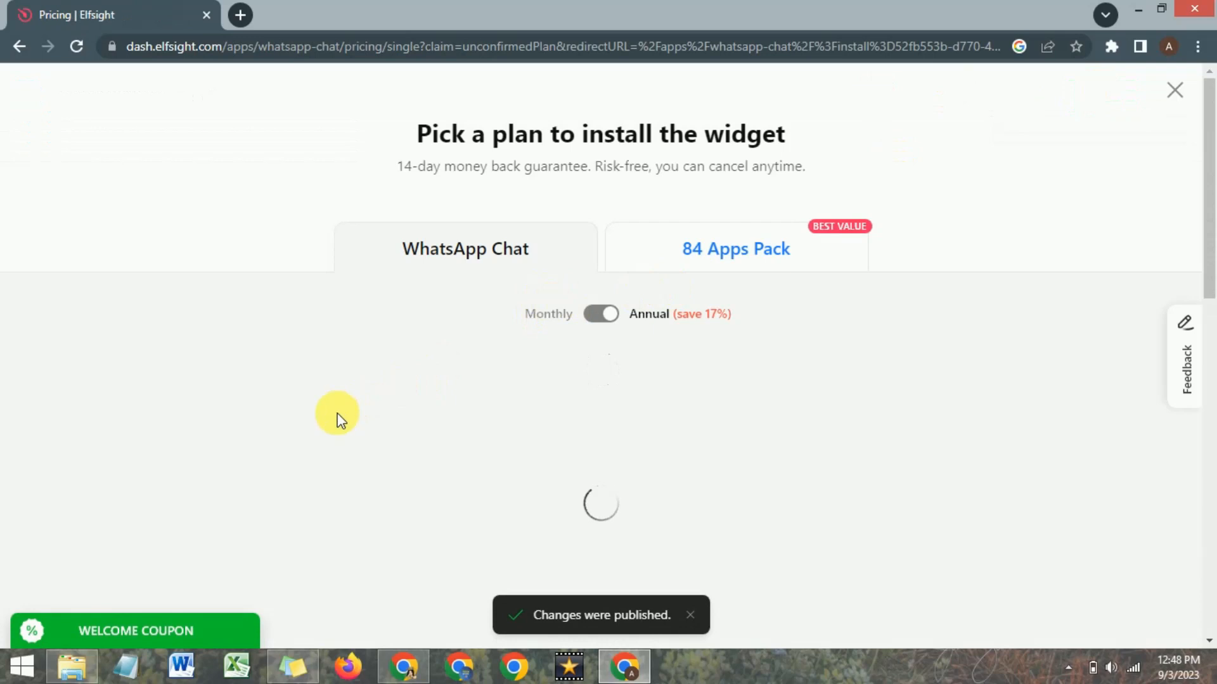
{"action": "scroll", "coordinate": [338, 414], "scroll_direction": "down", "scroll_amount": 2}
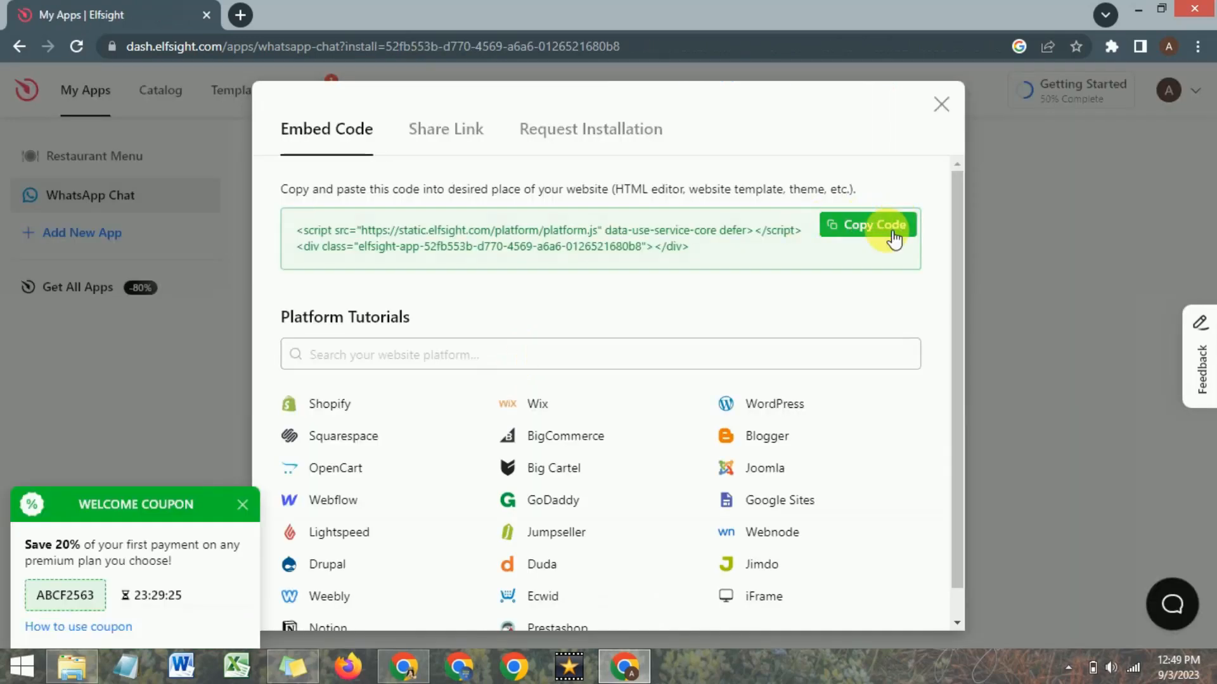
{"action": "left_click", "coordinate": [873, 232]}
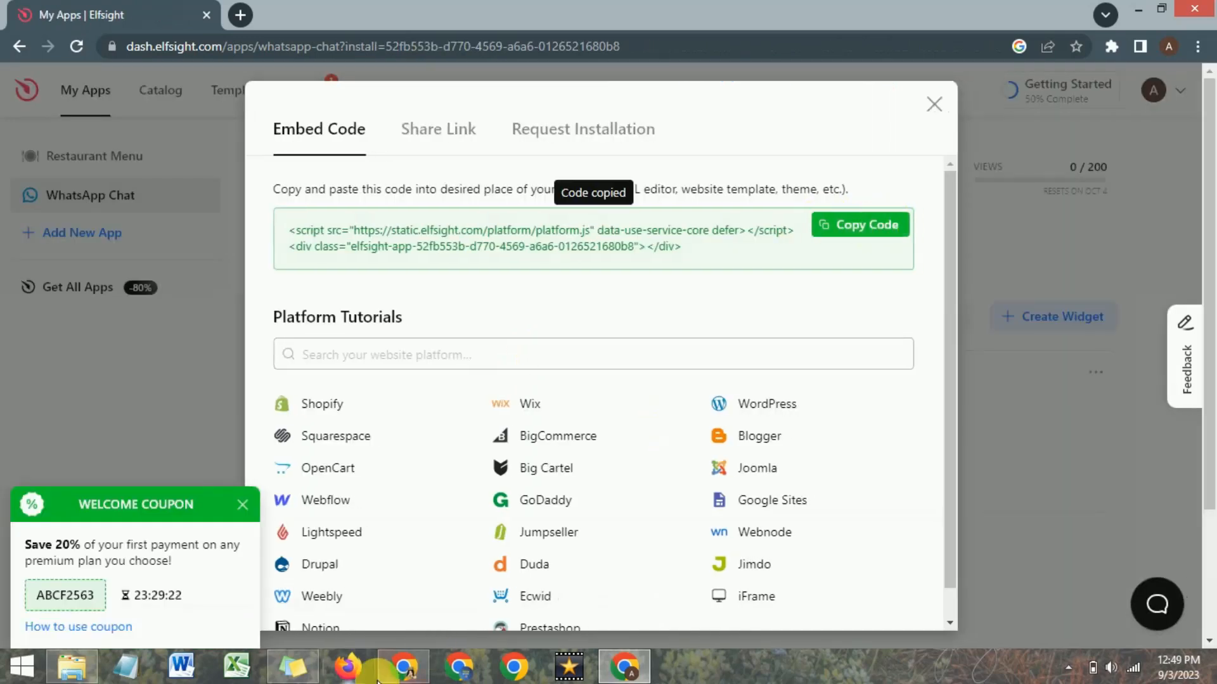
Switch to Google Sites and embed the copied WhatsApp widget code on the Home page, below the dark green band above the footer.
{"action": "left_click", "coordinate": [399, 671]}
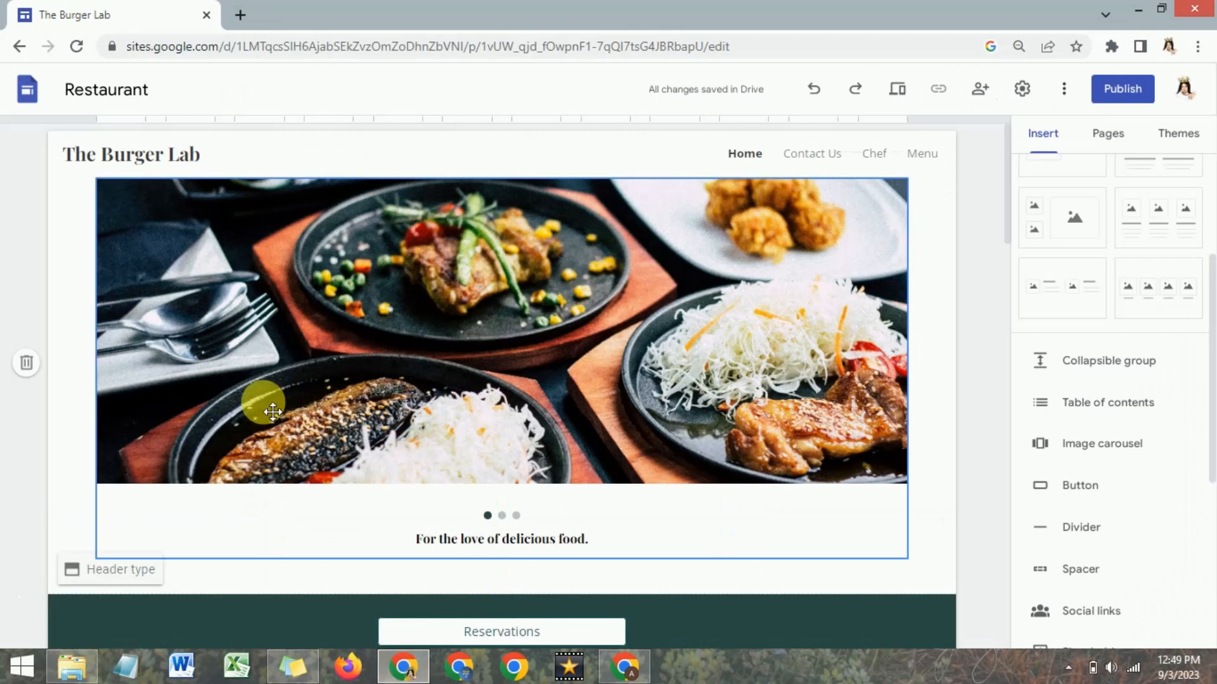
{"action": "scroll", "coordinate": [261, 402], "scroll_direction": "down", "scroll_amount": 8}
{"action": "scroll", "coordinate": [273, 412], "scroll_direction": "down", "scroll_amount": 10}
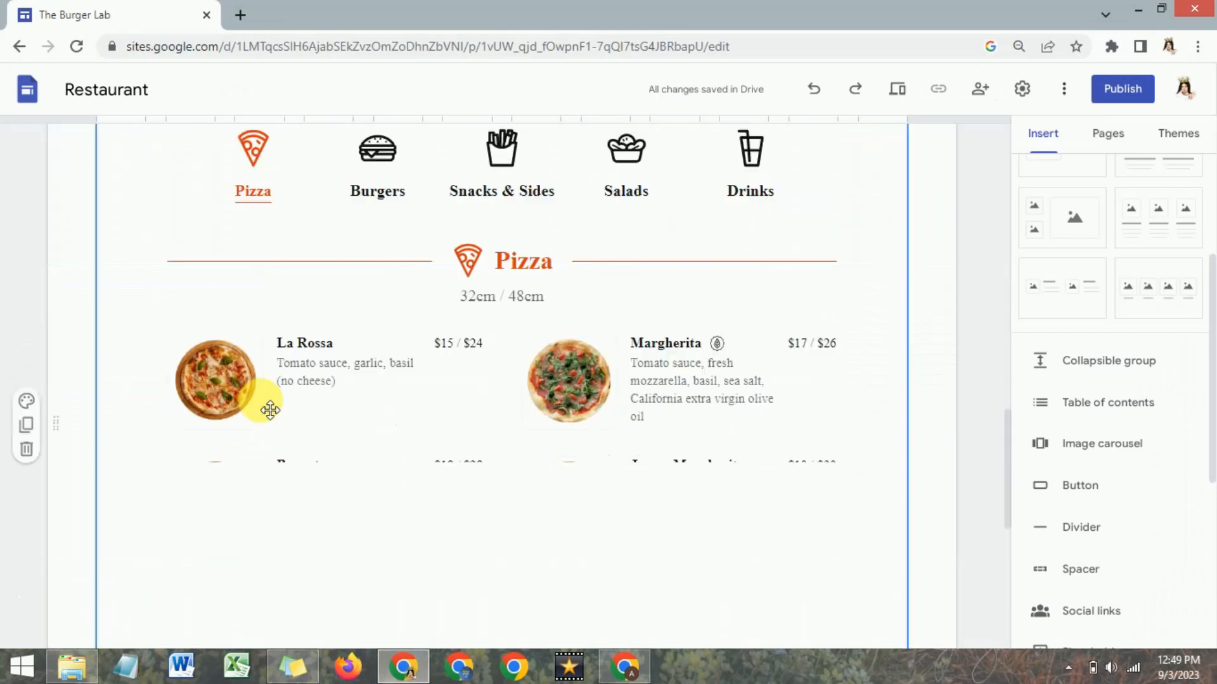
{"action": "scroll", "coordinate": [270, 410], "scroll_direction": "down", "scroll_amount": 3}
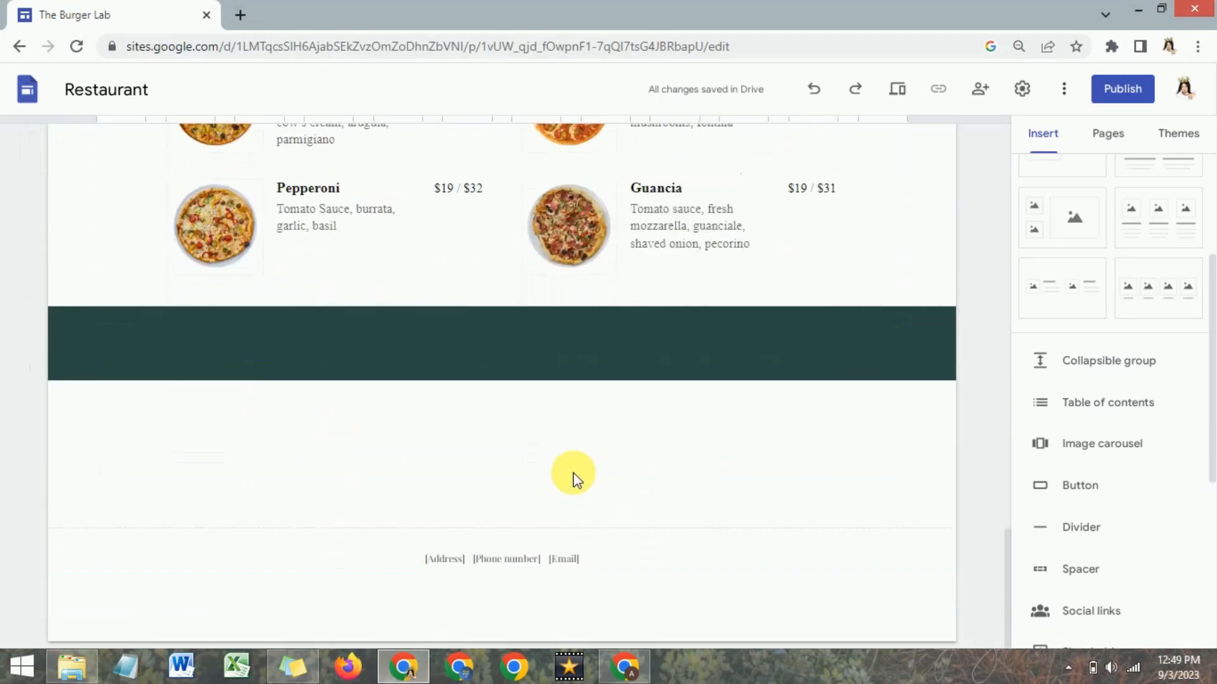
{"action": "double_click", "coordinate": [652, 493]}
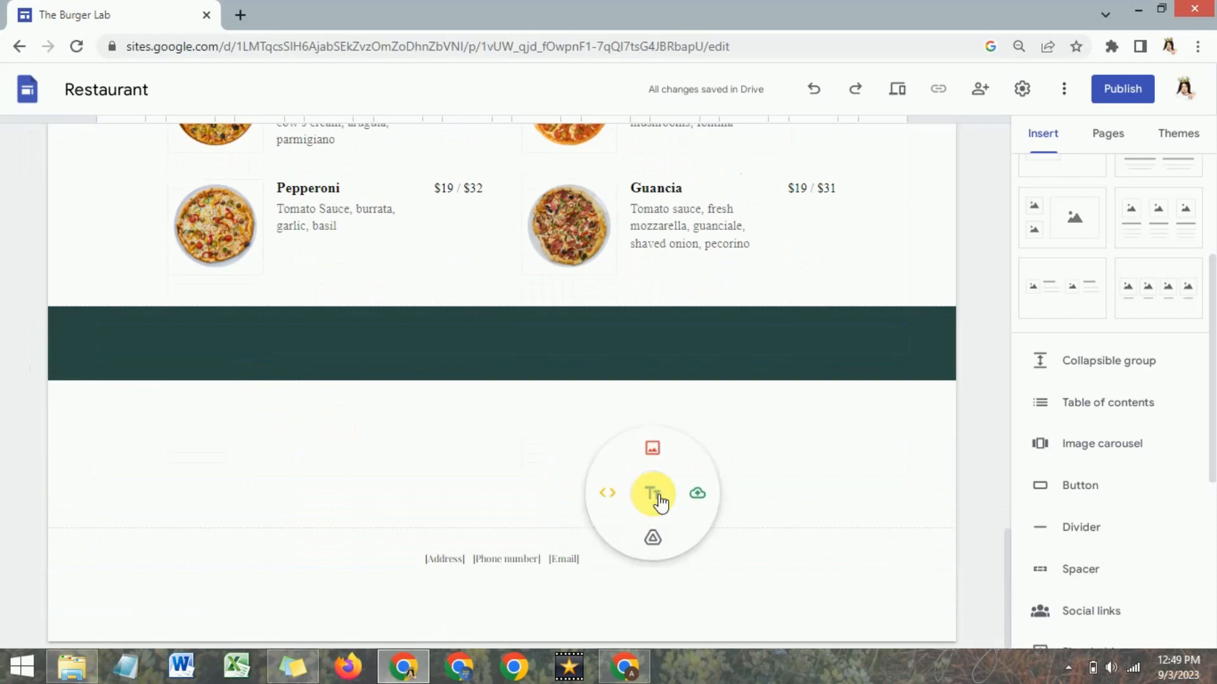
{"action": "left_click", "coordinate": [607, 493]}
{"action": "left_click", "coordinate": [514, 308]}
{"action": "right_click", "coordinate": [517, 347]}
{"action": "left_click", "coordinate": [576, 472]}
{"action": "left_click", "coordinate": [781, 465]}
{"action": "left_click", "coordinate": [785, 539]}
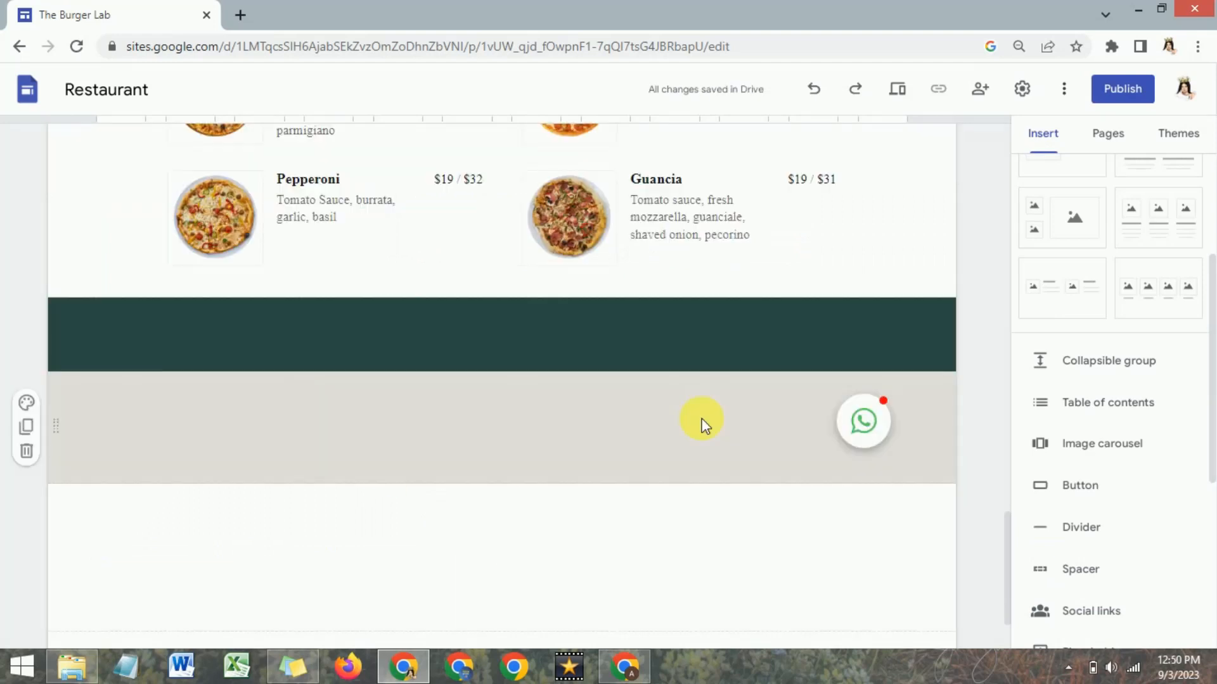
Examine the embedded WhatsApp chat bubble and review the Home page layout from the footer up to the header.
{"action": "left_click", "coordinate": [863, 421]}
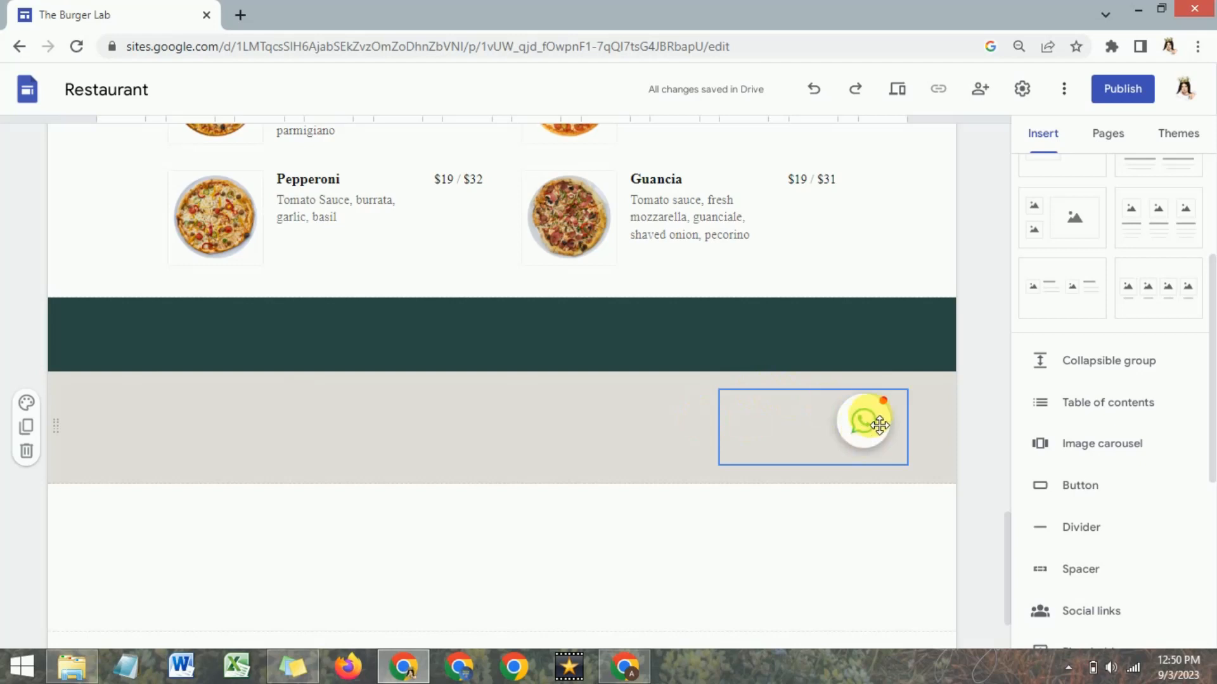
{"action": "left_click", "coordinate": [476, 374]}
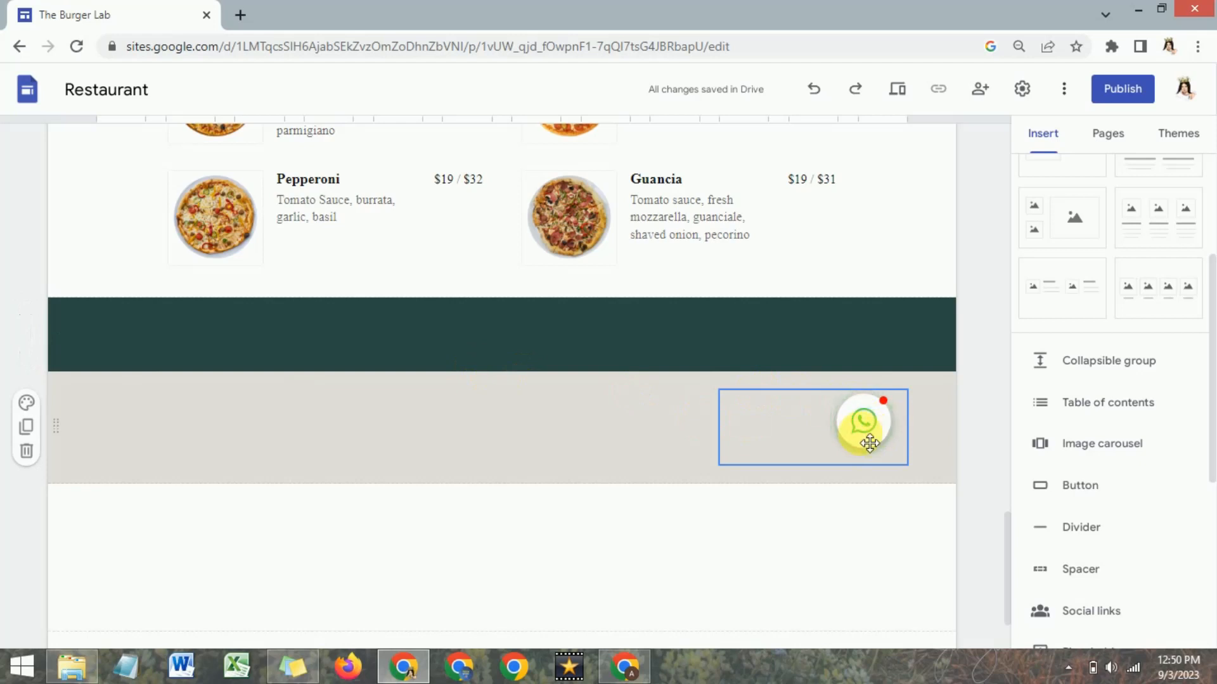
{"action": "scroll", "coordinate": [670, 410], "scroll_direction": "down", "scroll_amount": 2}
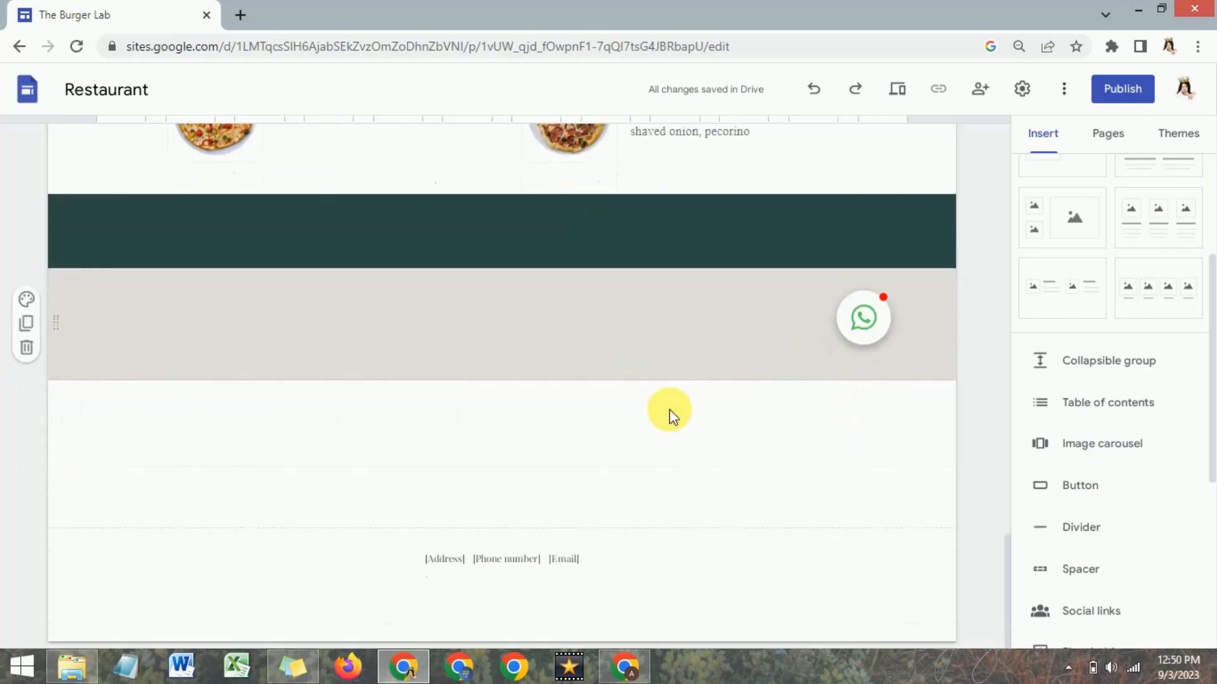
{"action": "scroll", "coordinate": [669, 409], "scroll_direction": "up", "scroll_amount": 4}
{"action": "scroll", "coordinate": [670, 409], "scroll_direction": "down", "scroll_amount": 4}
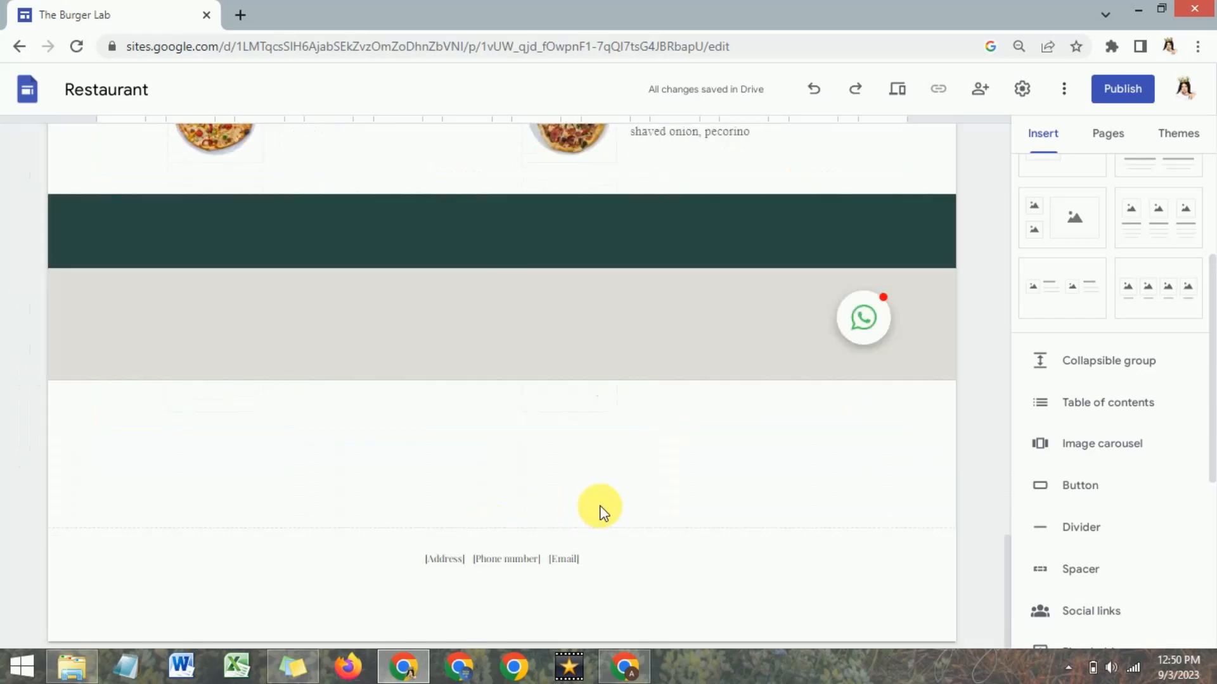
{"action": "scroll", "coordinate": [598, 508], "scroll_direction": "up", "scroll_amount": 2}
{"action": "scroll", "coordinate": [604, 502], "scroll_direction": "up", "scroll_amount": 10}
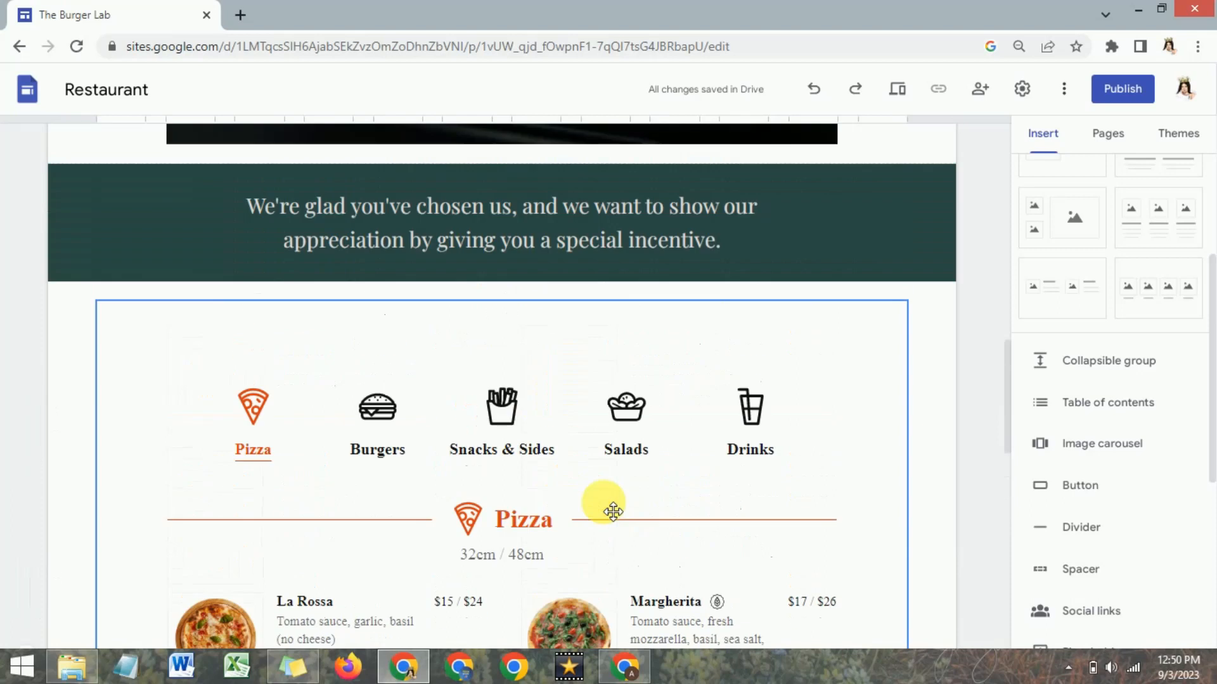
{"action": "scroll", "coordinate": [613, 511], "scroll_direction": "up", "scroll_amount": 6}
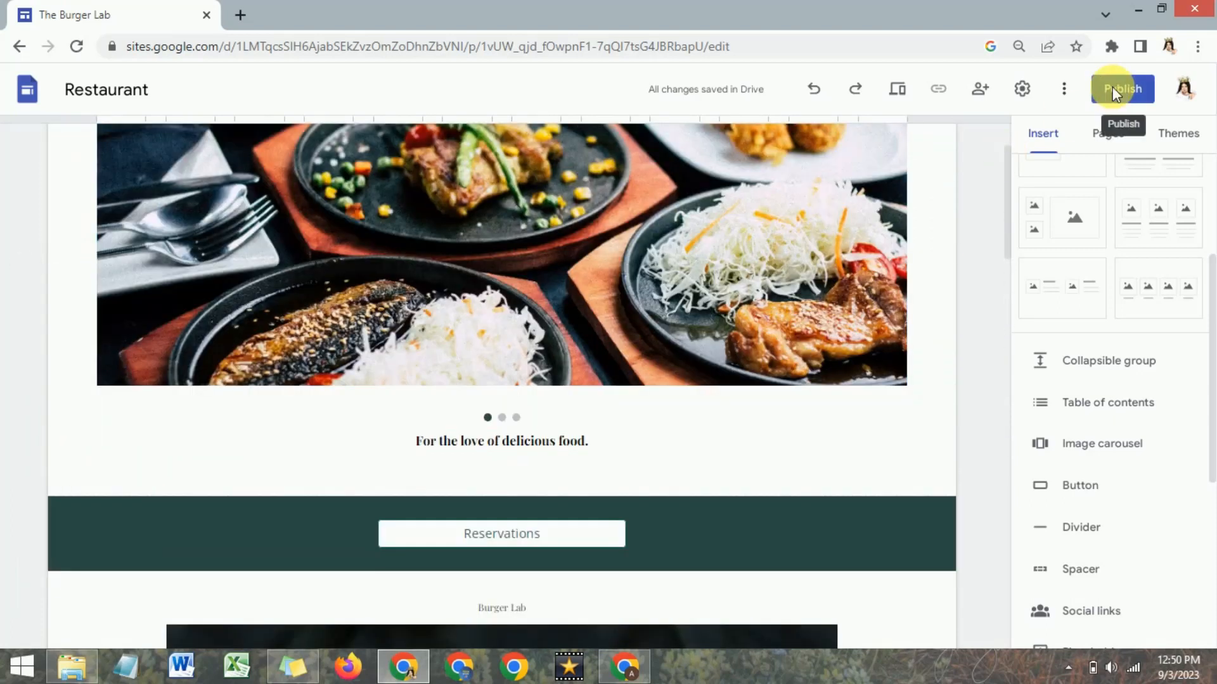
{"action": "left_click", "coordinate": [1118, 92]}
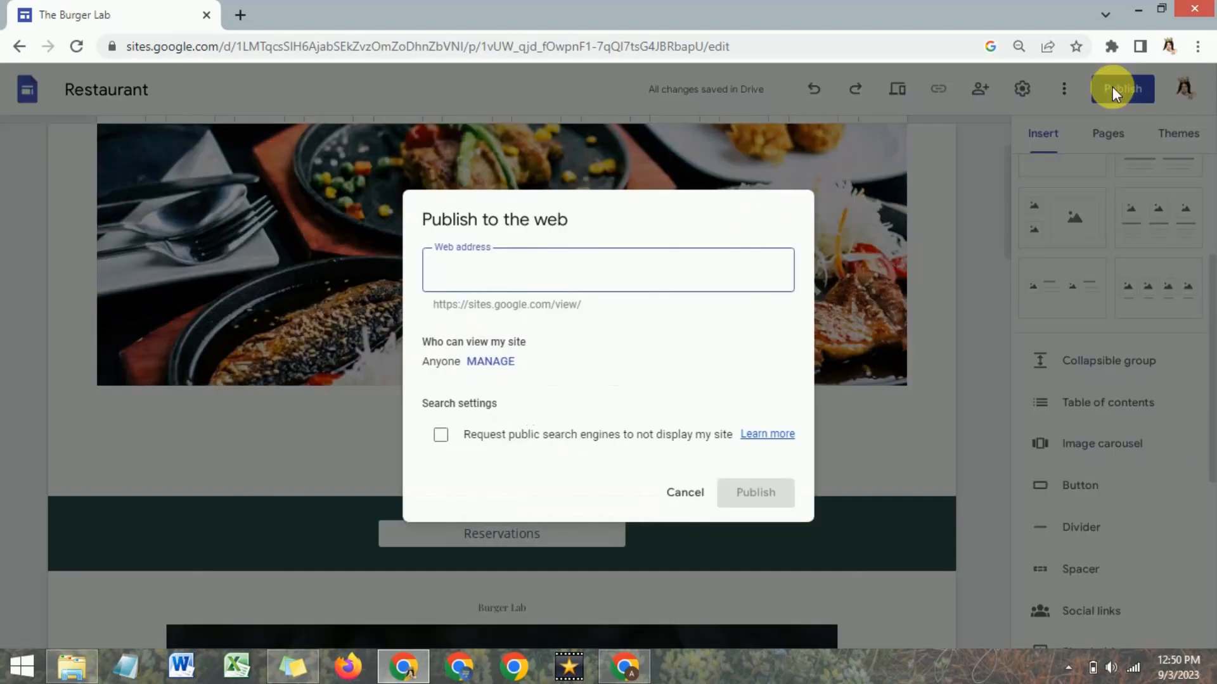
{"action": "left_click", "coordinate": [761, 524]}
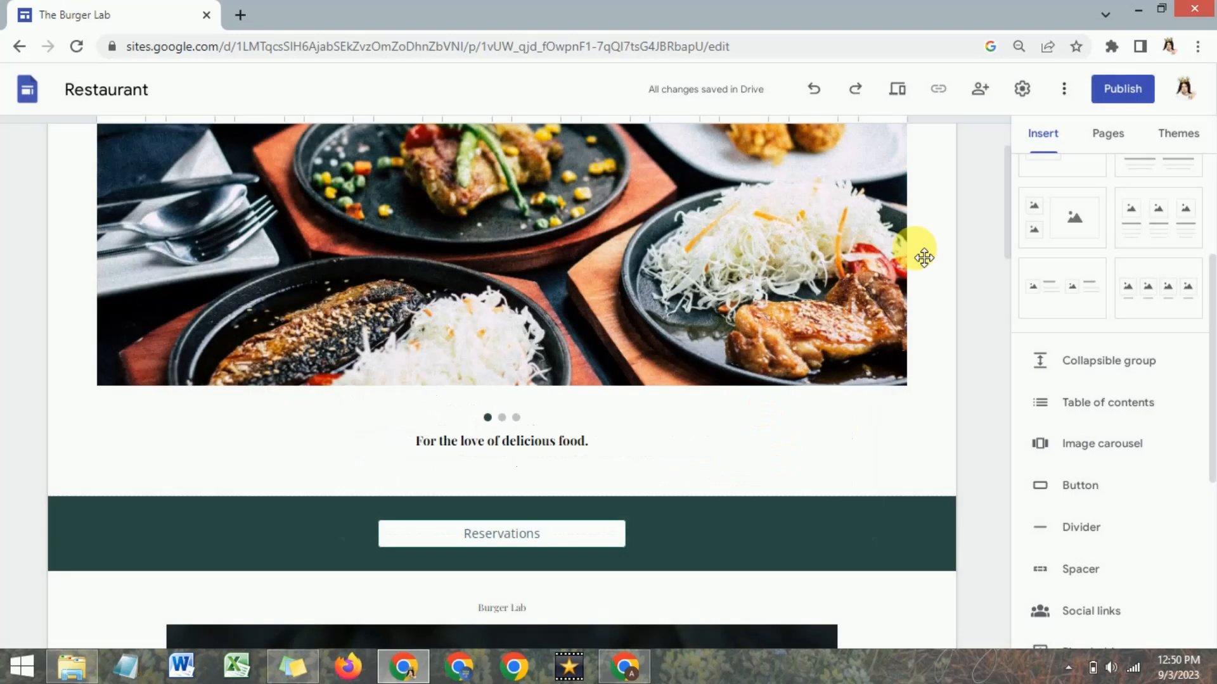
{"action": "left_click", "coordinate": [1097, 133]}
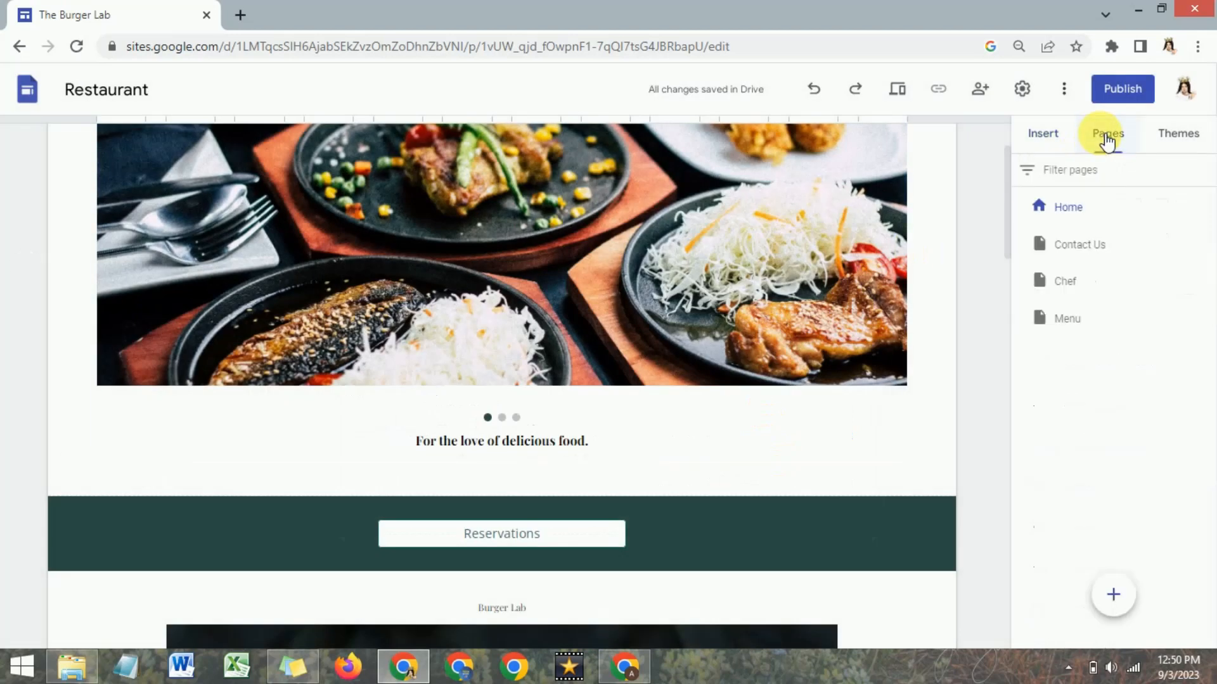
{"action": "left_click", "coordinate": [1114, 595]}
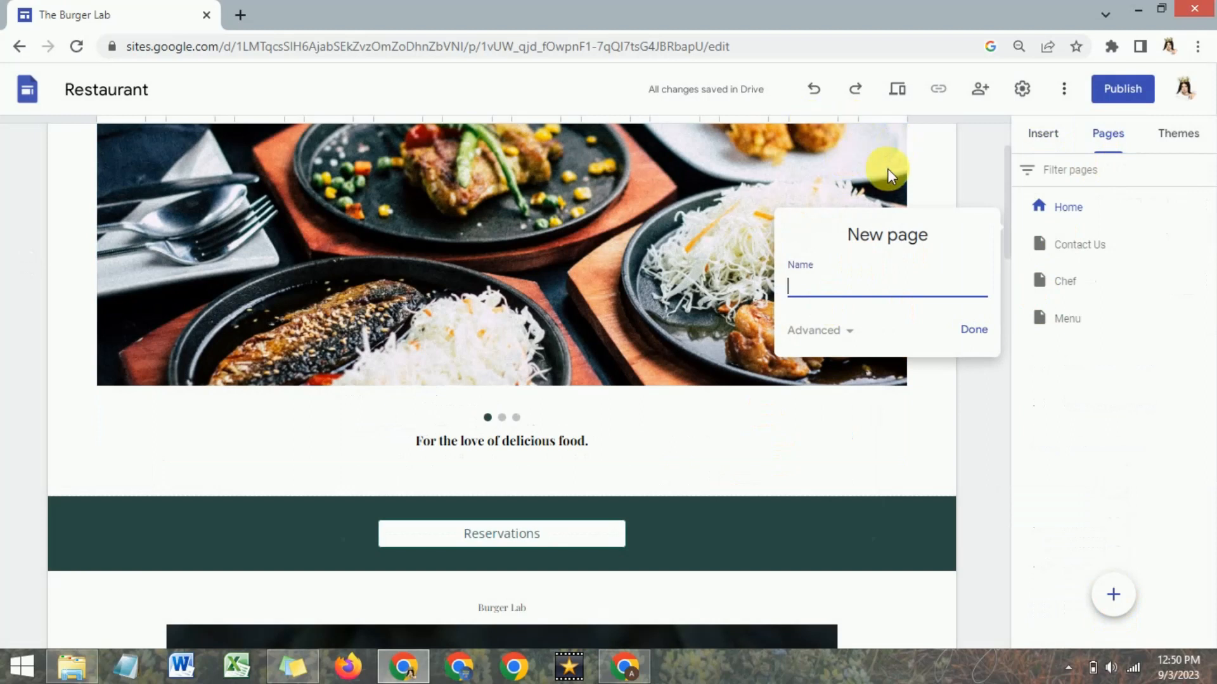
{"action": "left_click", "coordinate": [968, 328]}
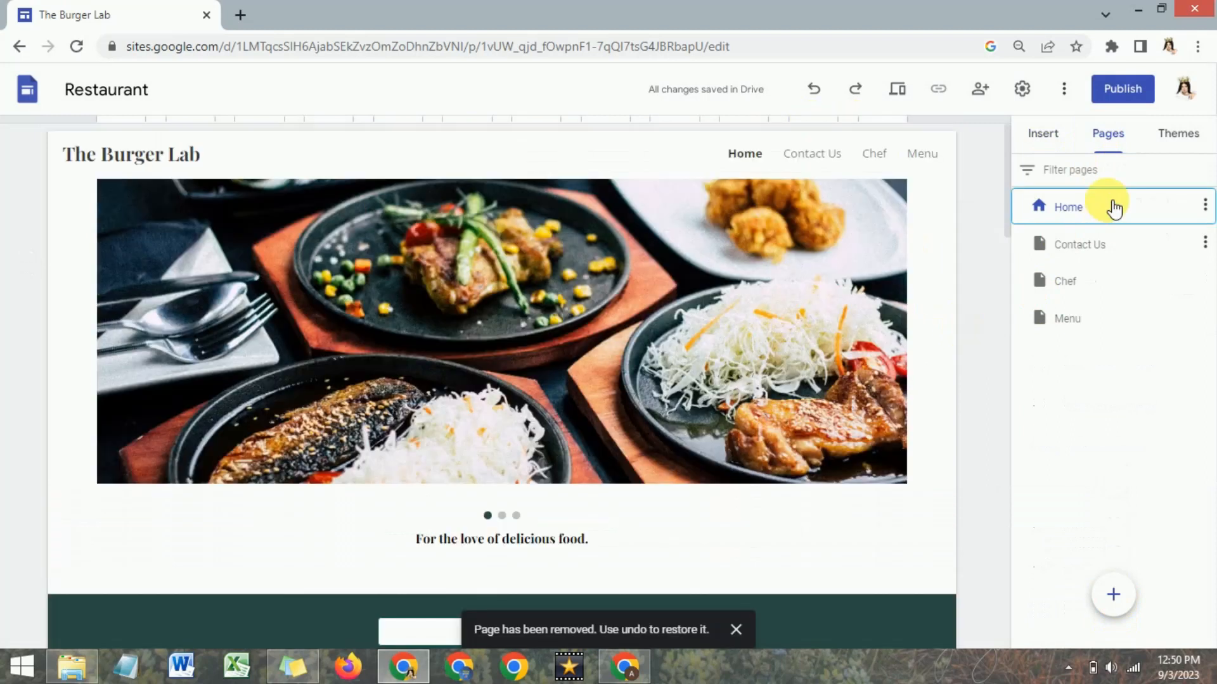
Publish the site to the web with the web address theburgerlab12.
{"action": "left_click", "coordinate": [1124, 89]}
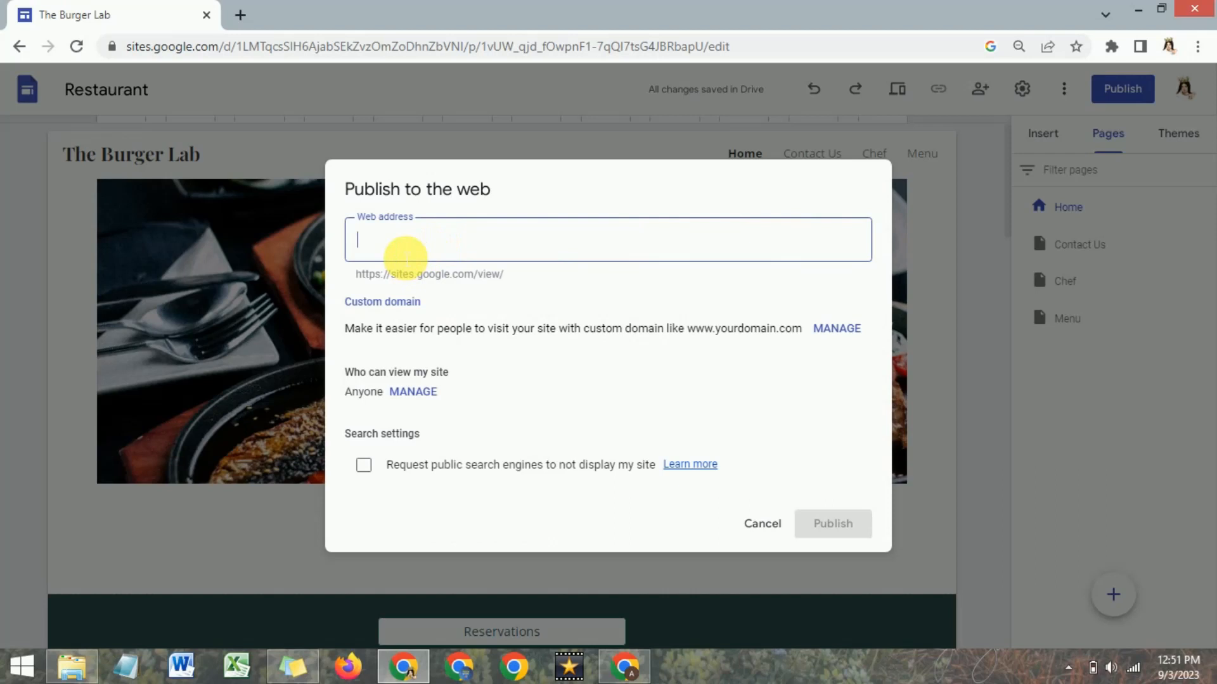
{"action": "key", "text": "ctrl+v"}
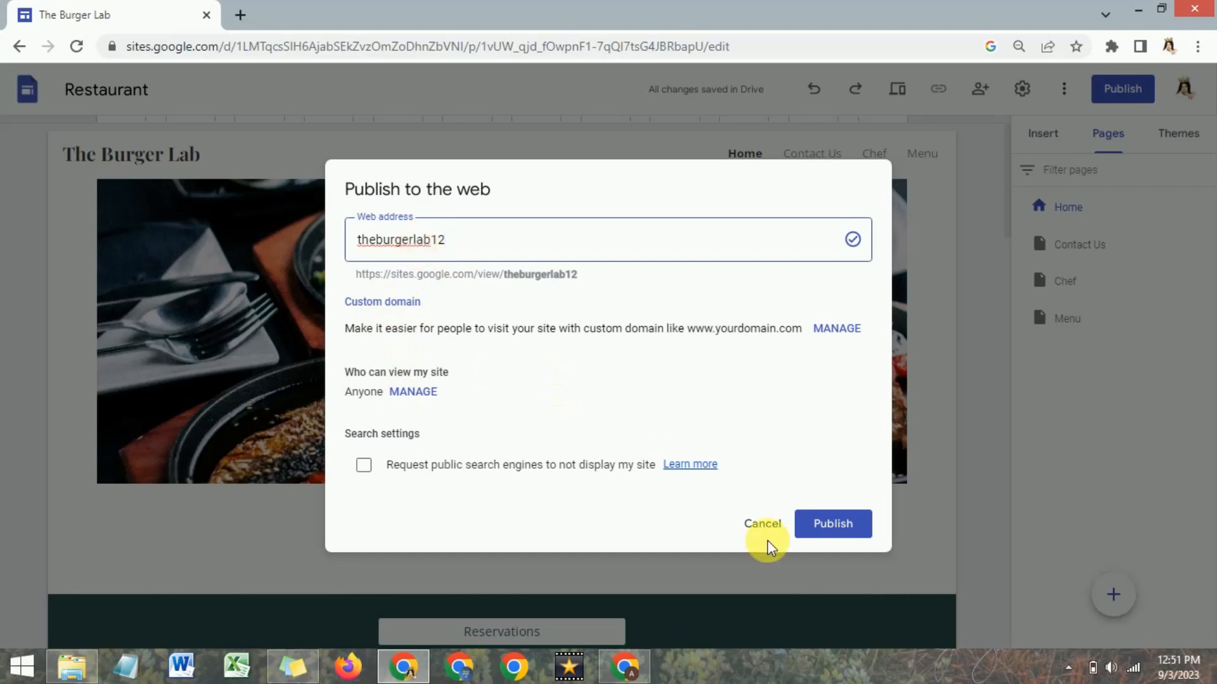
{"action": "left_click", "coordinate": [843, 525]}
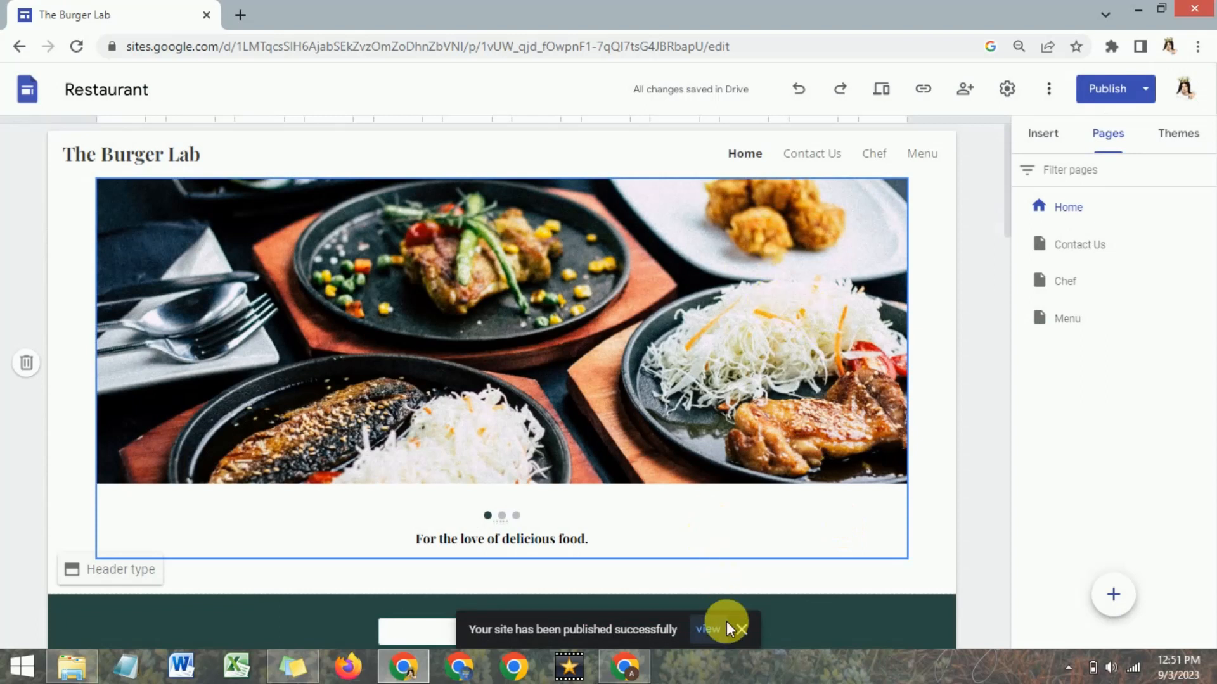
Open the published site and look through the Home page down to the pizza items of the restaurant menu.
{"action": "left_click", "coordinate": [711, 629]}
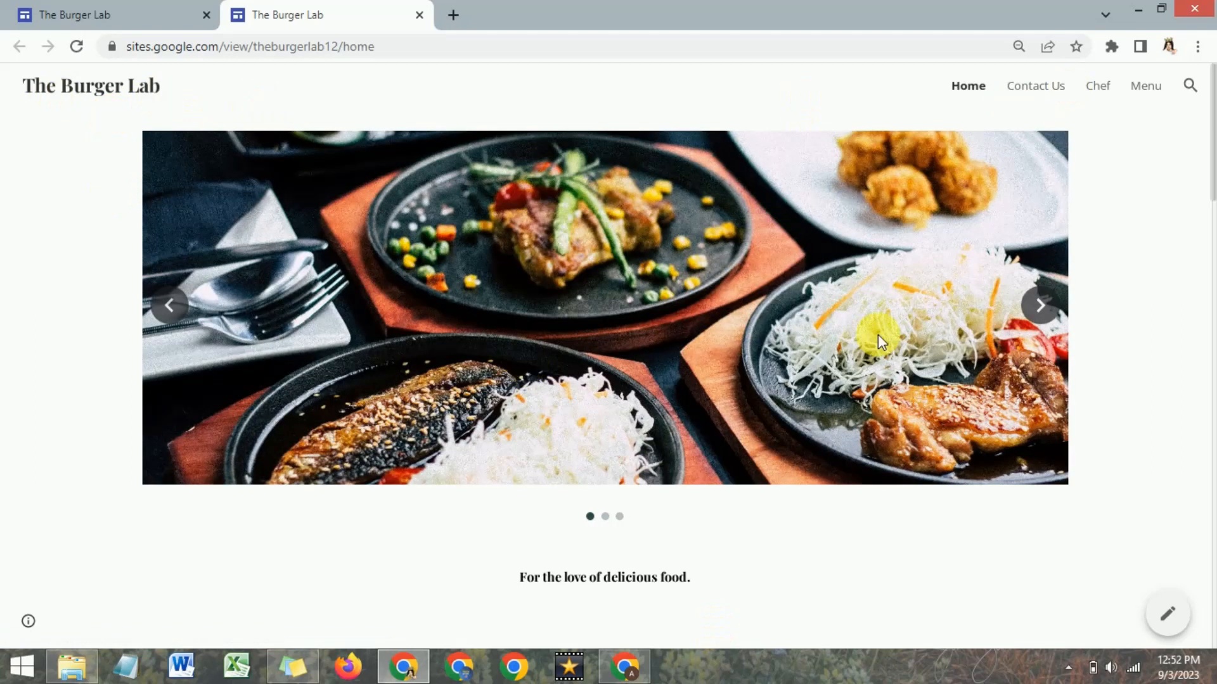
{"action": "left_click_drag", "start_coordinate": [1209, 172], "coordinate": [1209, 320]}
{"action": "scroll", "coordinate": [1207, 333], "scroll_direction": "down", "scroll_amount": 3}
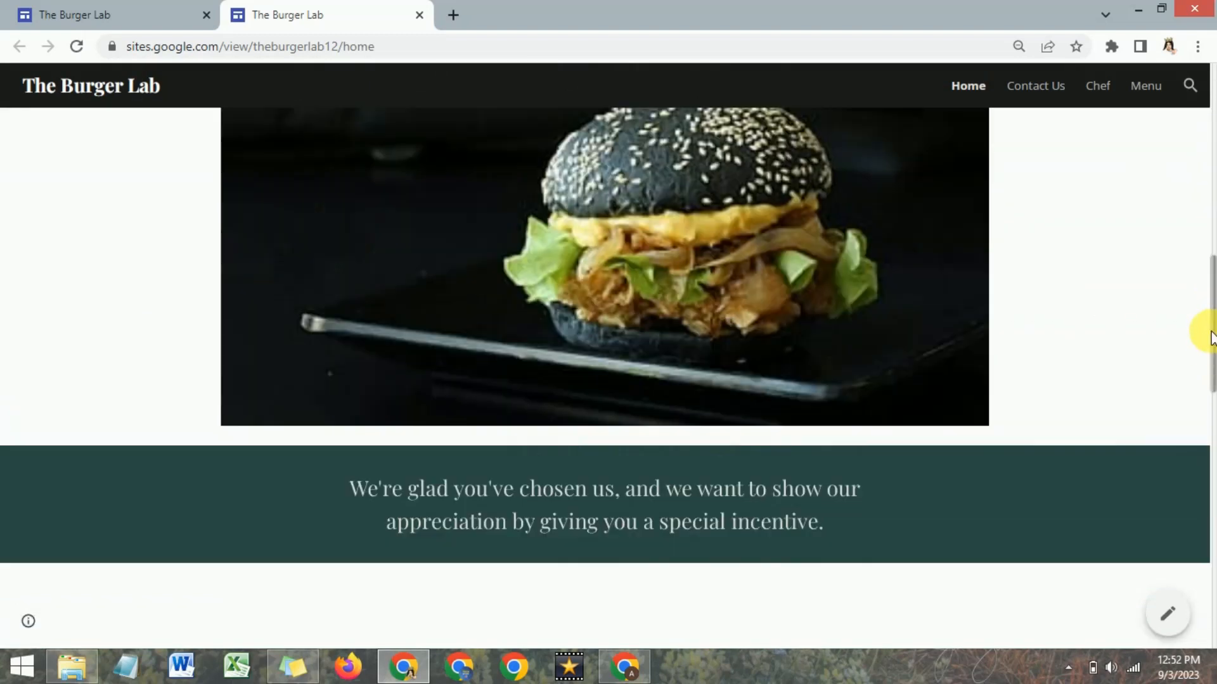
{"action": "scroll", "coordinate": [1208, 342], "scroll_direction": "down", "scroll_amount": 2}
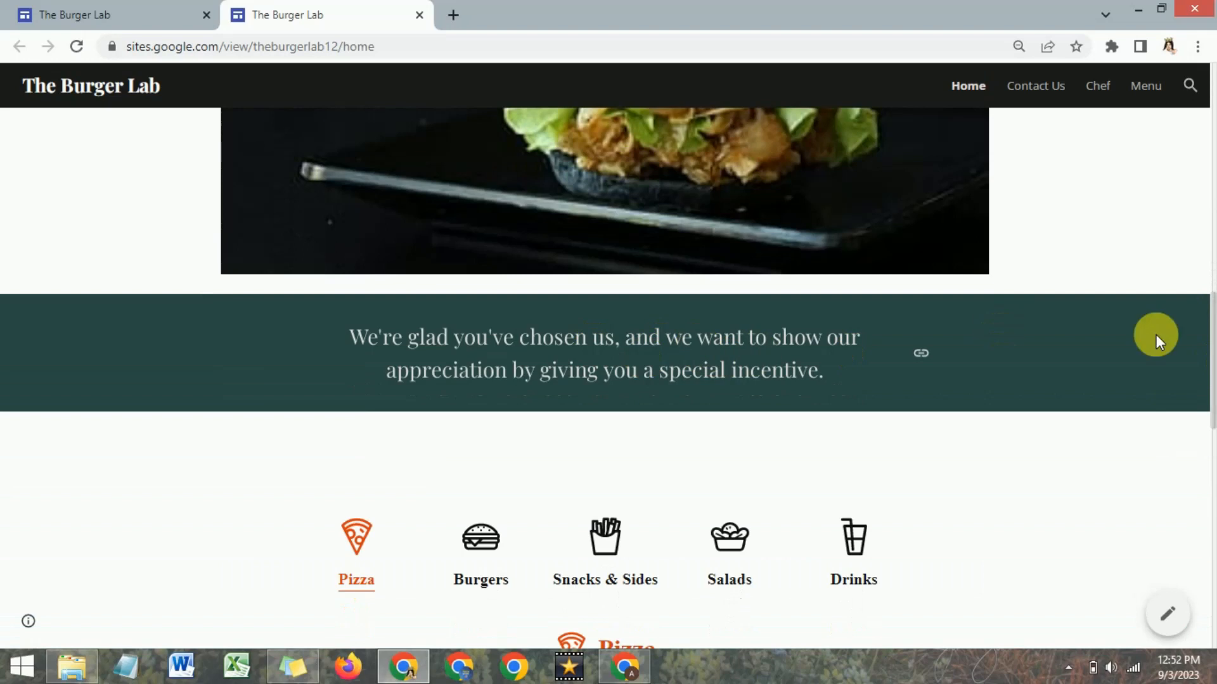
{"action": "left_click_drag", "start_coordinate": [1213, 324], "coordinate": [1212, 389]}
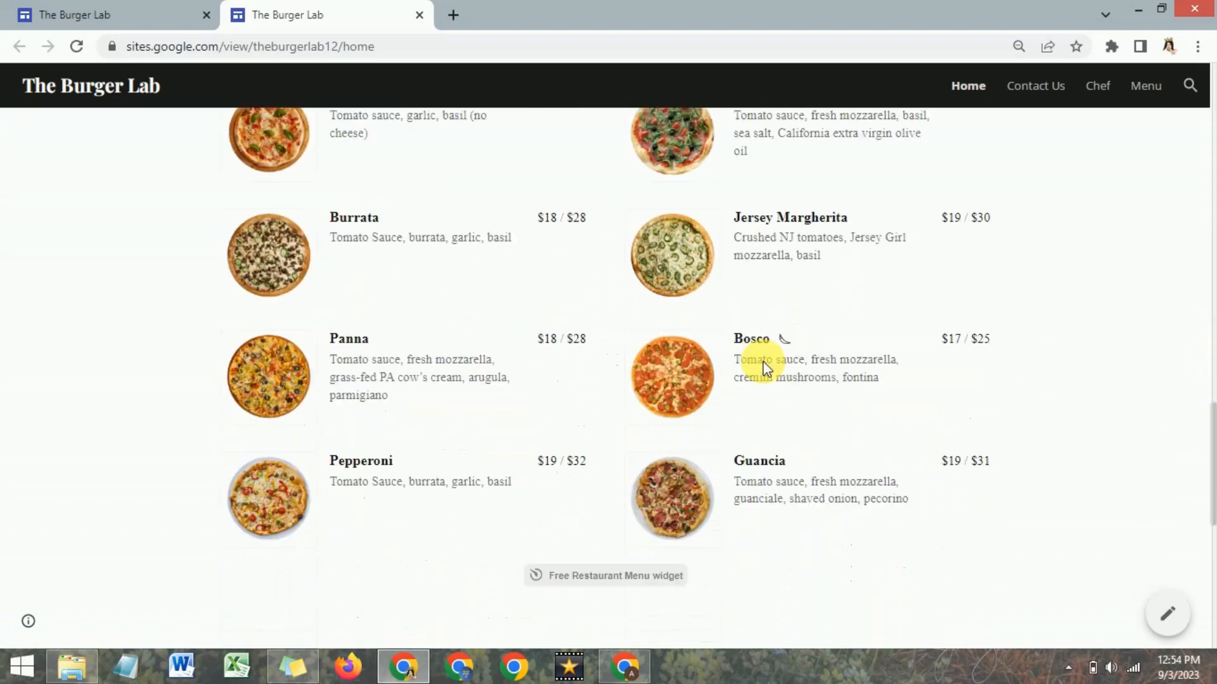
Test the WhatsApp chat widget above the Home page footer by starting a chat, and close the chat window and bubble.
{"action": "scroll", "coordinate": [764, 366], "scroll_direction": "down", "scroll_amount": 9}
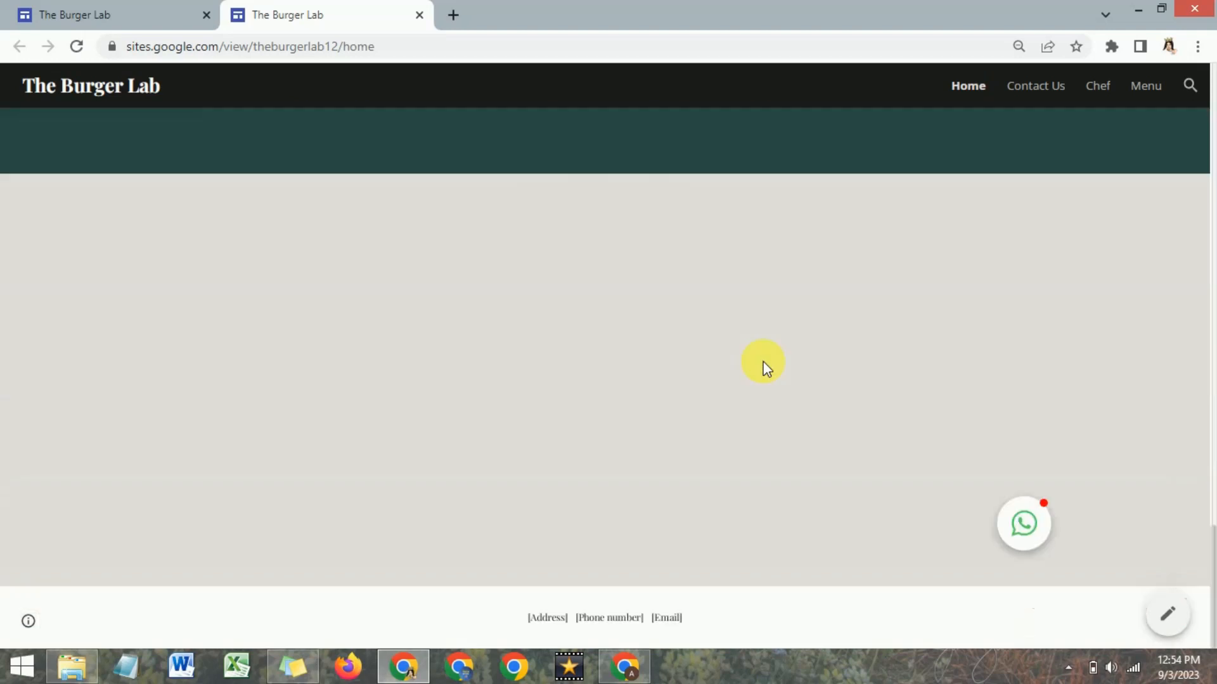
{"action": "left_click", "coordinate": [1032, 527]}
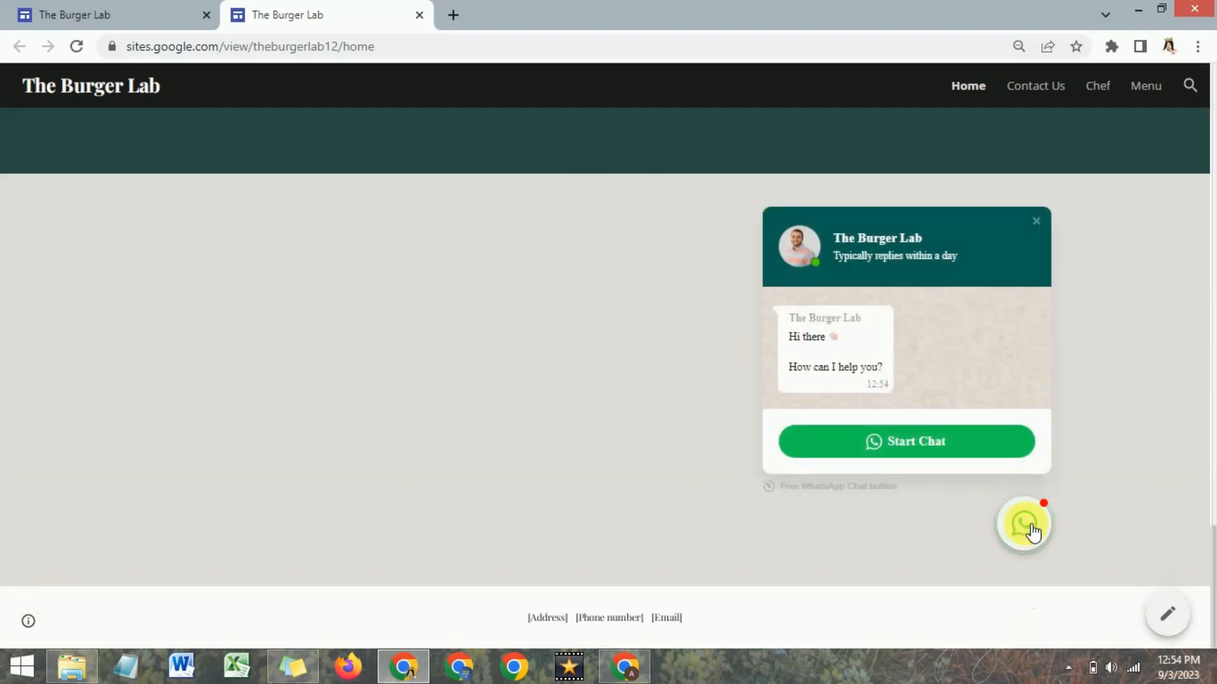
{"action": "left_click", "coordinate": [912, 448]}
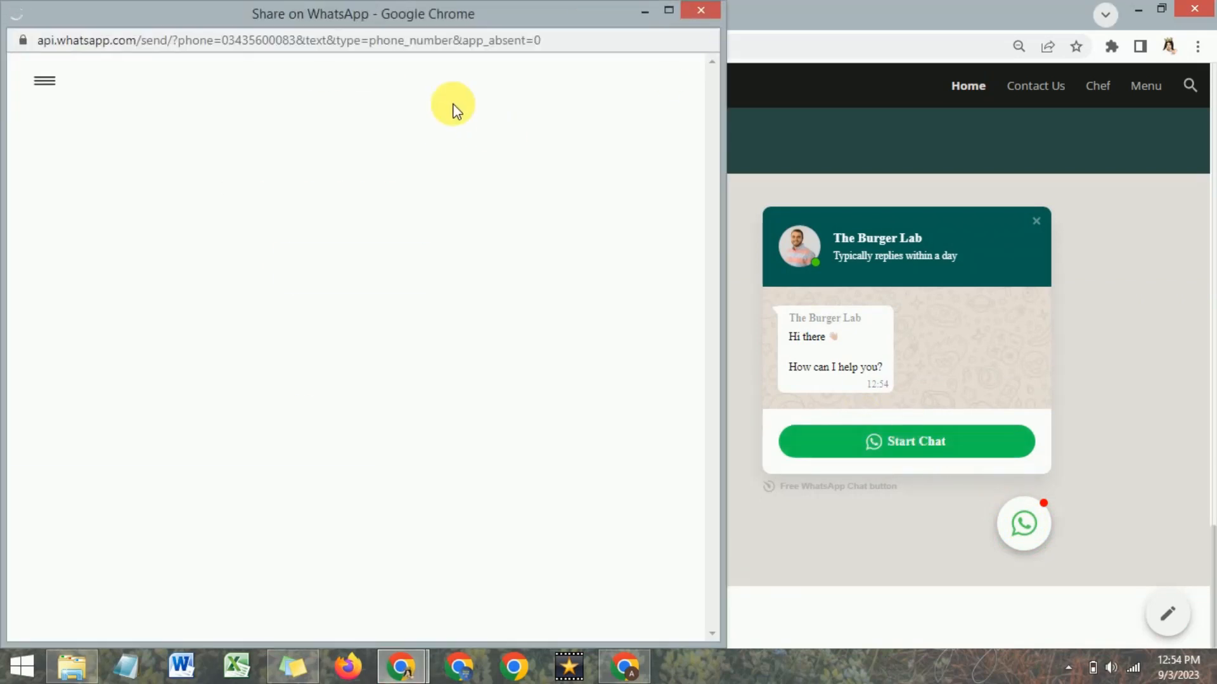
{"action": "left_click", "coordinate": [701, 10]}
{"action": "left_click", "coordinate": [1036, 221]}
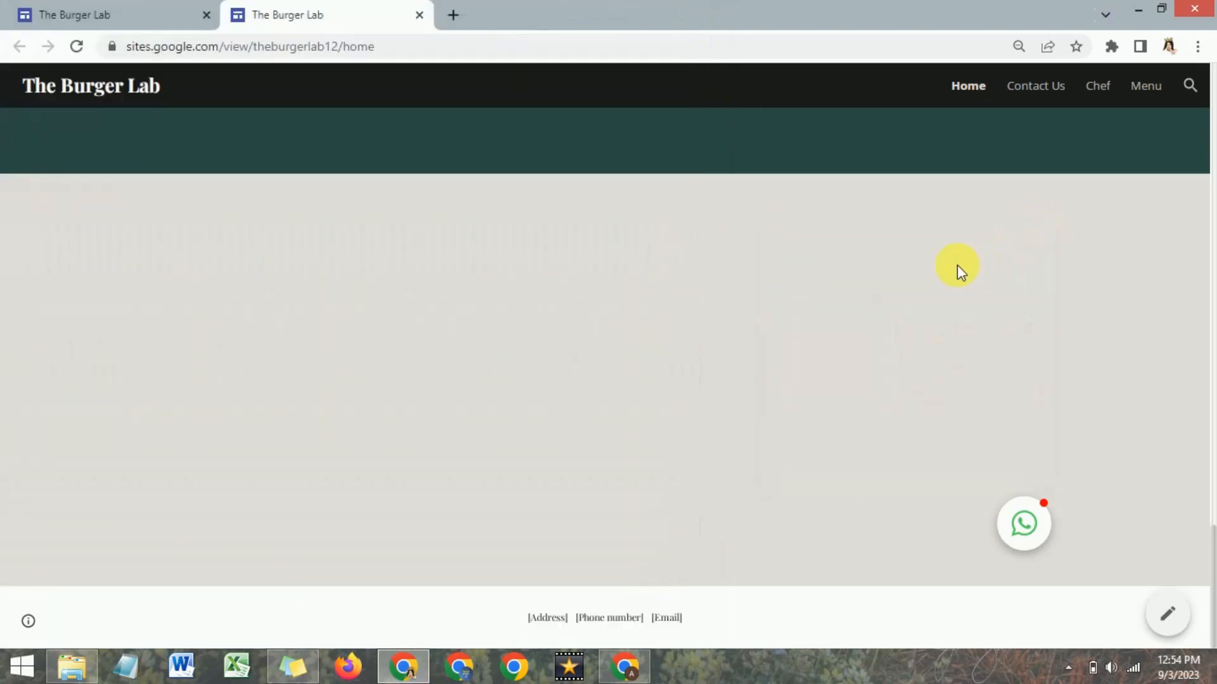
Check the Burgers, Snacks & Sides, Salads and Drinks categories of the restaurant menu on the published Home page.
{"action": "scroll", "coordinate": [956, 265], "scroll_direction": "up", "scroll_amount": 2}
{"action": "scroll", "coordinate": [957, 265], "scroll_direction": "down", "scroll_amount": 10}
{"action": "scroll", "coordinate": [953, 265], "scroll_direction": "up", "scroll_amount": 11}
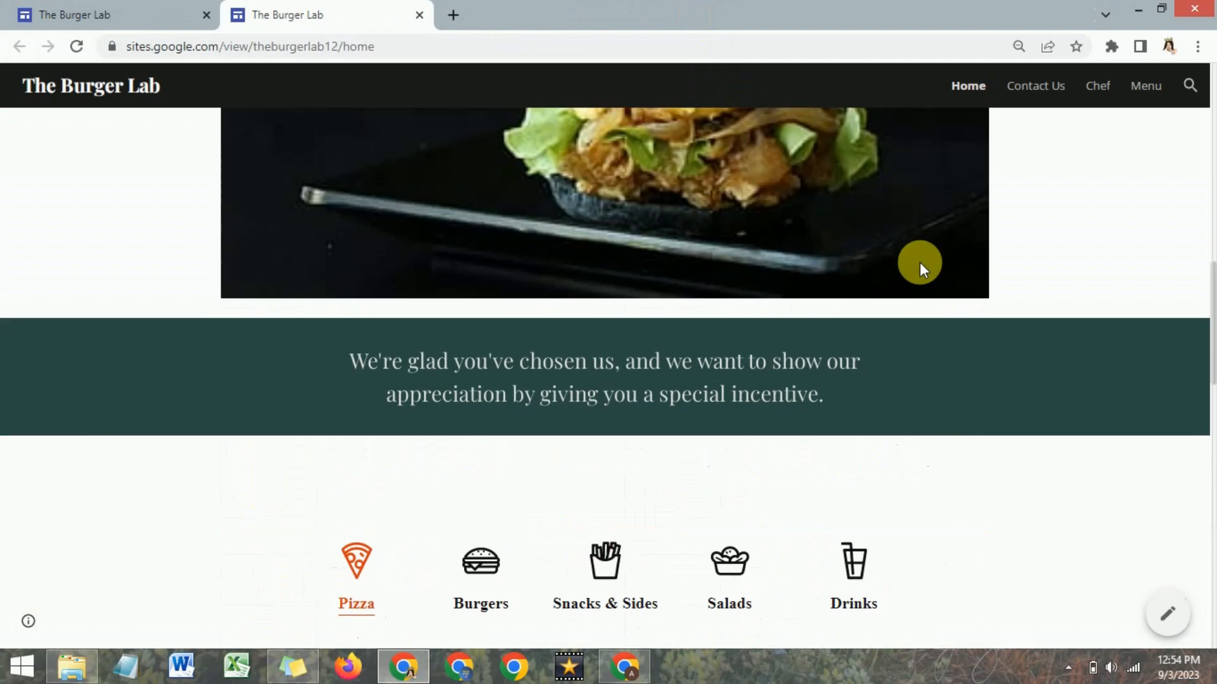
{"action": "scroll", "coordinate": [919, 261], "scroll_direction": "down", "scroll_amount": 5}
{"action": "left_click", "coordinate": [492, 252]}
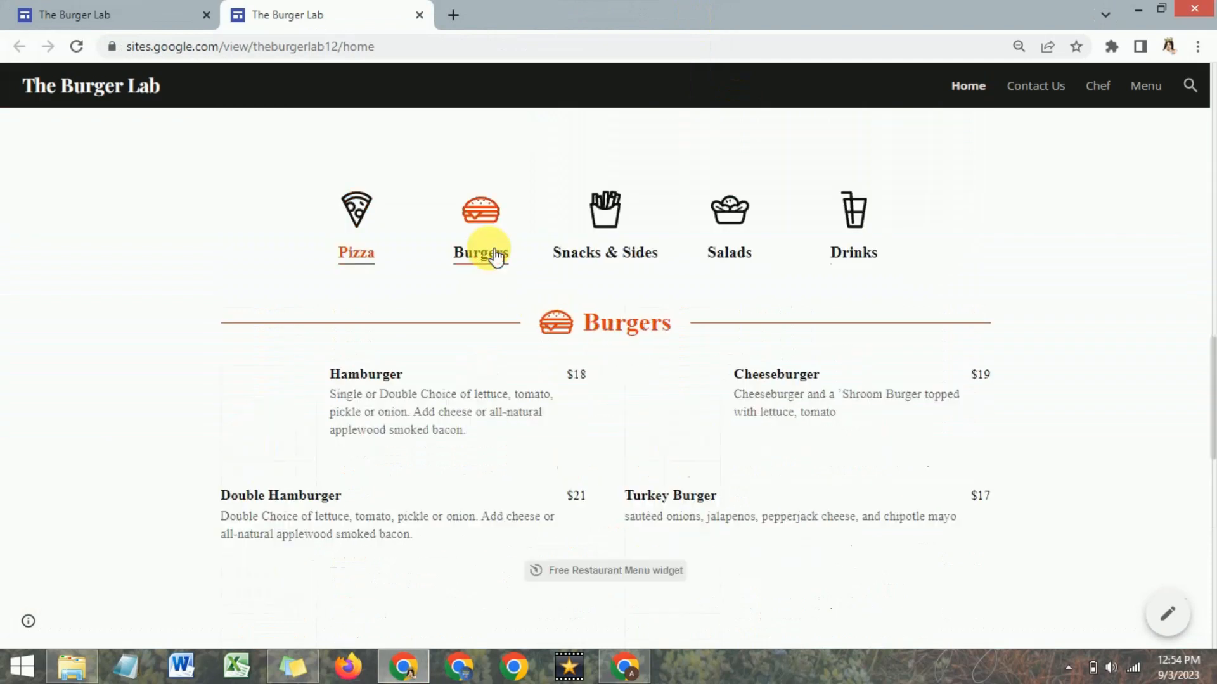
{"action": "left_click", "coordinate": [630, 263]}
{"action": "left_click", "coordinate": [723, 256]}
{"action": "left_click", "coordinate": [830, 259]}
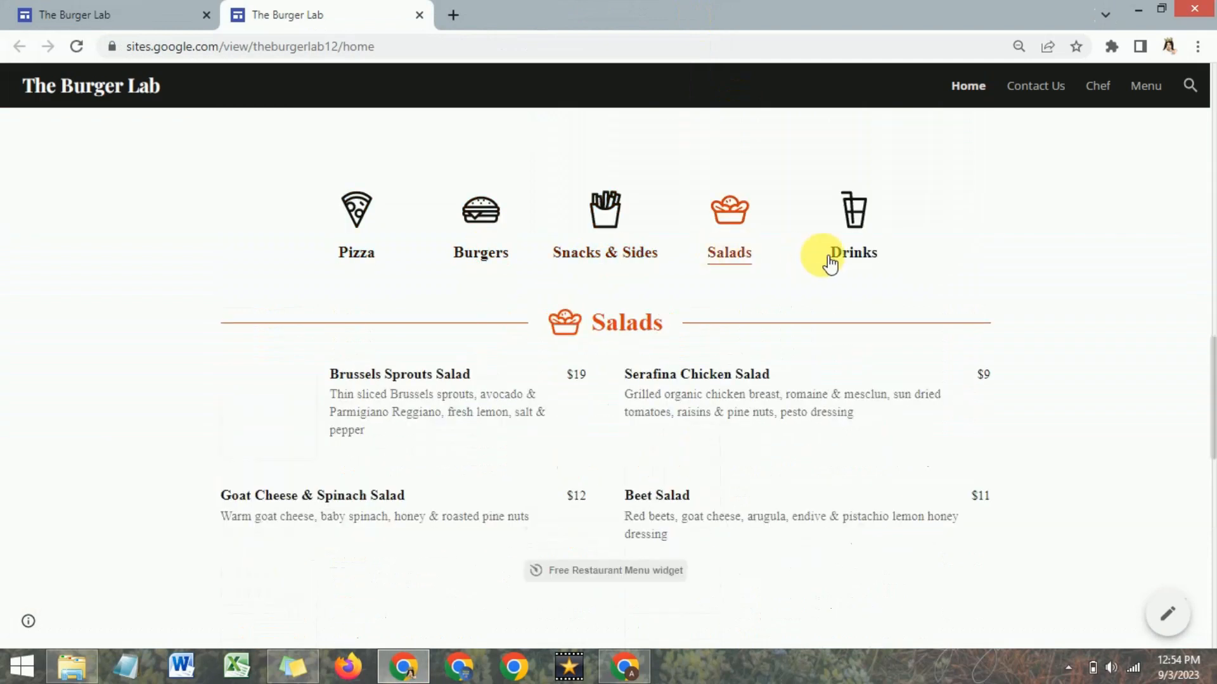
{"action": "scroll", "coordinate": [694, 312], "scroll_direction": "down", "scroll_amount": 4}
{"action": "scroll", "coordinate": [693, 312], "scroll_direction": "up", "scroll_amount": 6}
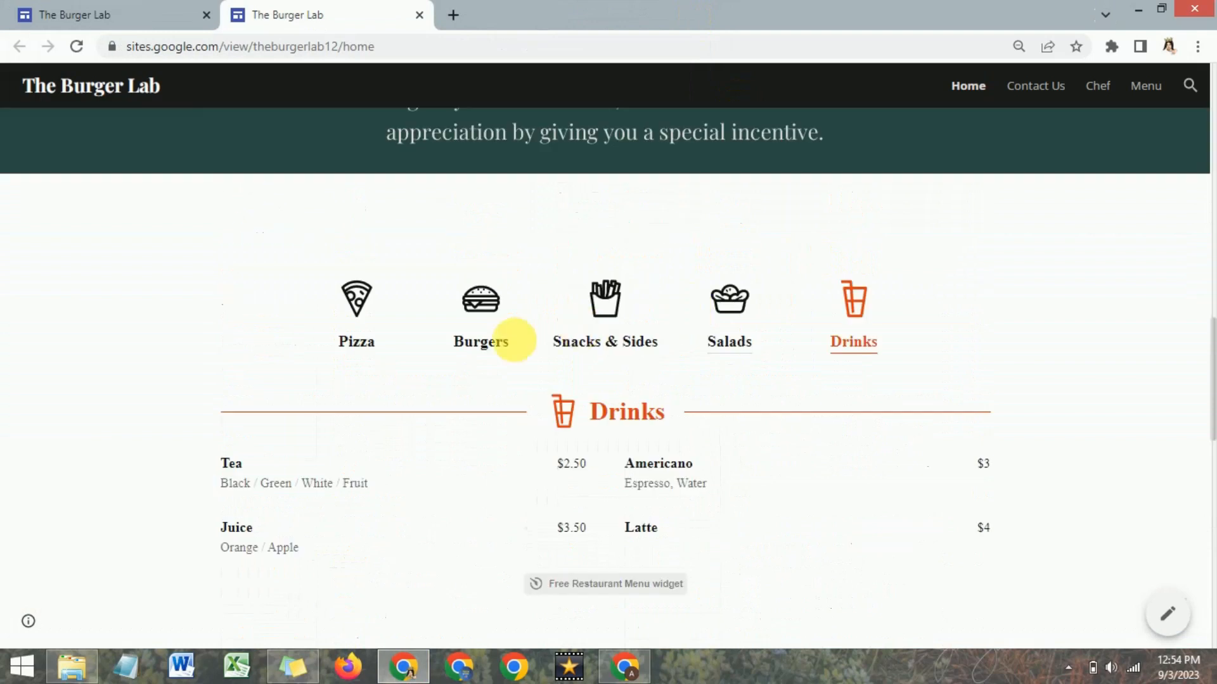
{"action": "scroll", "coordinate": [808, 379], "scroll_direction": "up", "scroll_amount": 15}
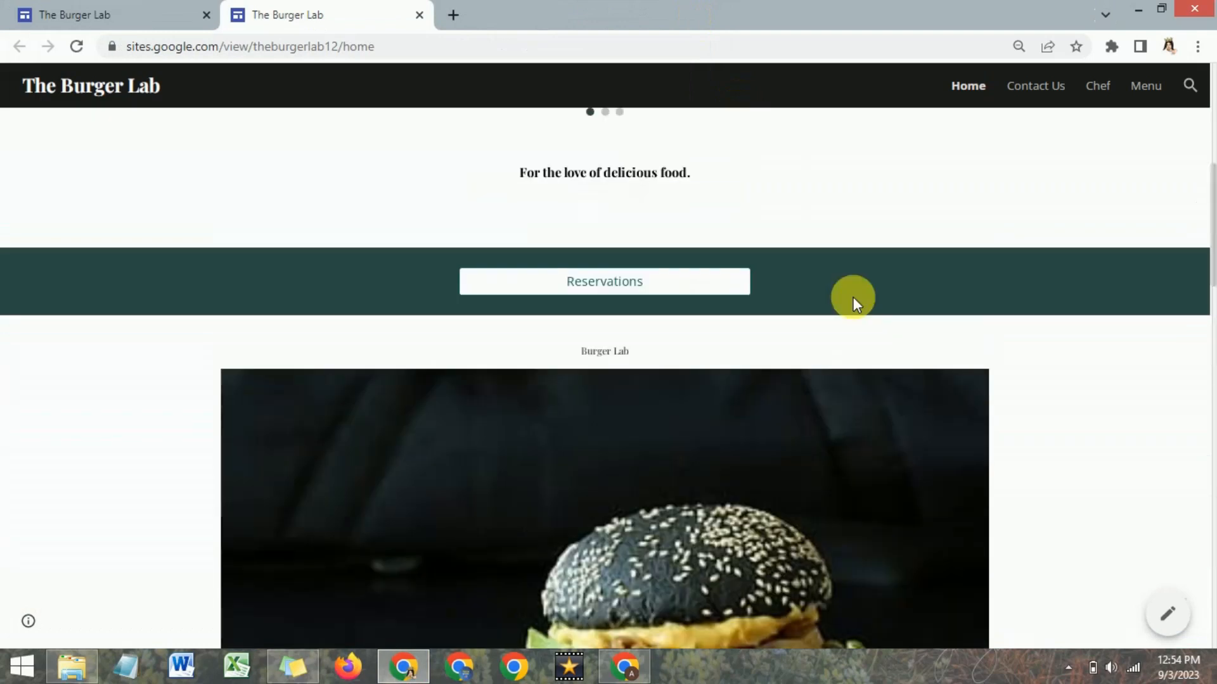
View the published Contact Us and Menu pages, looking through the embedded restaurant menu, and return to the Home page.
{"action": "left_click", "coordinate": [1032, 88]}
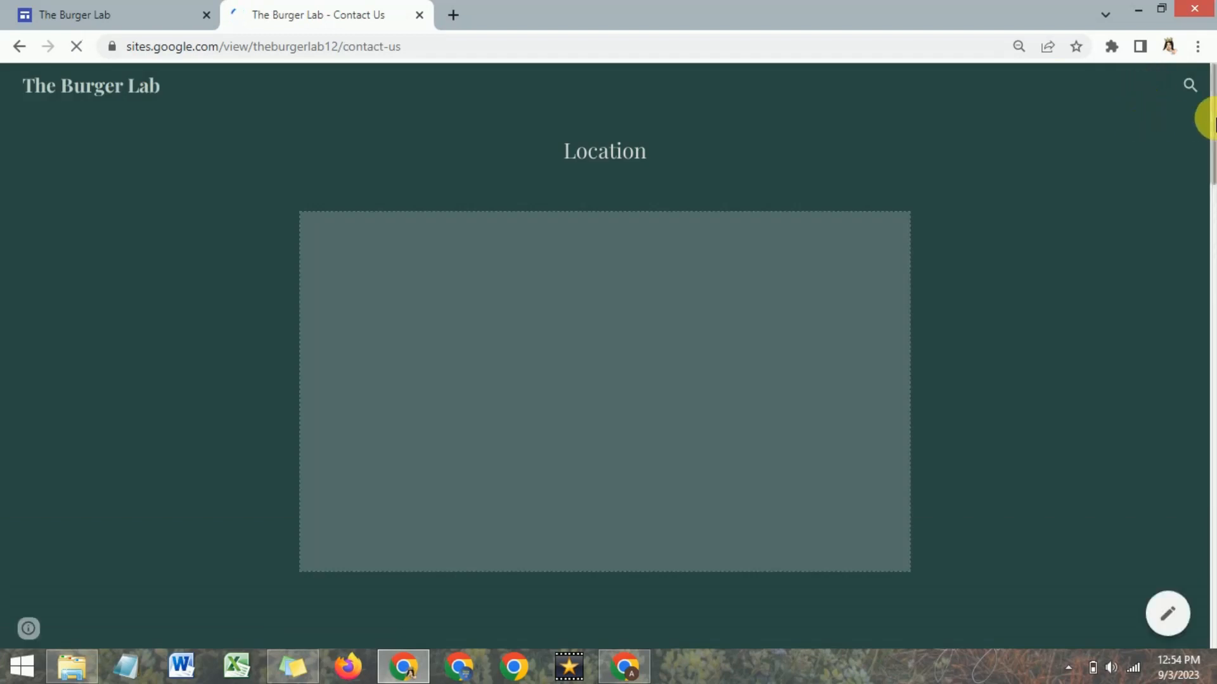
{"action": "left_click", "coordinate": [1145, 88]}
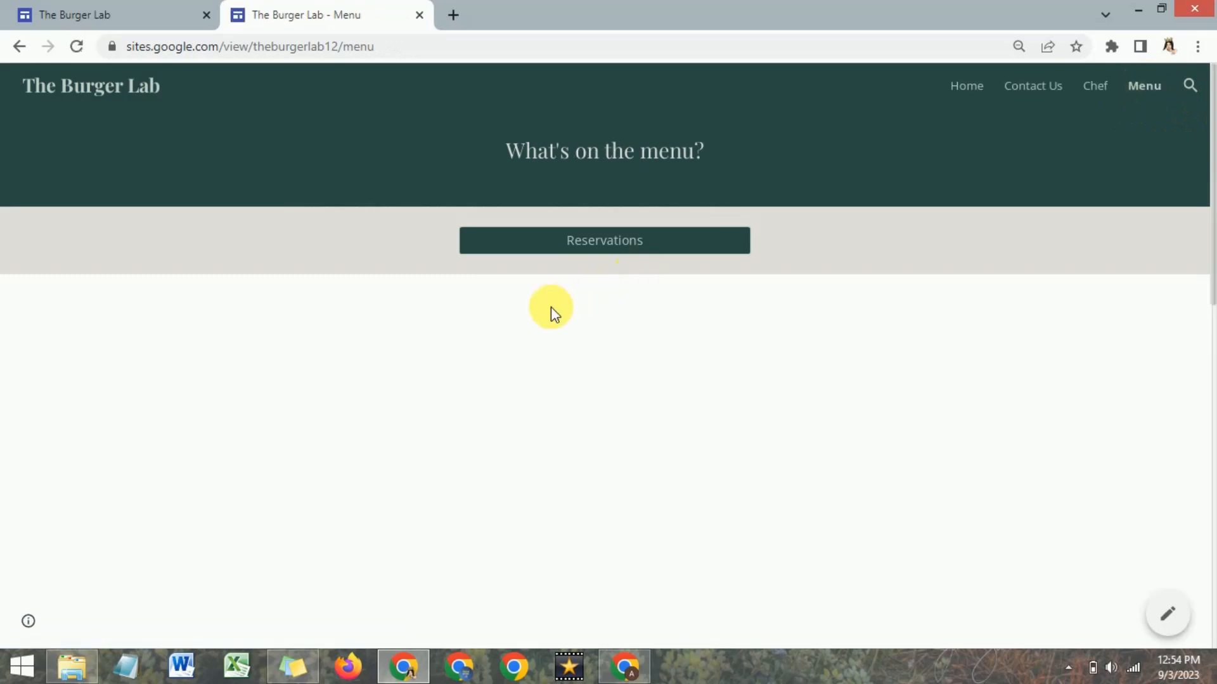
{"action": "scroll", "coordinate": [549, 323], "scroll_direction": "down", "scroll_amount": 8}
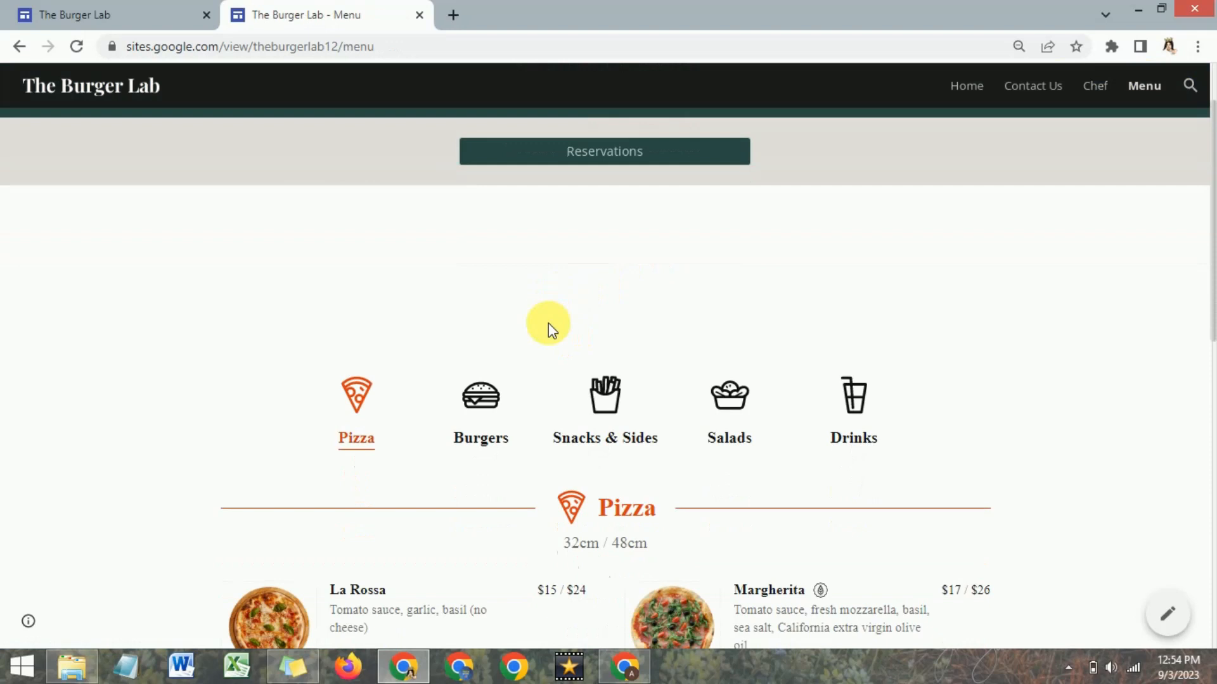
{"action": "scroll", "coordinate": [548, 323], "scroll_direction": "down", "scroll_amount": 5}
{"action": "scroll", "coordinate": [548, 323], "scroll_direction": "up", "scroll_amount": 4}
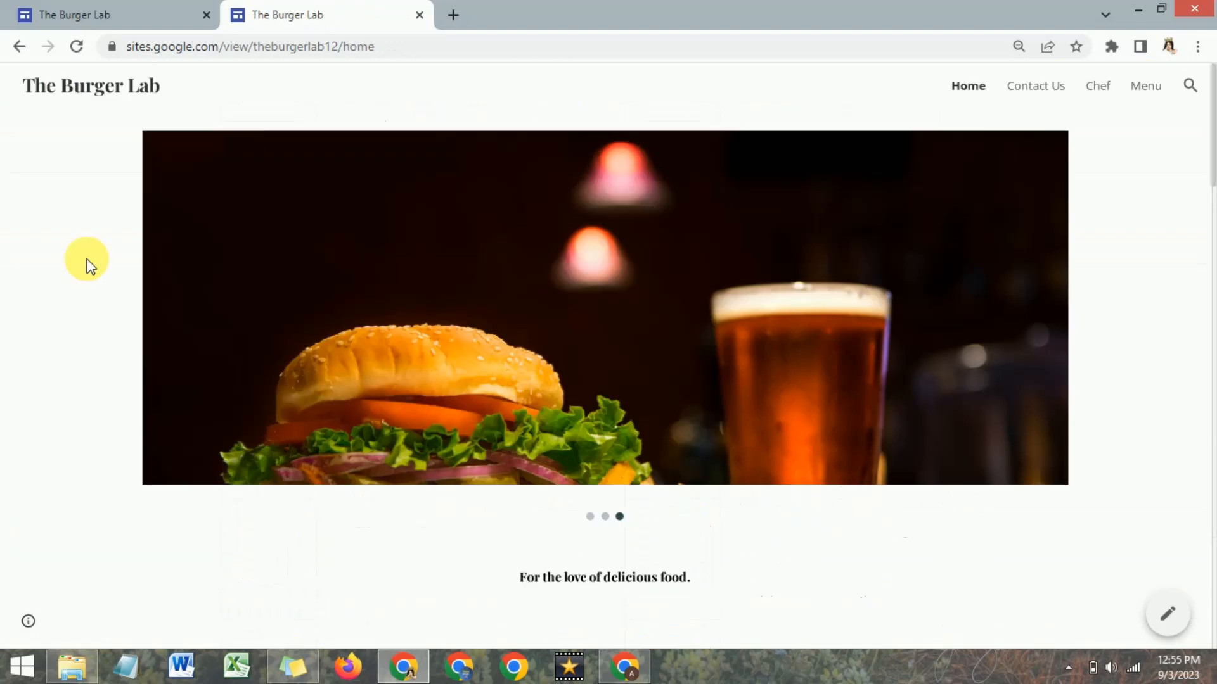